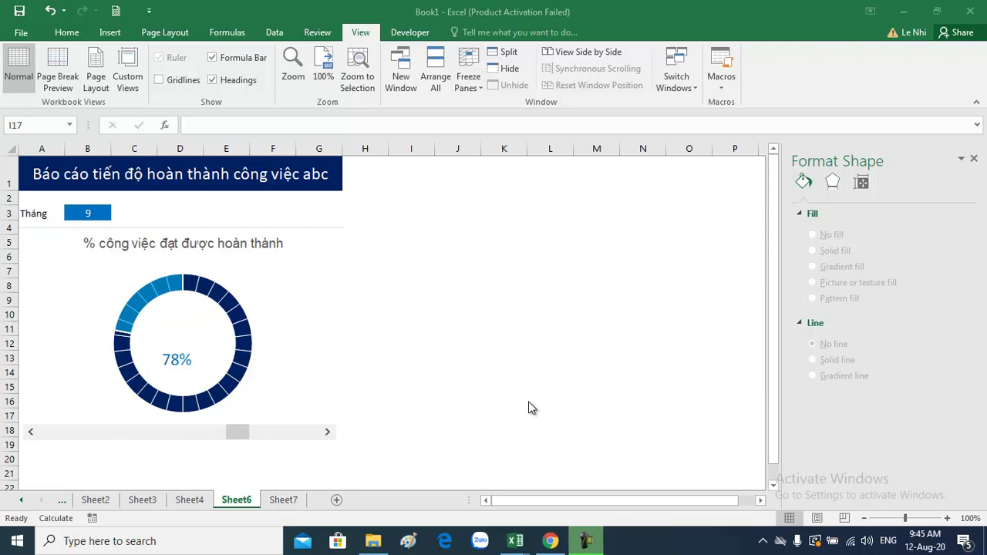
Step the month scroll bar down to month 1, watching the donut chart update
click(328, 437)
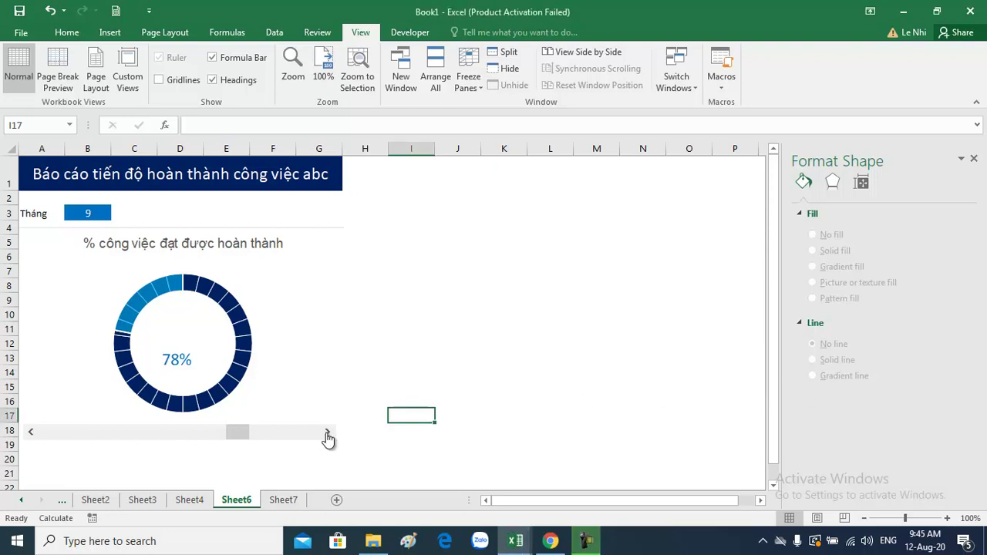
click(39, 432)
click(29, 436)
click(29, 436)
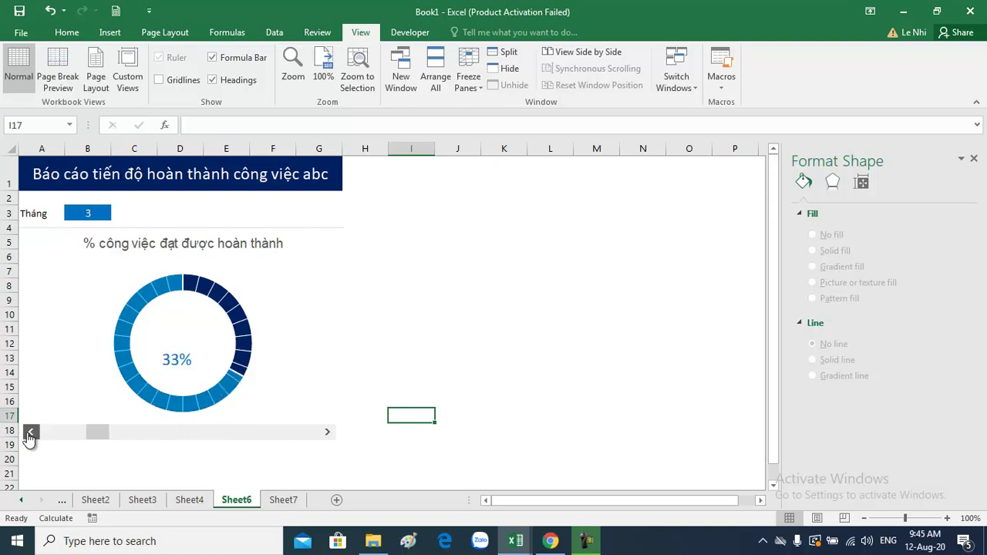
click(29, 436)
click(29, 435)
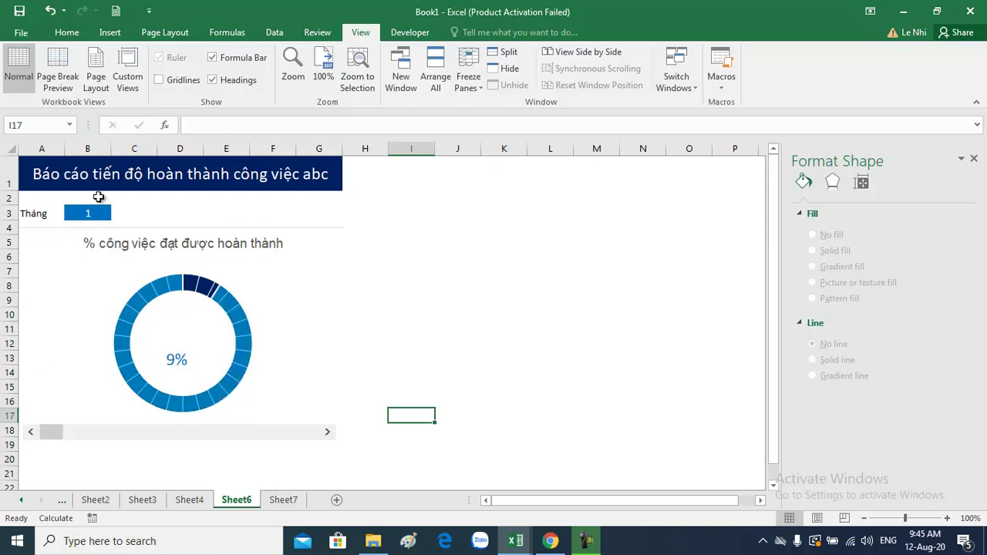
Step the month back up from 2 through 11, then switch to Sheet7
click(327, 432)
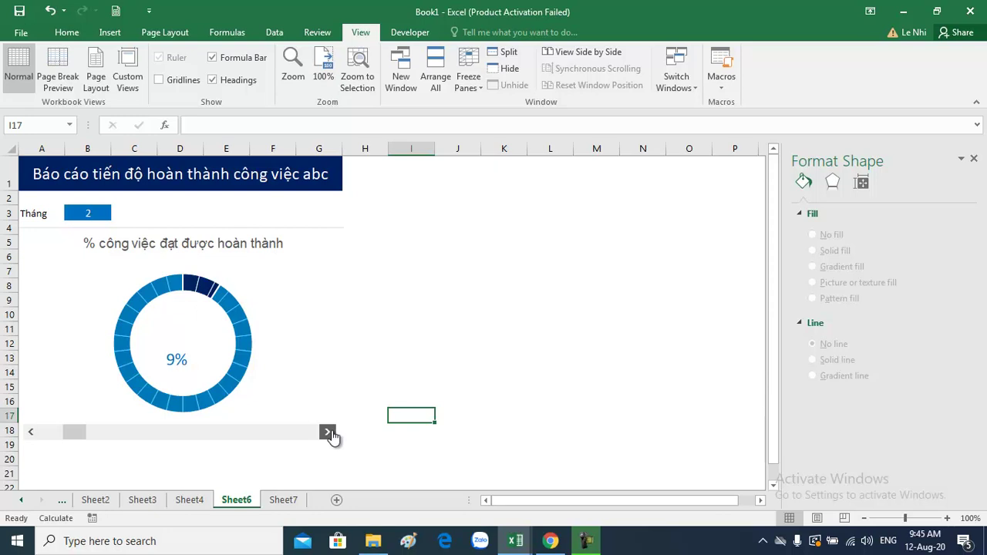
click(328, 433)
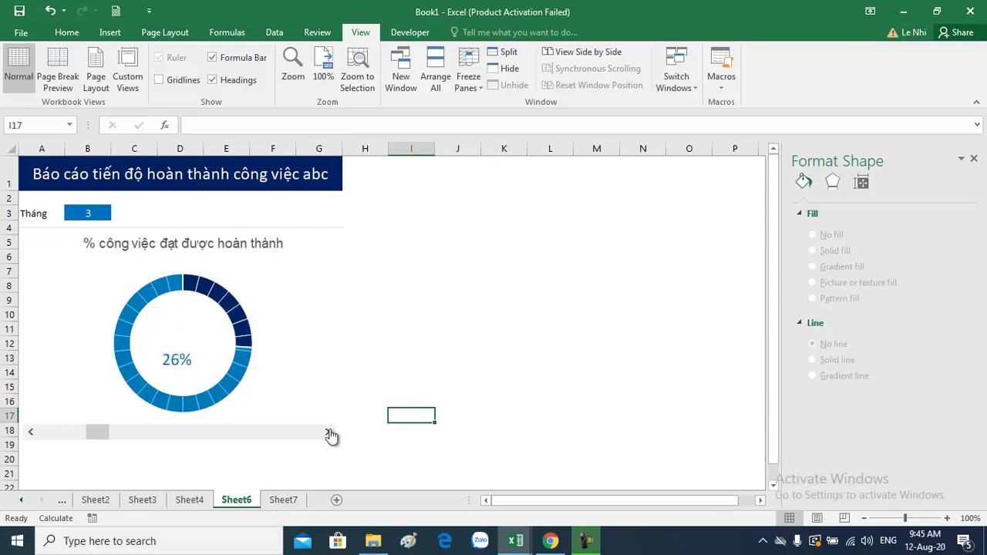
click(328, 432)
click(328, 433)
click(328, 432)
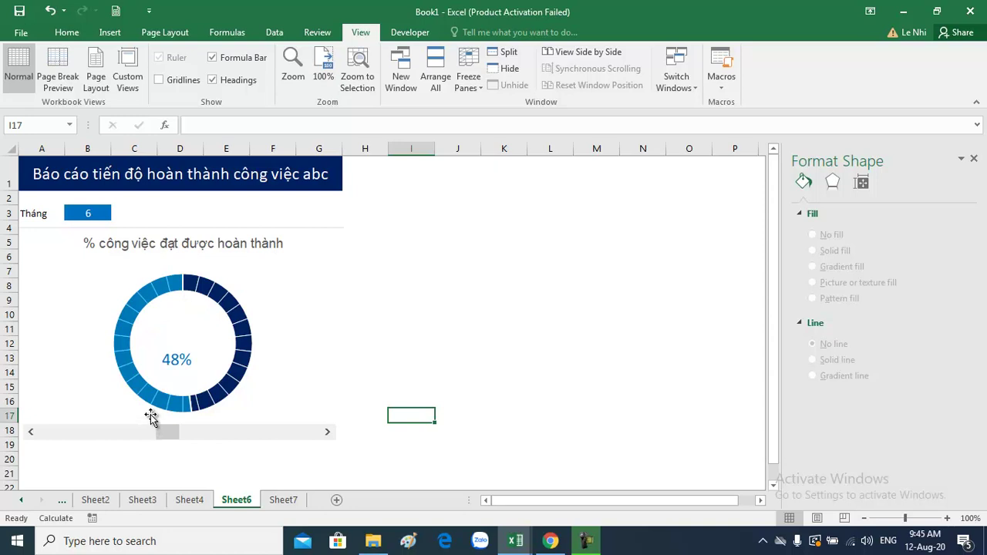
click(328, 433)
click(328, 433)
click(328, 432)
click(327, 433)
click(328, 433)
click(327, 433)
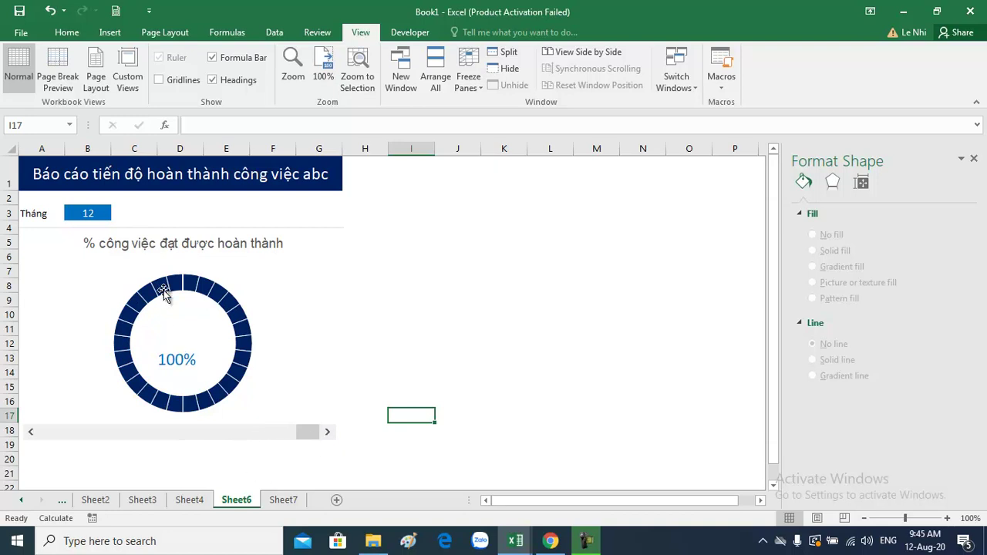
click(281, 499)
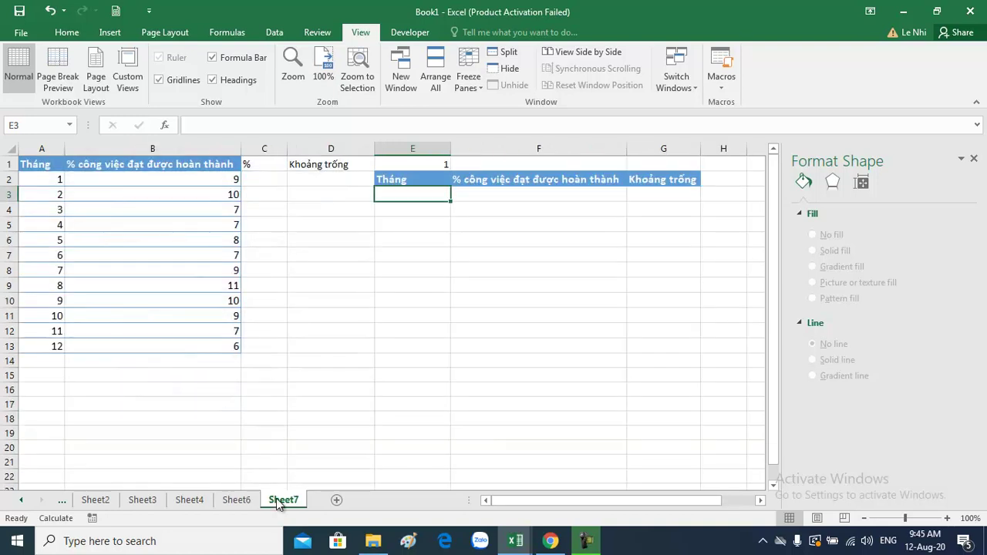
Review the month numbers in column A and the monthly values in B2:B13
click(38, 182)
key(Down)
key(Down)
key(Down)
key(Down)
key(Down)
key(Down)
key(Down)
key(Down)
key(Down)
key(Down)
key(Down)
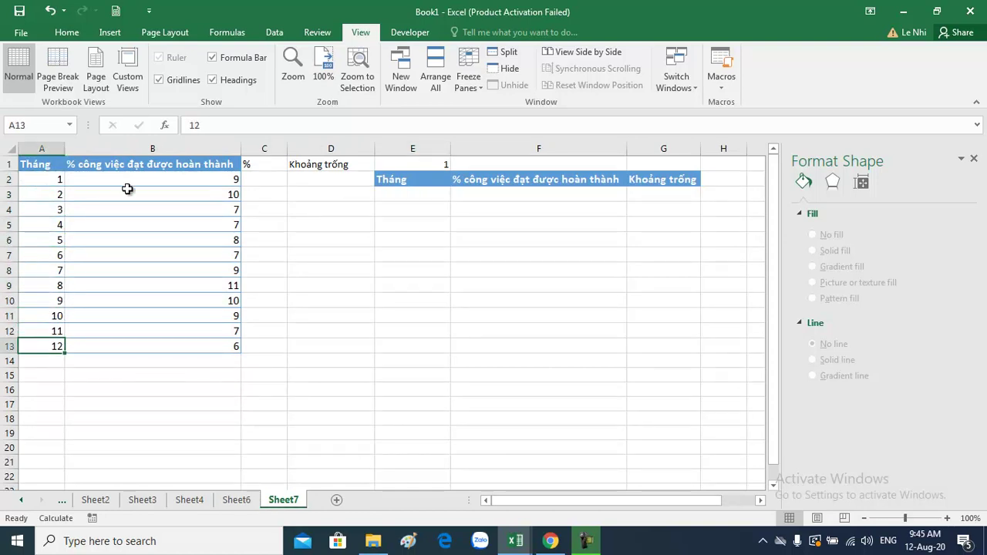
drag(127, 189, 149, 329)
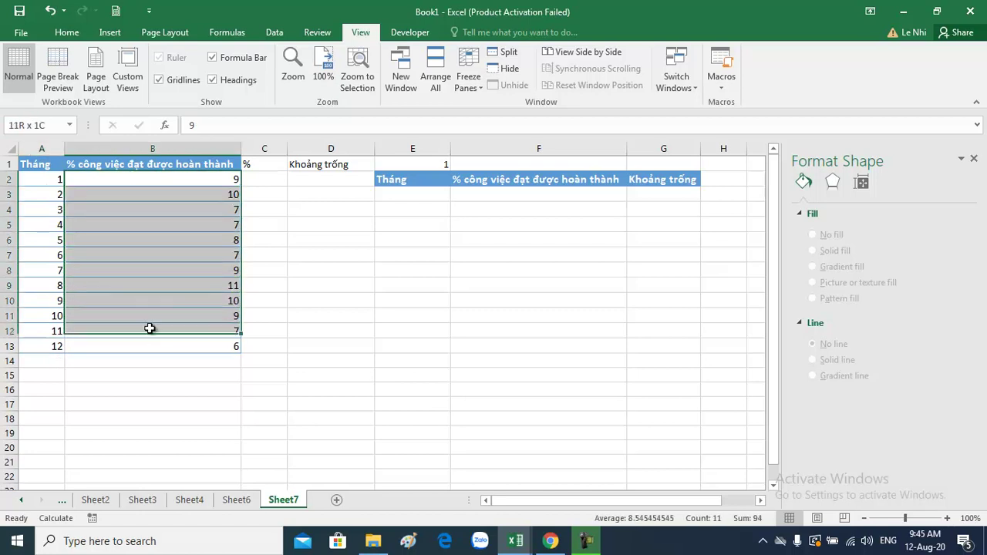
drag(149, 329, 150, 341)
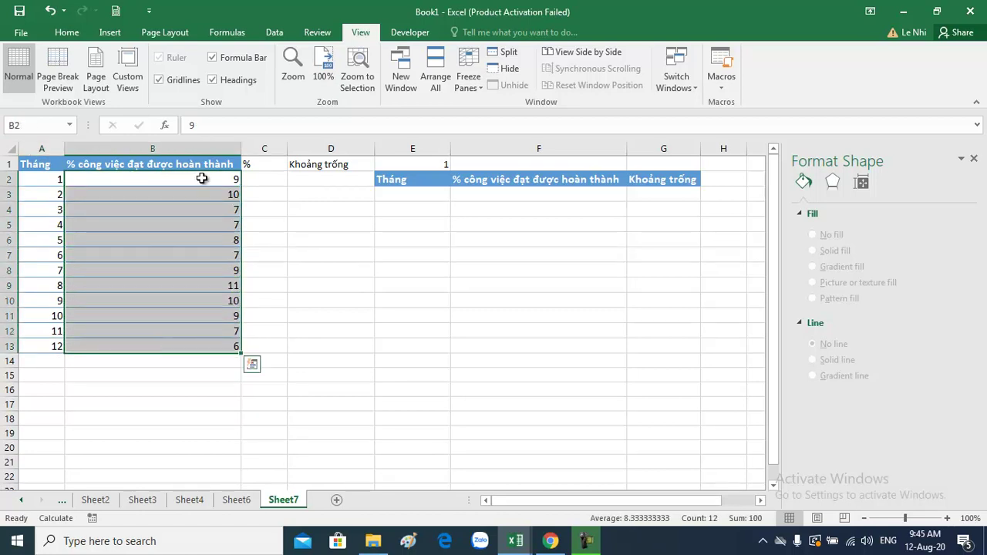
drag(219, 178, 197, 345)
click(261, 184)
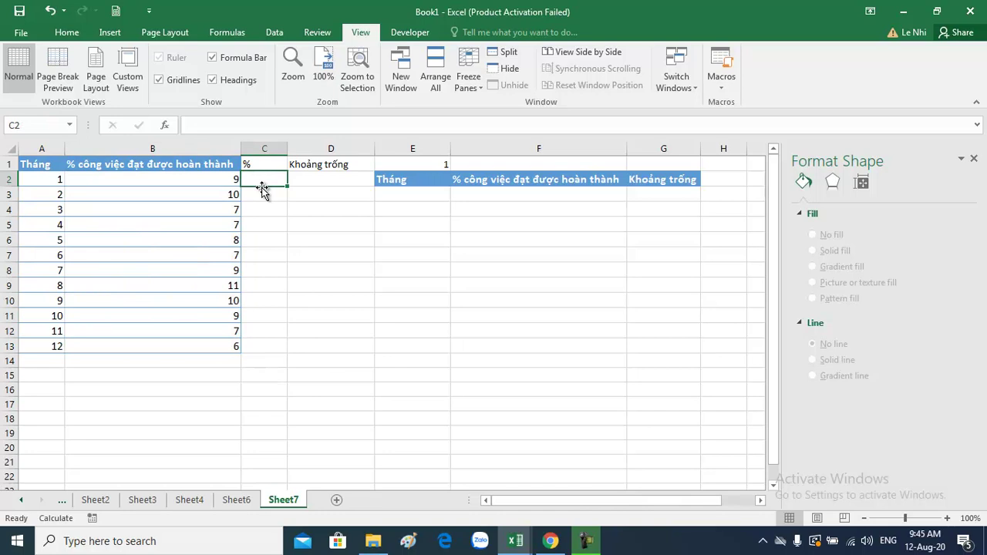
Enter the running total =SUM($B$2:B2) in C2
text(=sum()
key(BackSpace)
text(()
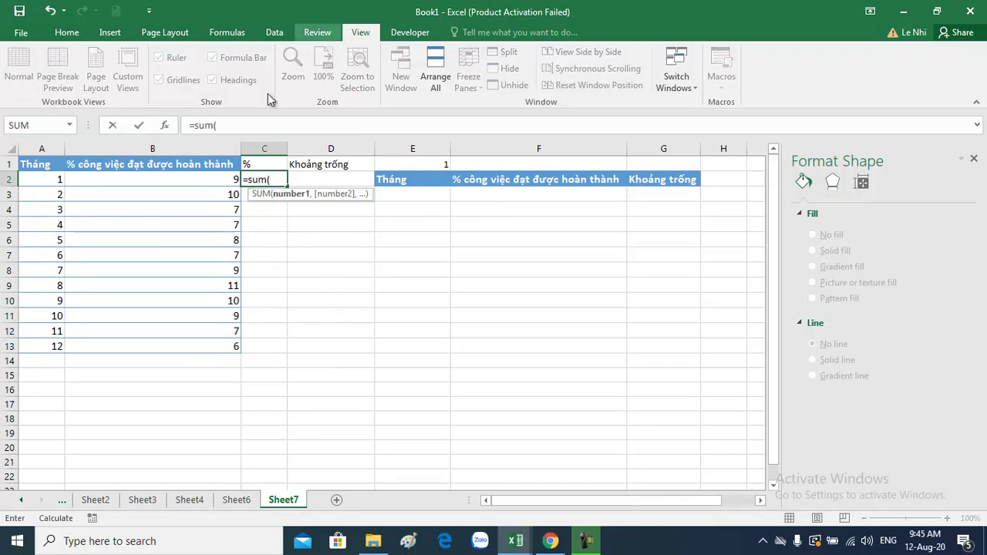
click(207, 179)
key(F8)
text())
click(276, 179)
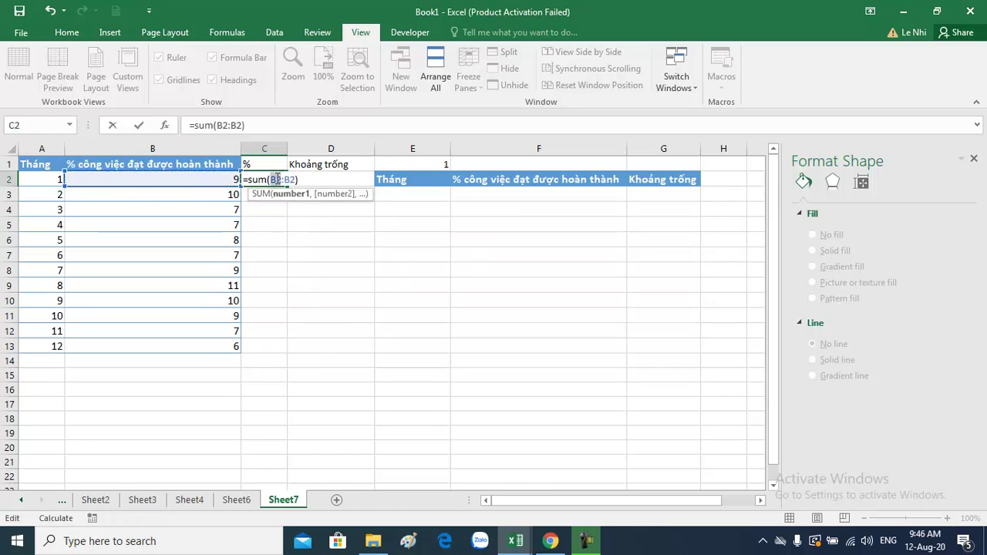
key(F4)
key(Return)
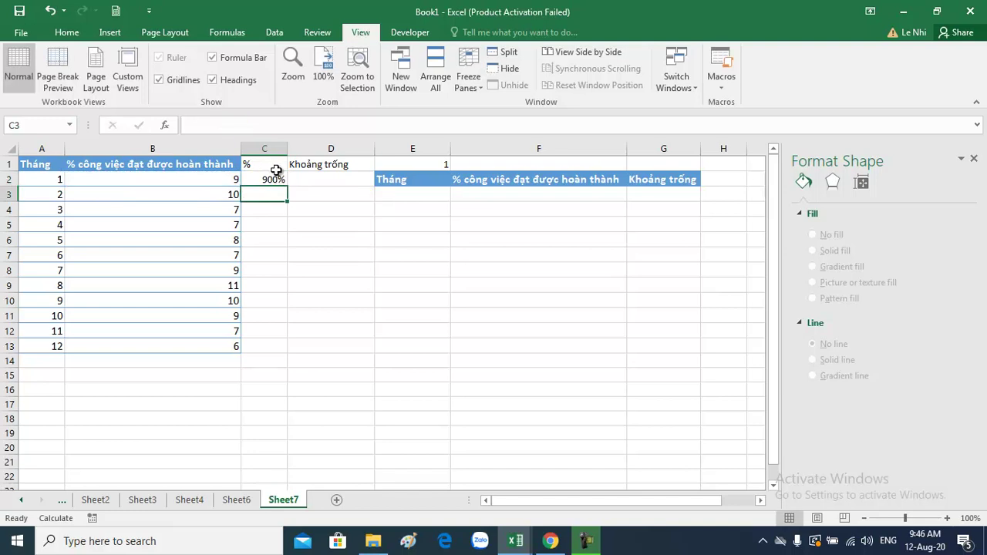
Extend C2's formula to divide by the SUM of B2:B13
click(273, 179)
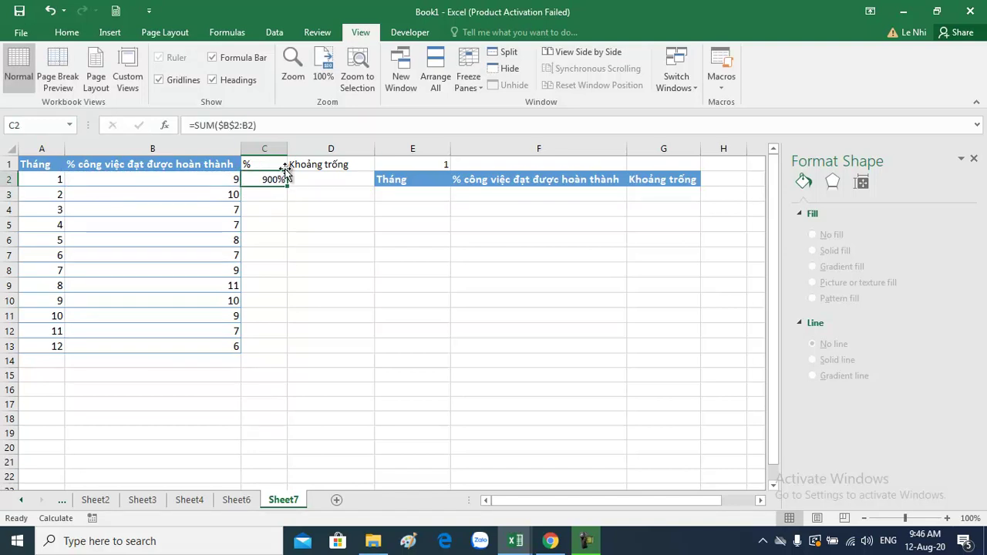
click(270, 128)
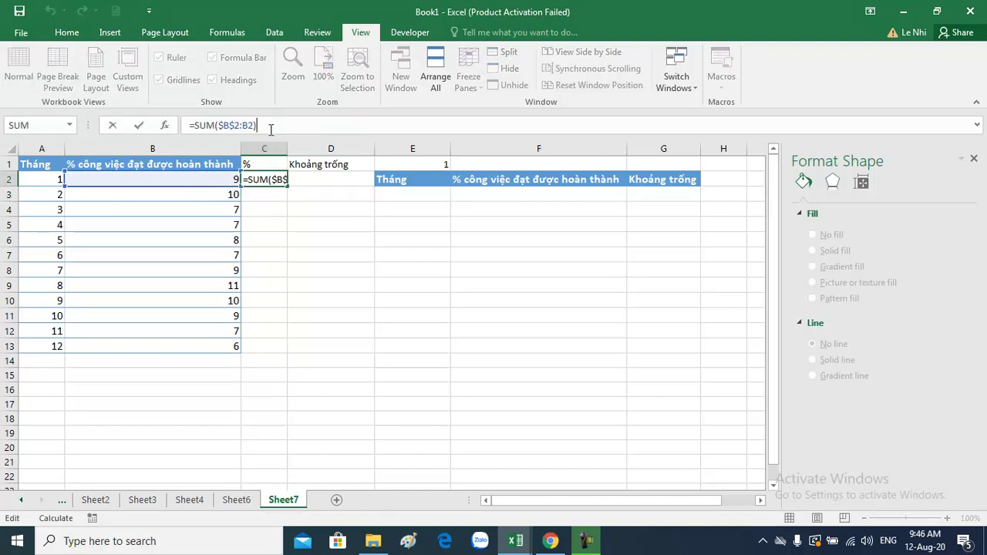
text(/sum)
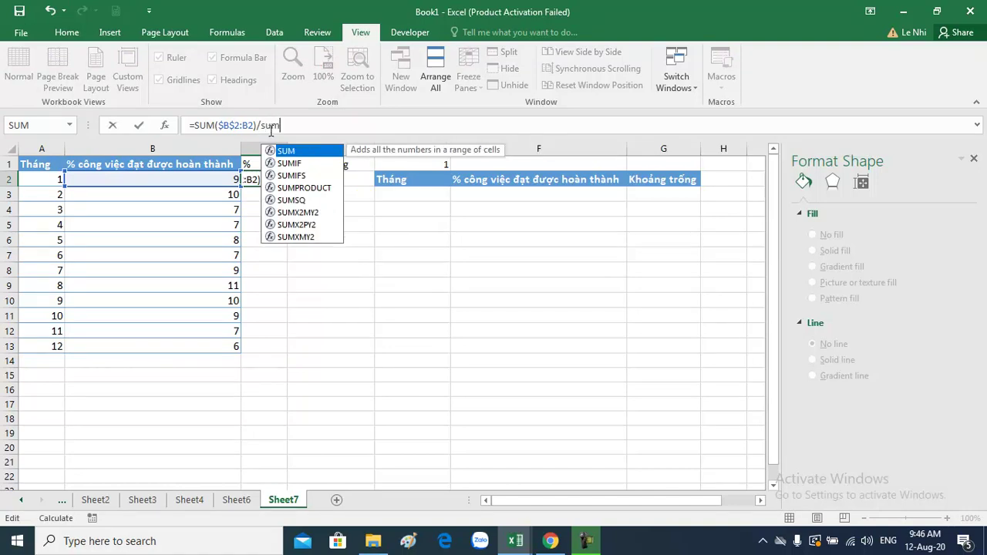
text(()
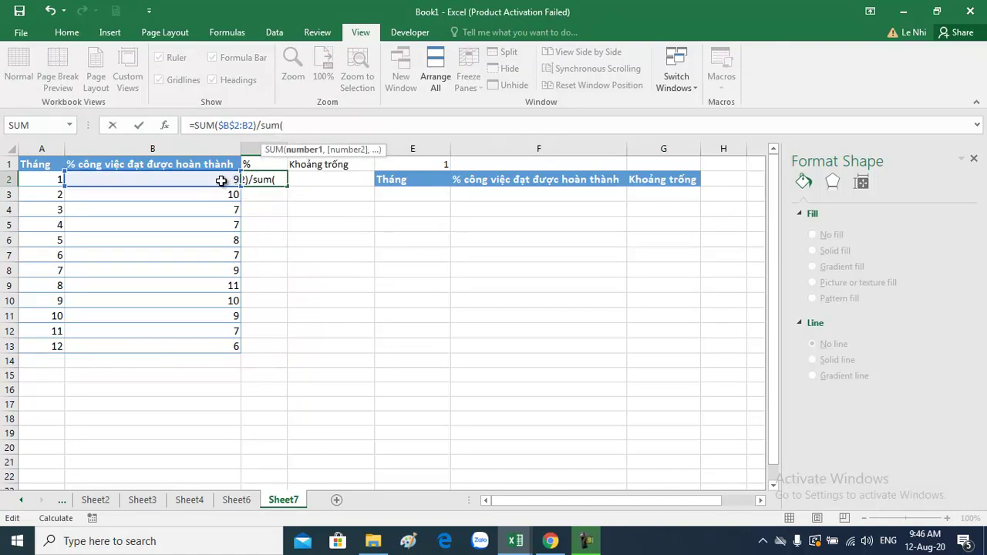
drag(221, 180, 222, 347)
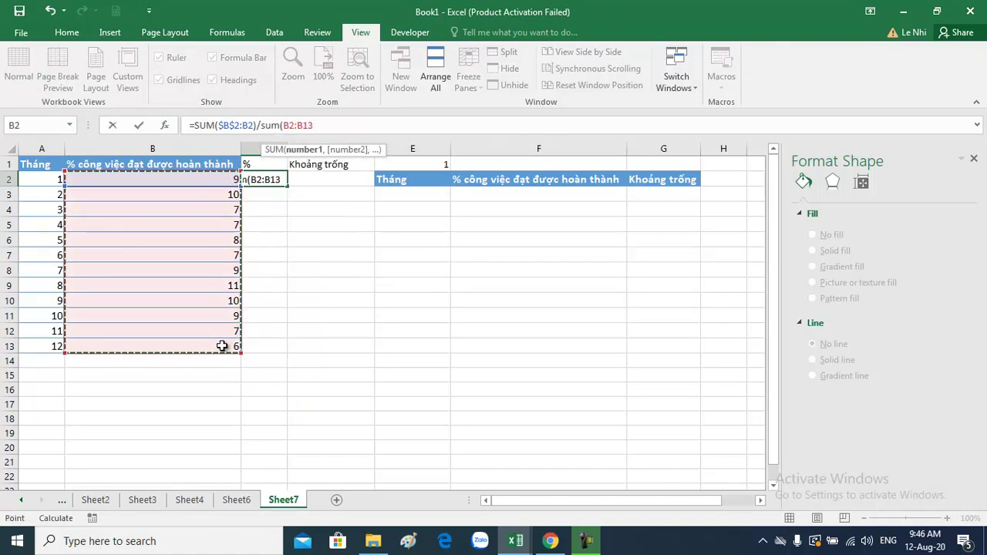
key(Return)
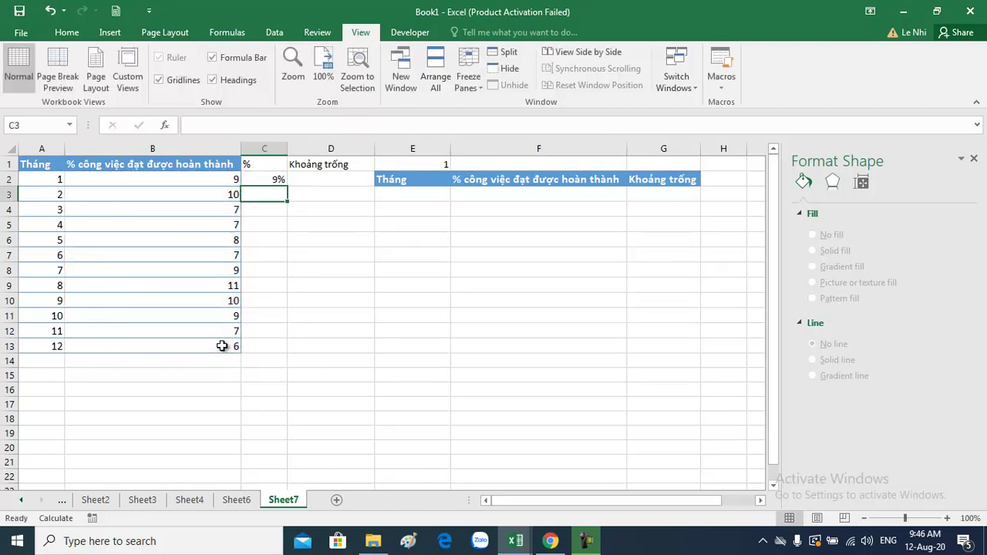
Fill the cumulative percentage formula from C2 down to C13
click(223, 183)
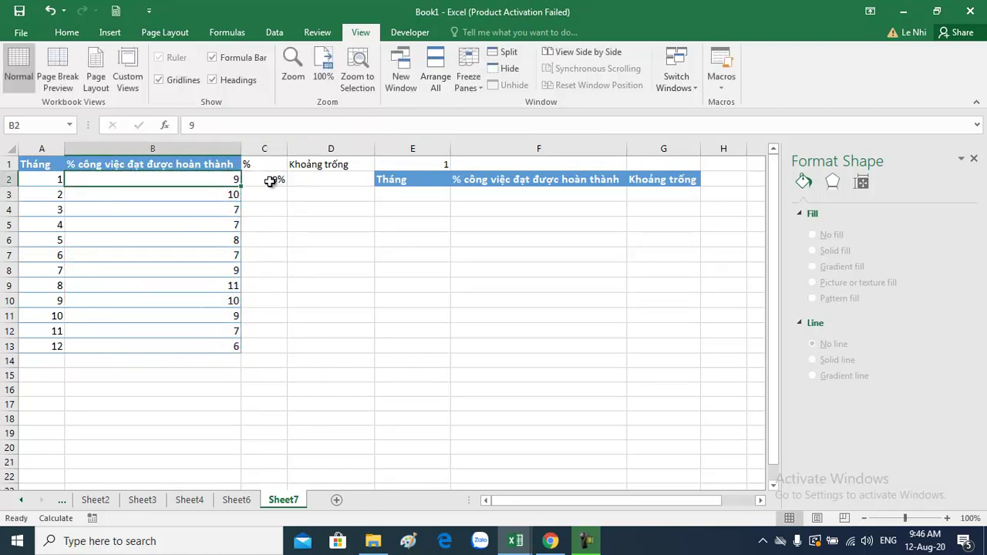
click(272, 182)
drag(286, 187, 292, 201)
click(222, 199)
click(255, 195)
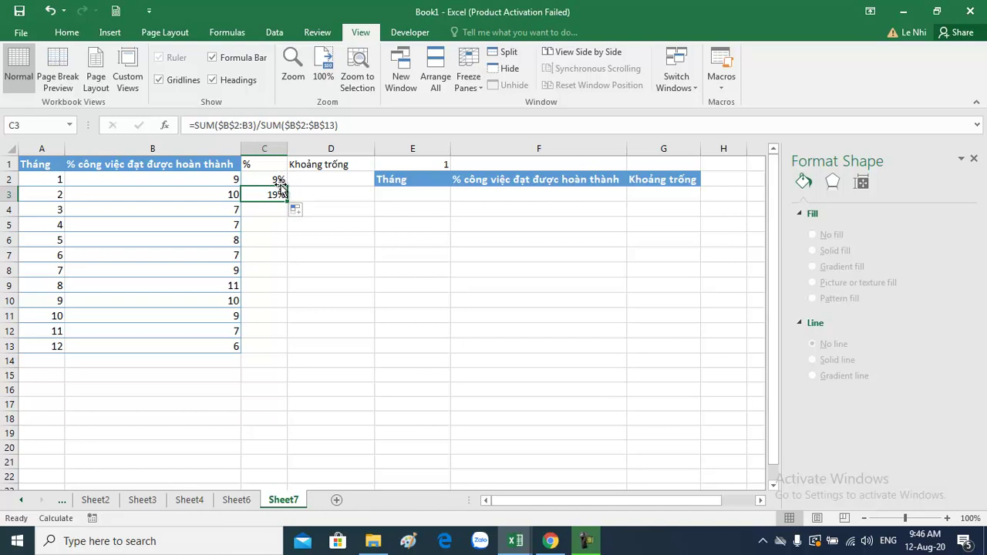
drag(286, 201, 294, 358)
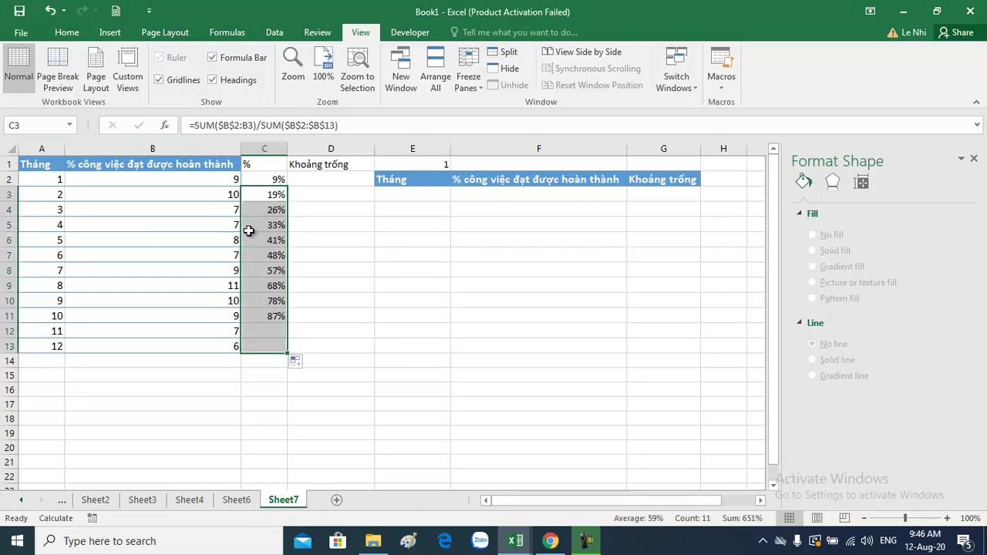
Step through column C checking the copied percentage formulas up to C13
click(262, 179)
click(270, 194)
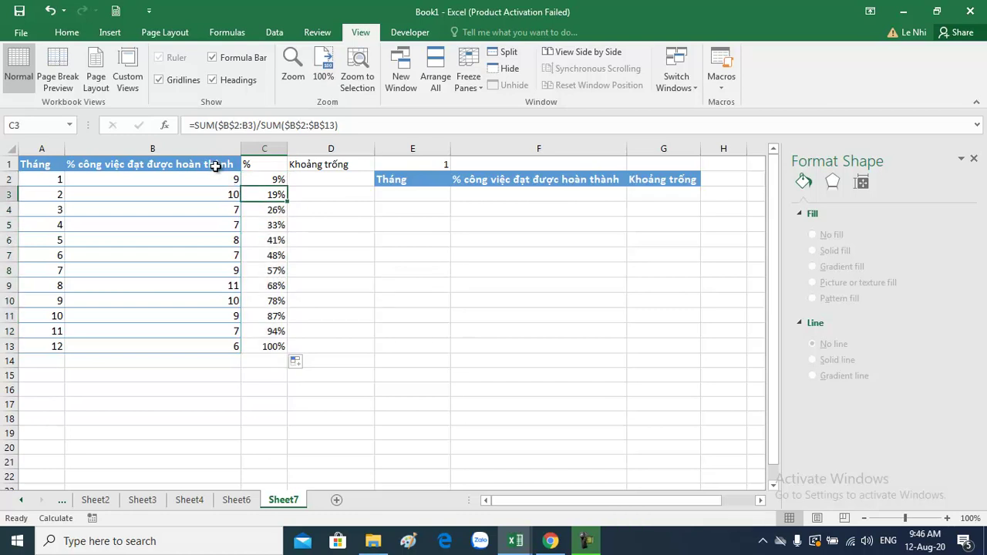
key(Left)
key(Right)
key(Up)
key(Down)
key(Down)
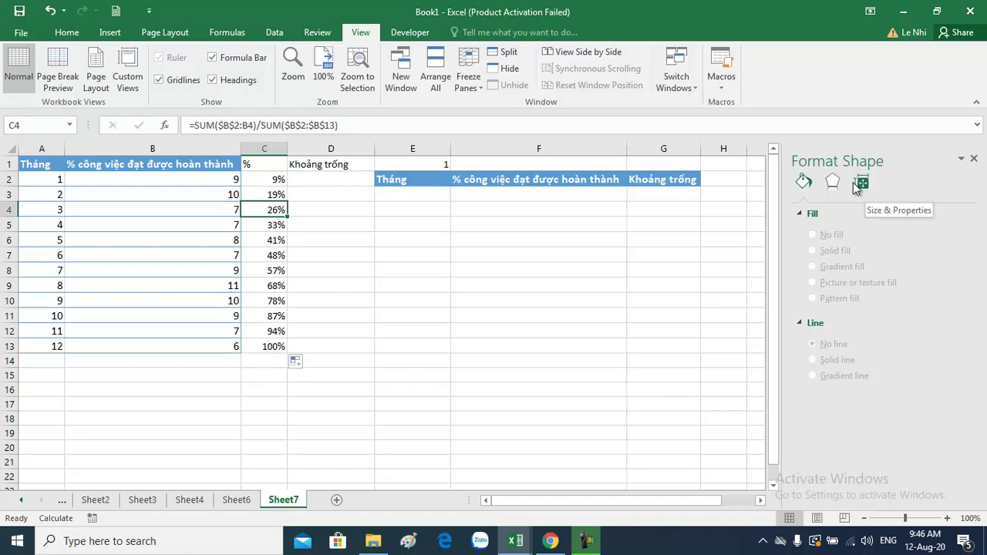
key(Down)
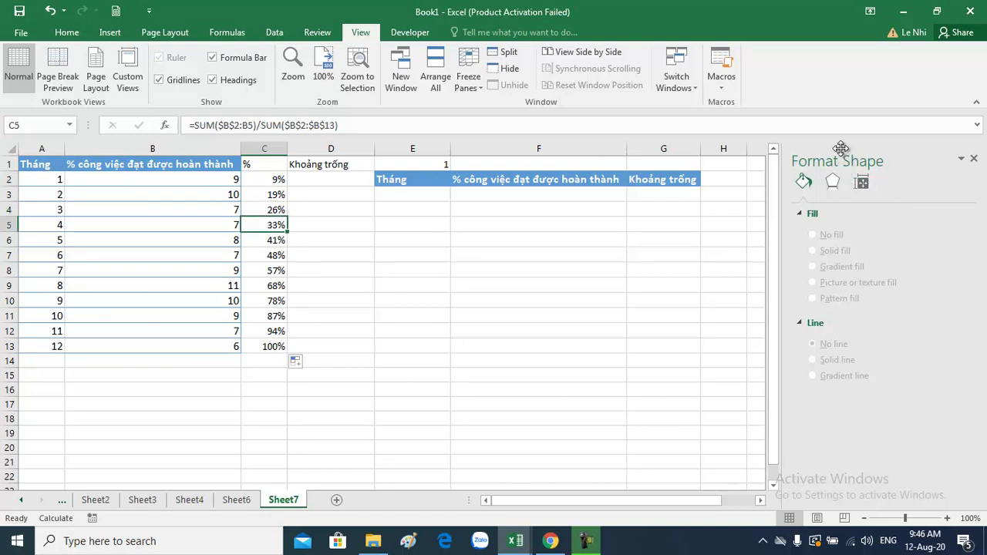
key(Down)
key(Down)
key(Down)
key(Down)
key(Down)
key(Down)
key(Down)
key(Up)
key(Up)
key(Down)
key(Down)
key(Up)
key(Up)
key(Up)
key(Up)
key(Up)
key(Up)
key(Up)
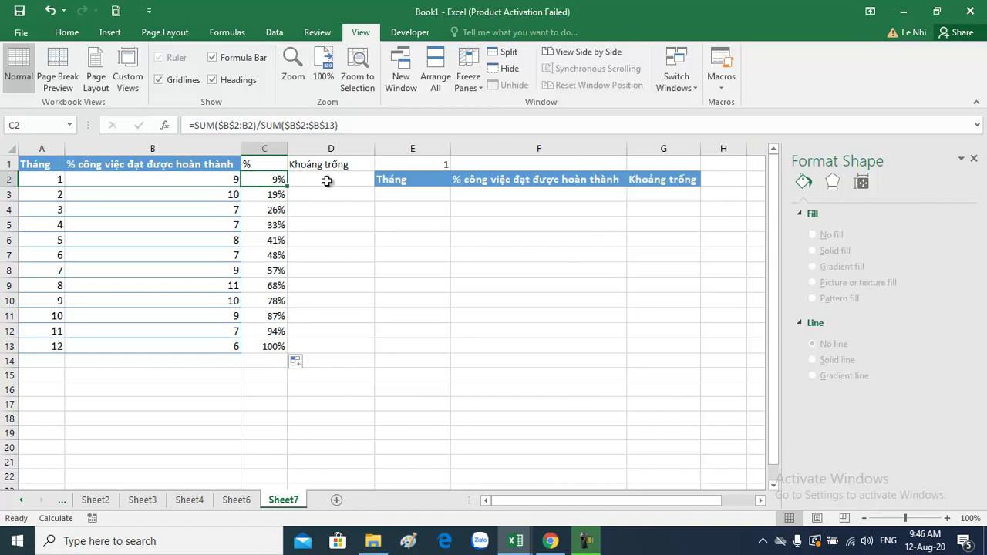
Reopen C2's formula to show its references, leaving it unchanged
double_click(271, 181)
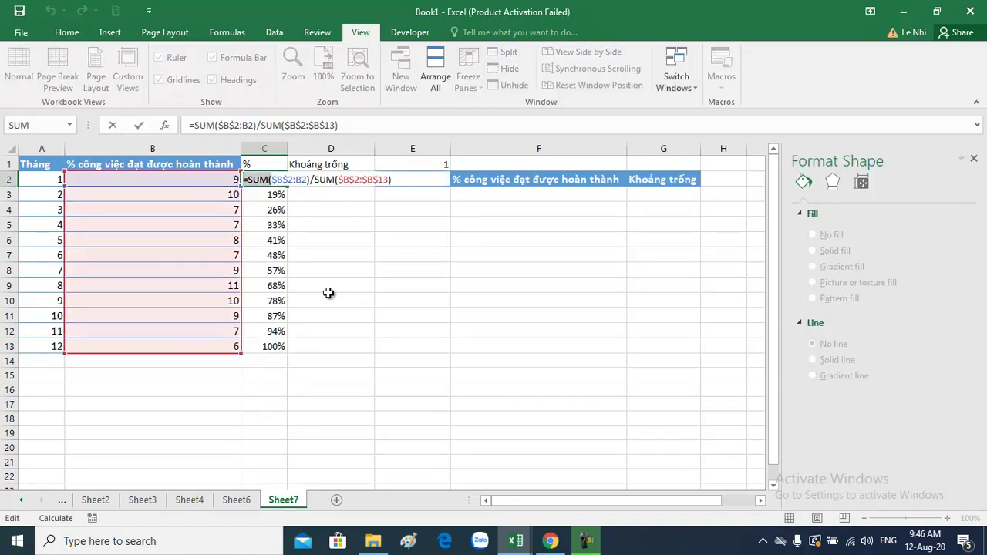
key(Return)
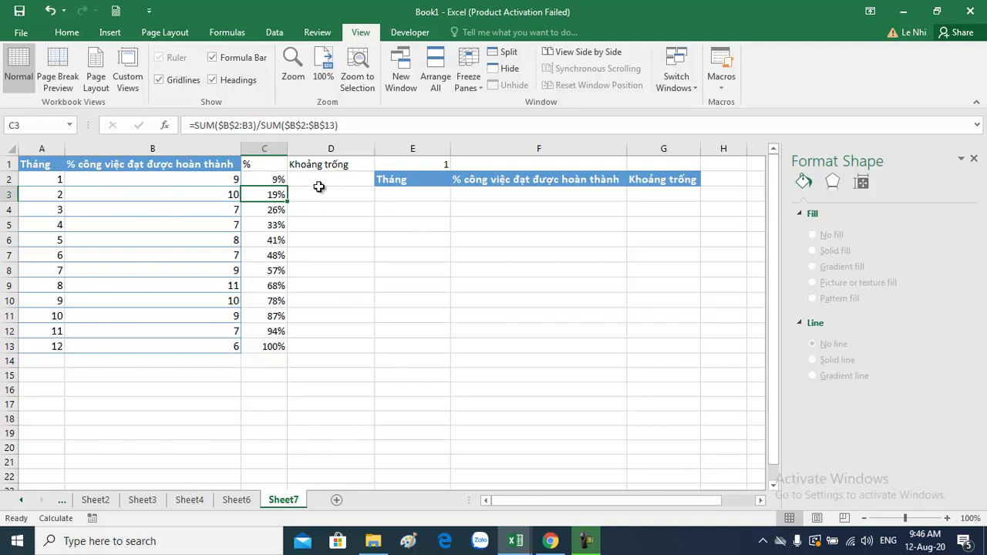
click(276, 178)
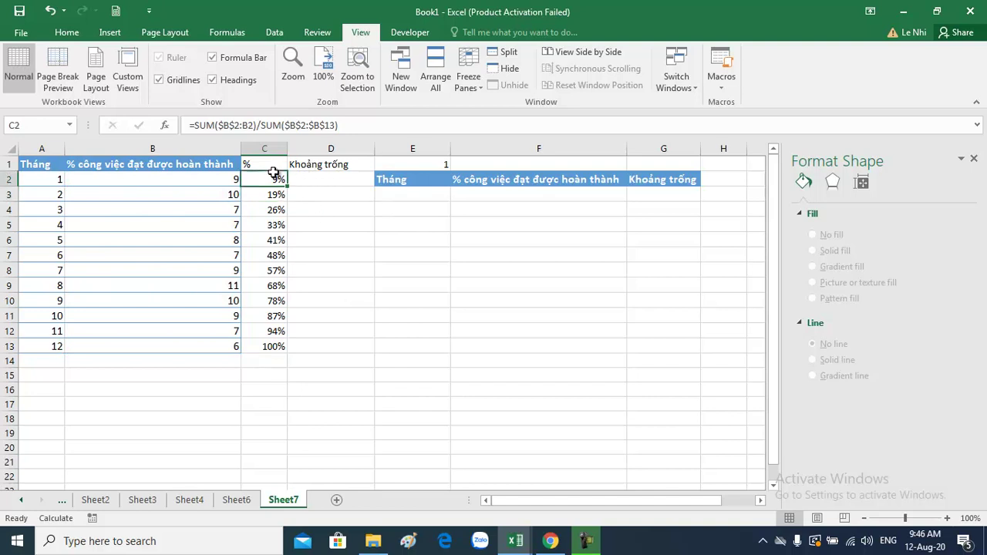
Enter the remaining-gap formula =1-C2 in D2
key(Right)
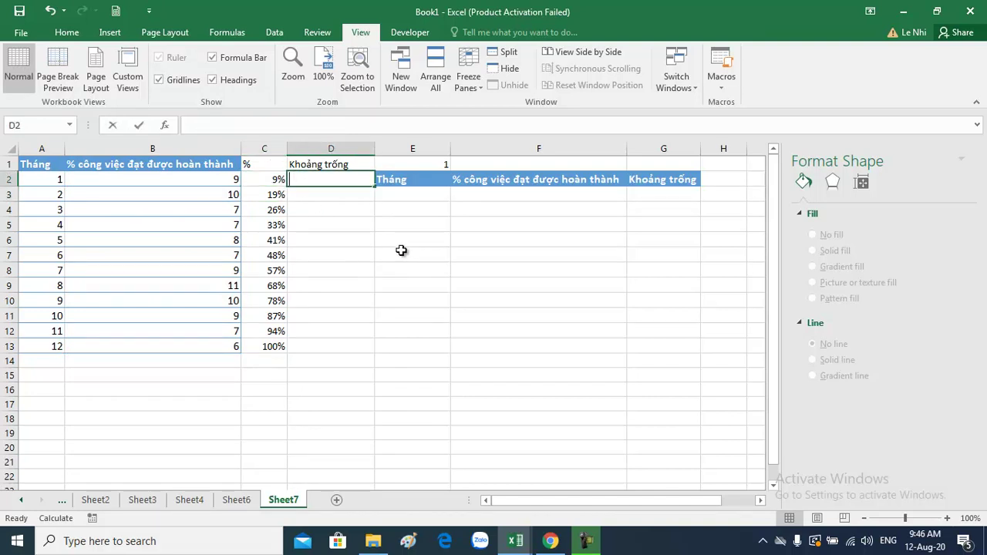
text(=)
key(BackSpace)
key(BackSpace)
text(1-)
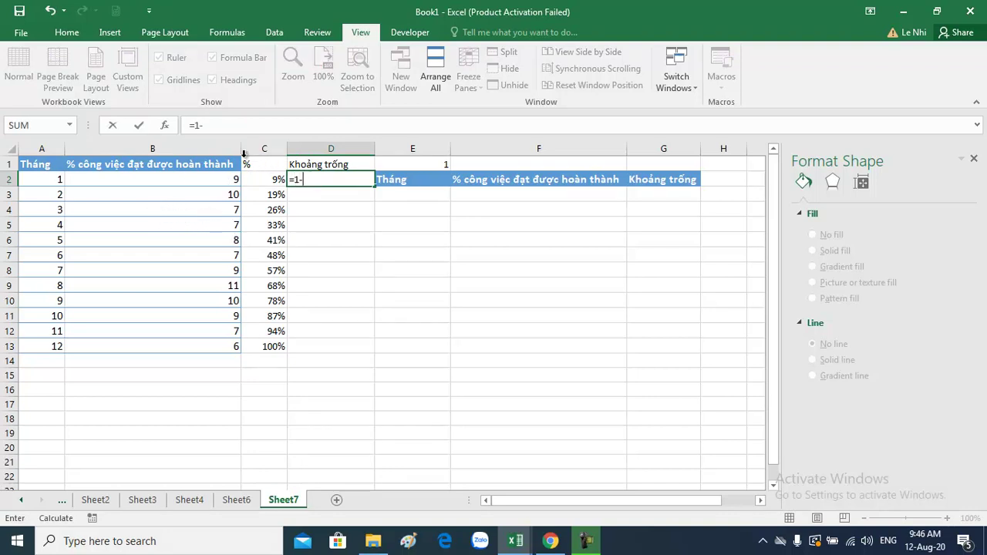
drag(244, 154, 154, 150)
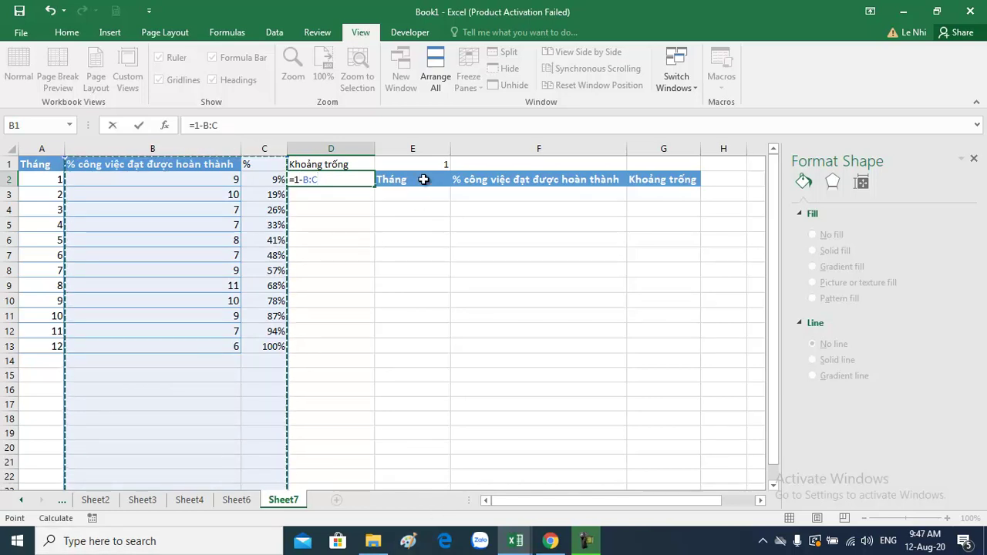
key(BackSpace)
key(BackSpace)
key(BackSpace)
click(273, 179)
key(Return)
Fill D2's formula down to D13 and check the copied formulas
click(351, 177)
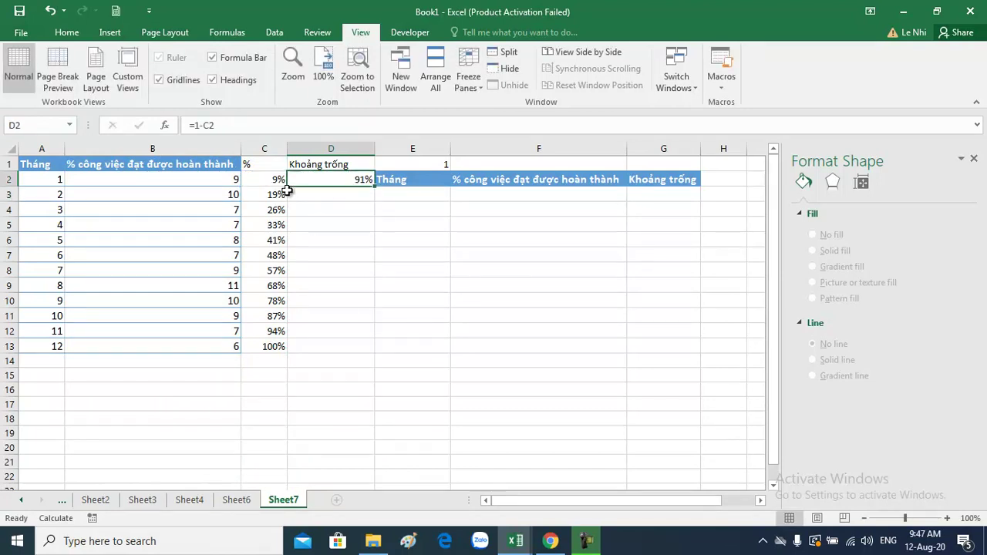
click(274, 180)
click(354, 180)
drag(375, 189, 377, 352)
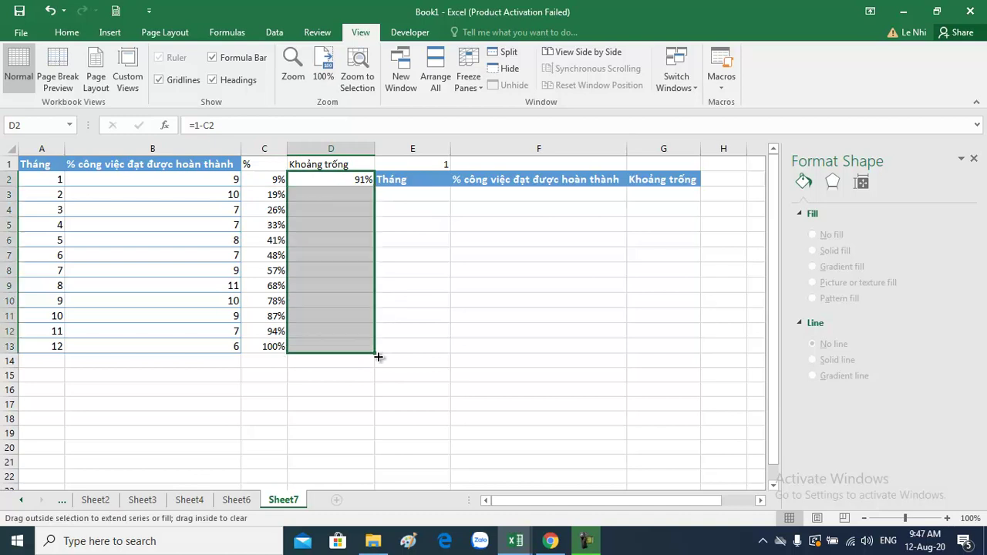
click(274, 194)
click(330, 196)
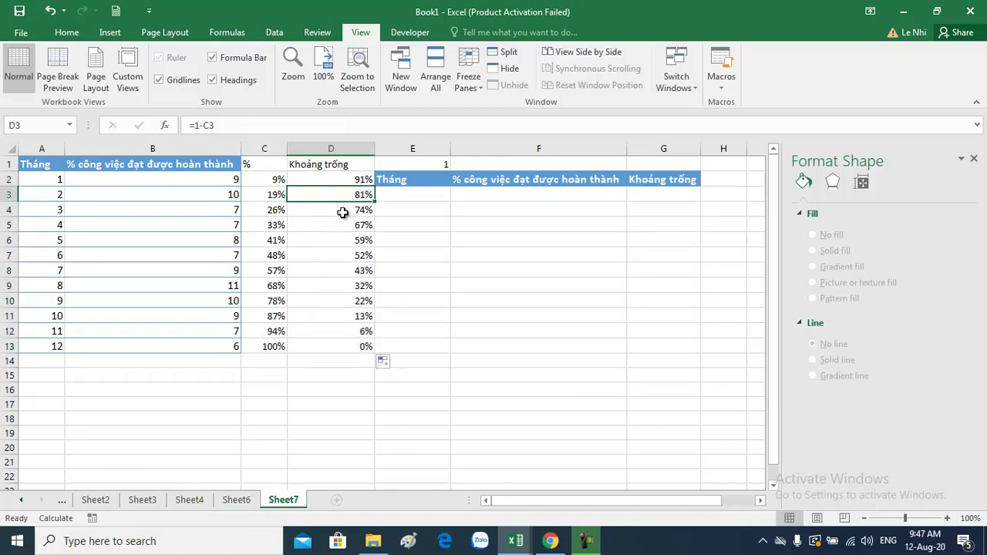
click(280, 210)
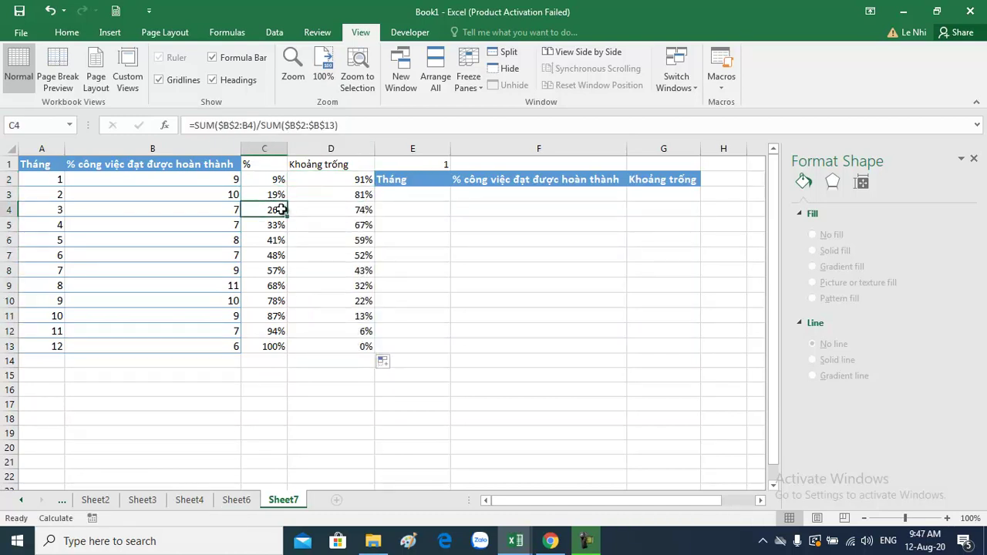
click(333, 208)
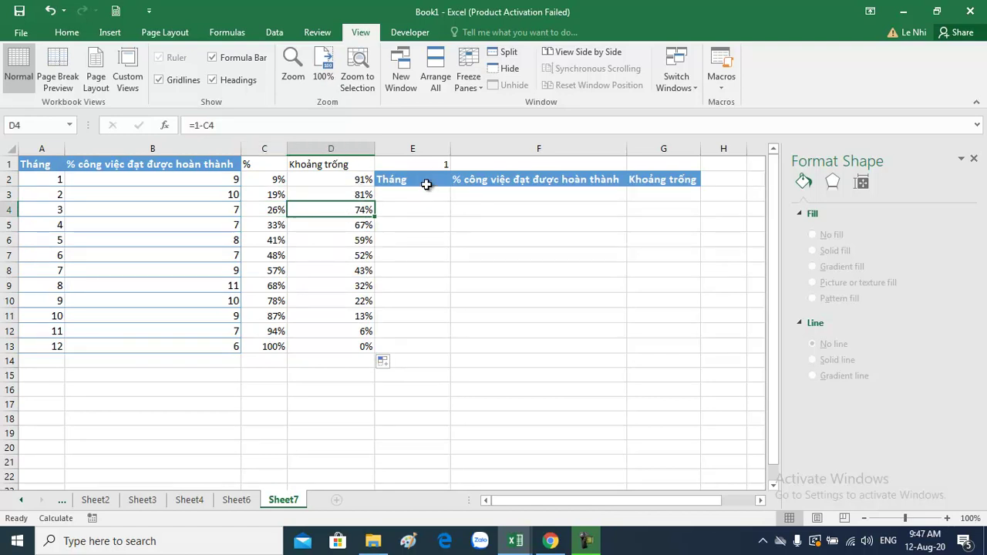
Insert a blank column at E and close the Format Shape pane
right_click(419, 150)
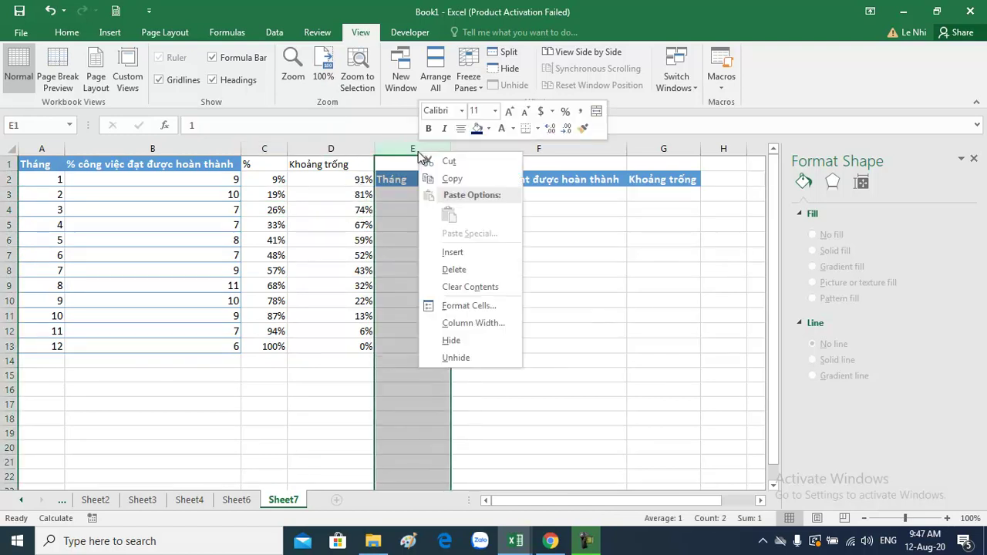
click(452, 258)
click(501, 164)
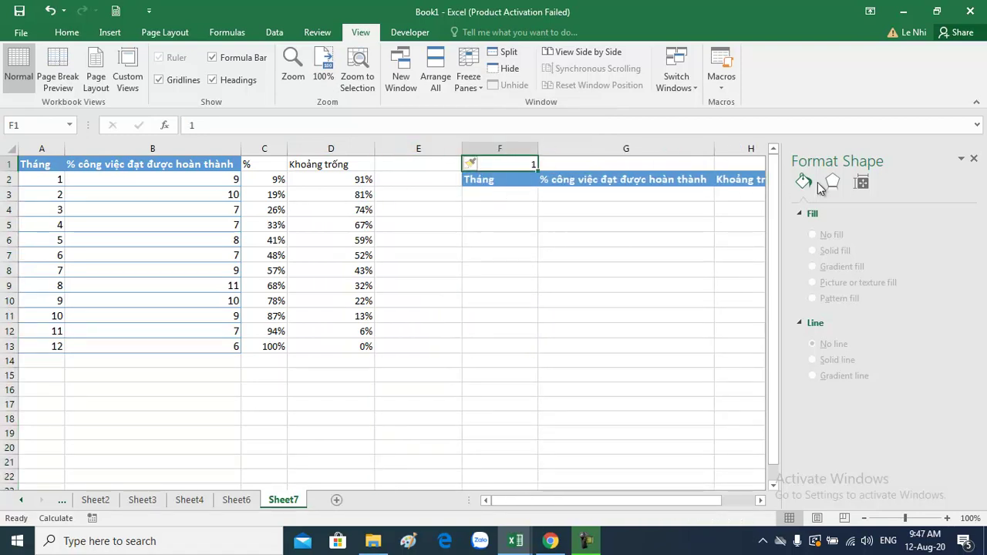
click(974, 160)
Start linking F3 to the month value in F1 with =F1
click(484, 196)
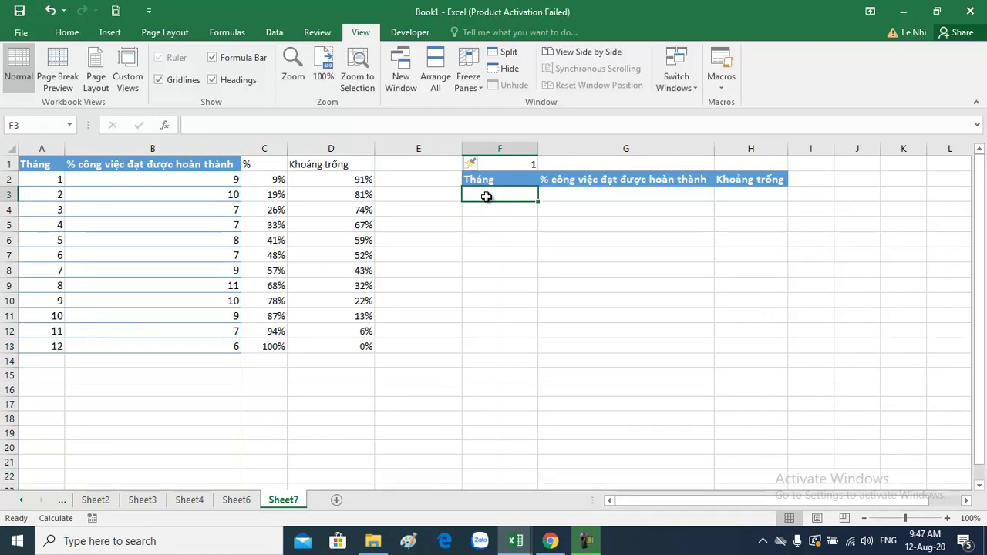
text(=)
click(514, 166)
Confirm F3's =F1 link and move to G3 after reviewing column C
key(Return)
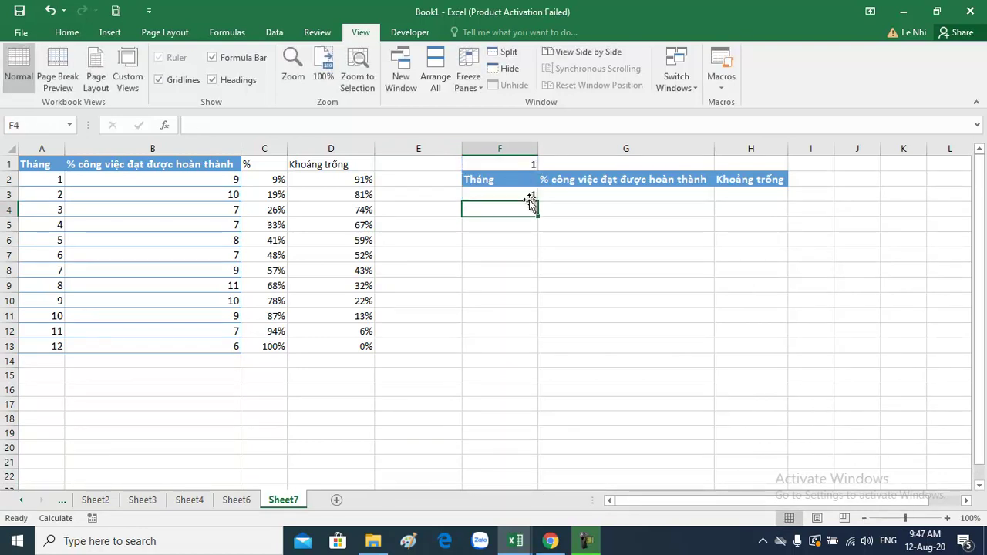
click(563, 198)
drag(261, 187, 270, 224)
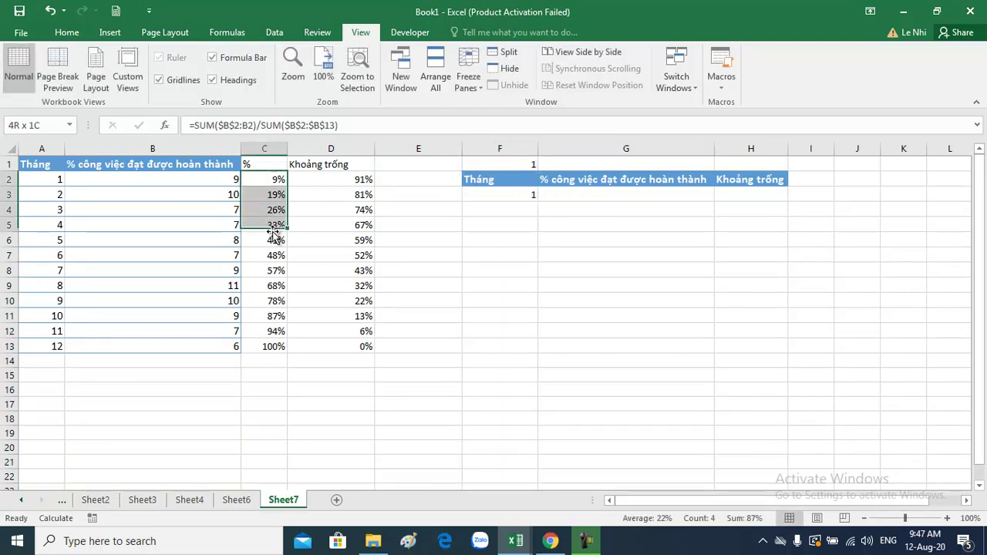
click(543, 194)
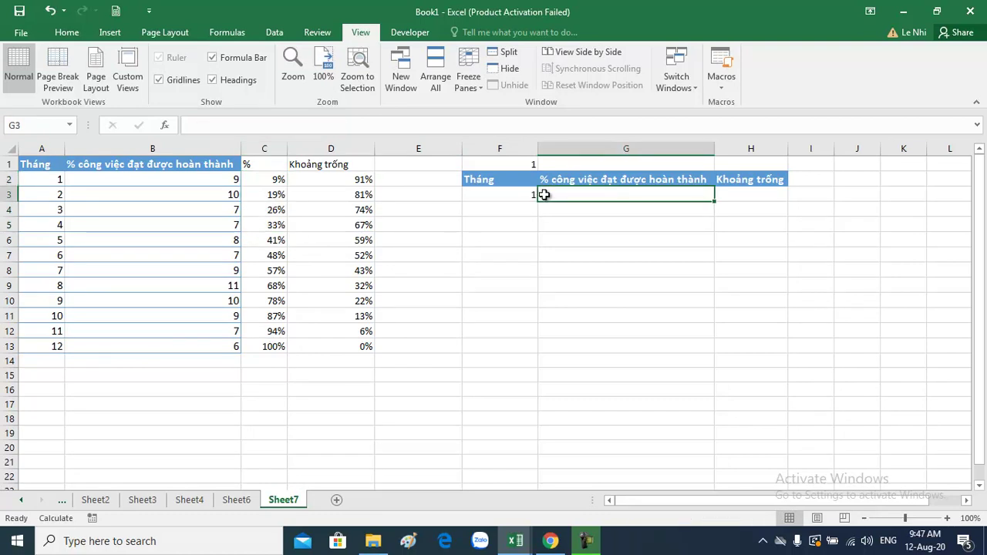
Enter =VLOOKUP($F$3,$A$2:$D$13,3,0) in G3 to pull the completion percentage
text(=vlo)
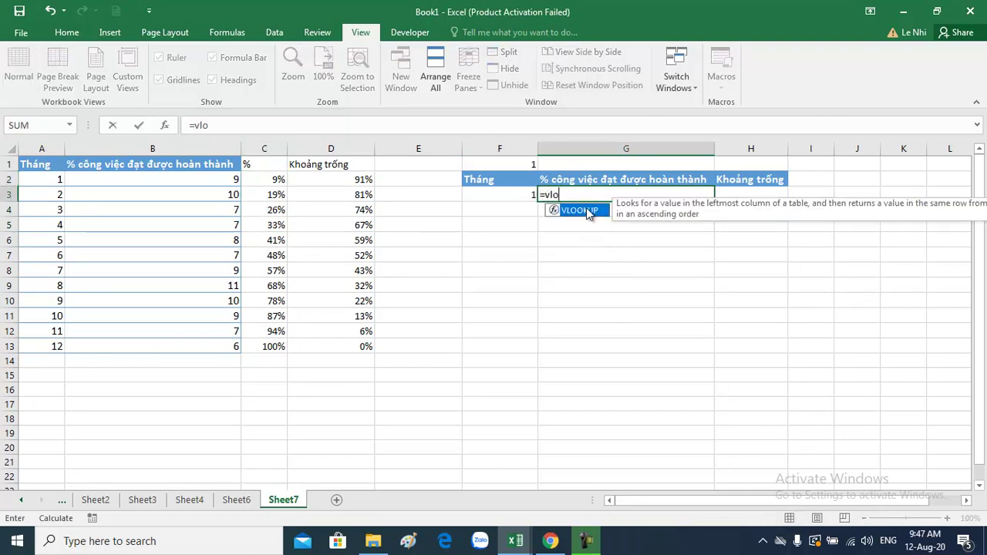
double_click(586, 206)
click(525, 194)
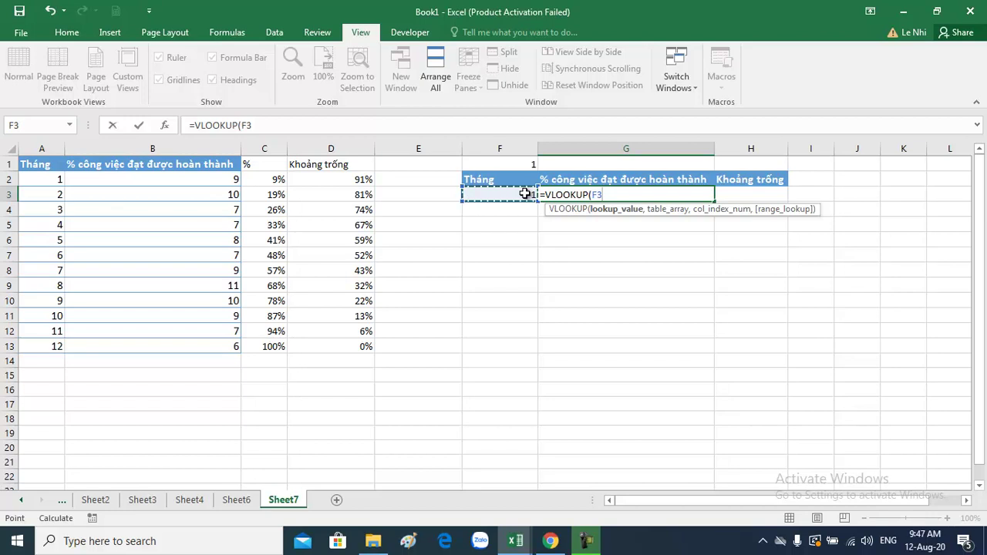
key(F4)
text($F$3,)
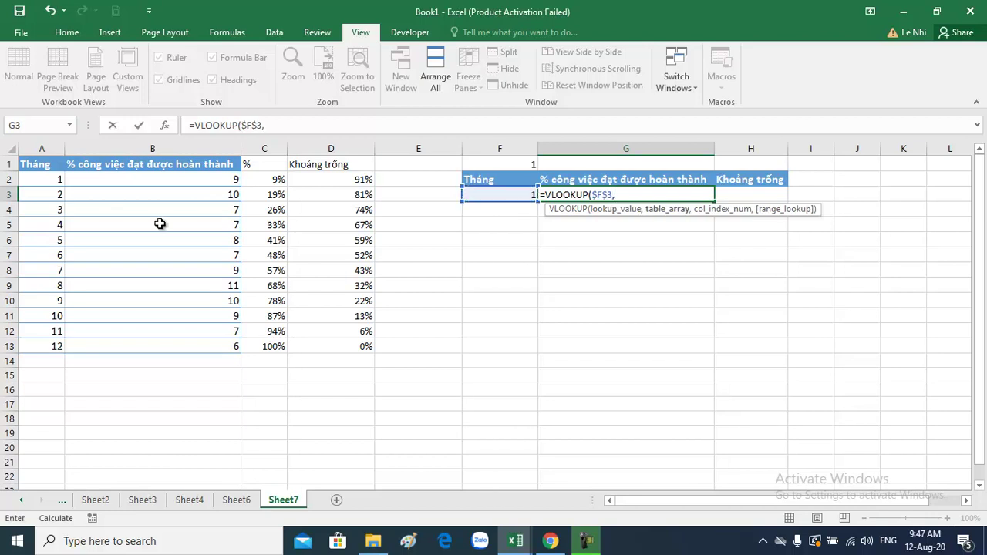
drag(60, 182, 362, 340)
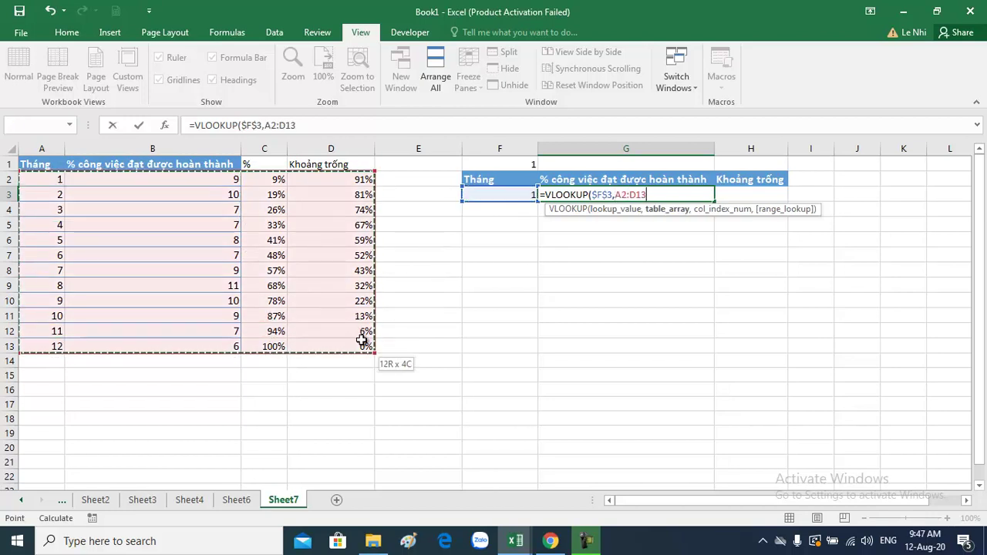
key(F4)
text($D$13,2)
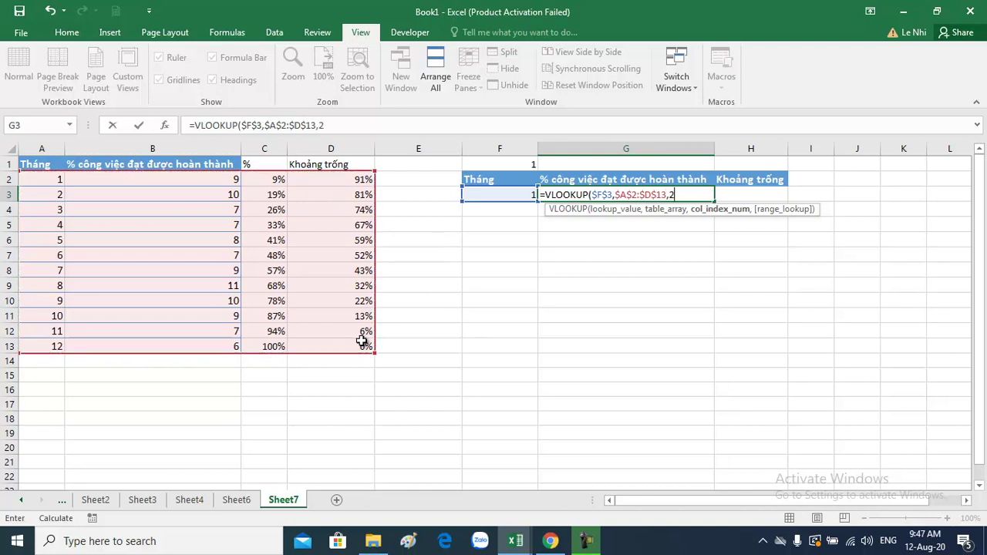
text(,0))
key(BackSpace)
key(BackSpace)
key(BackSpace)
key(BackSpace)
text(3,0))
key(Return)
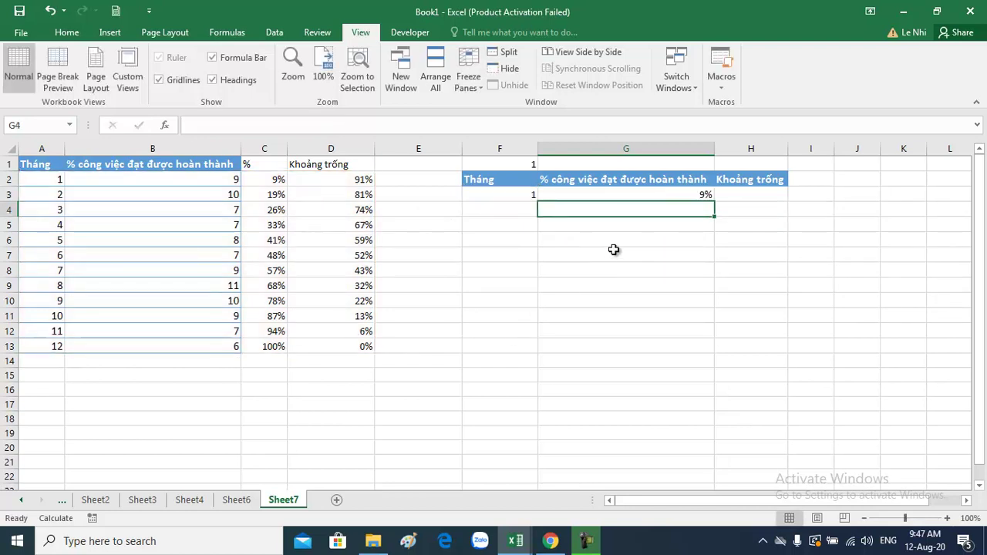
Copy the lookup into H3 and change its column index to 4 for Khoảng trống
click(639, 197)
drag(715, 202, 760, 196)
double_click(757, 194)
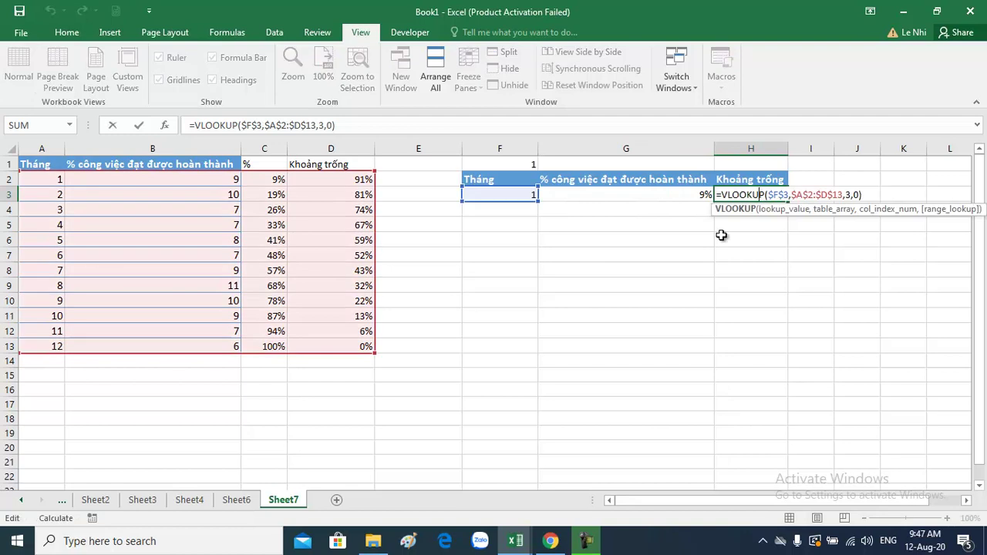
click(848, 195)
text(4)
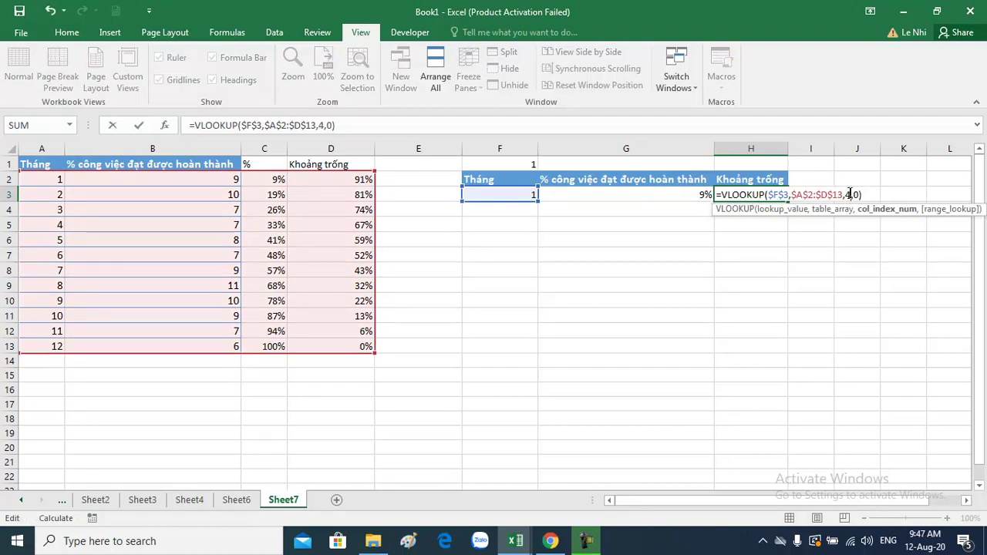
key(Return)
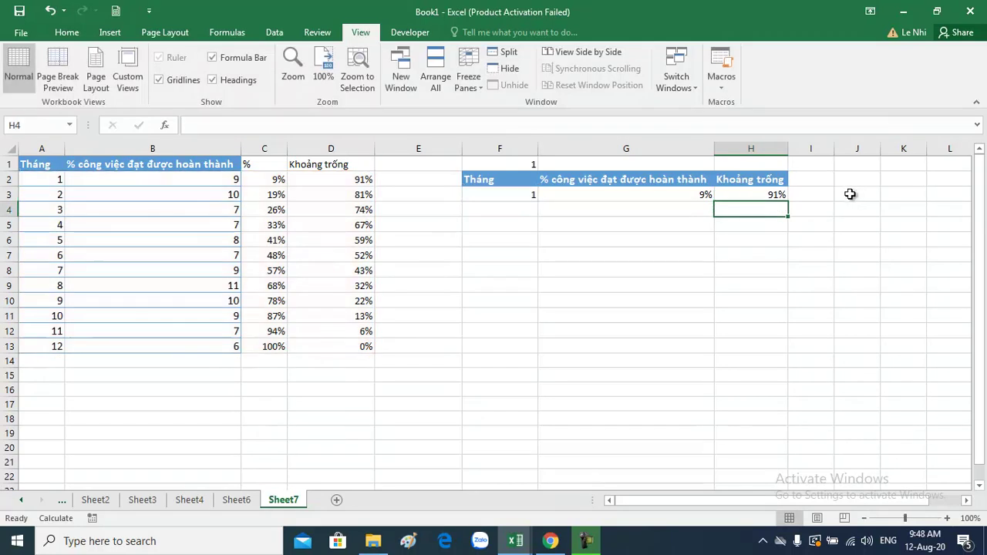
drag(510, 182, 745, 190)
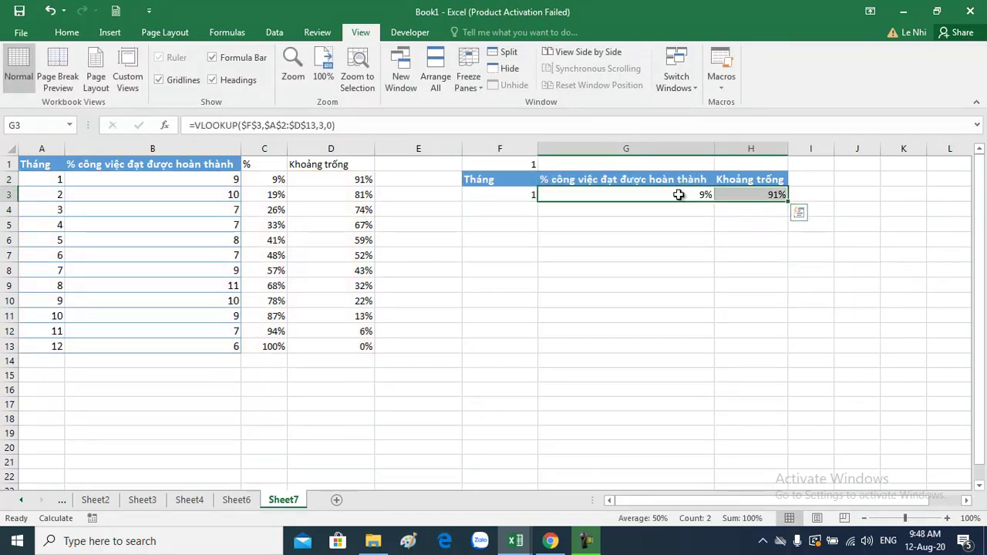
click(631, 283)
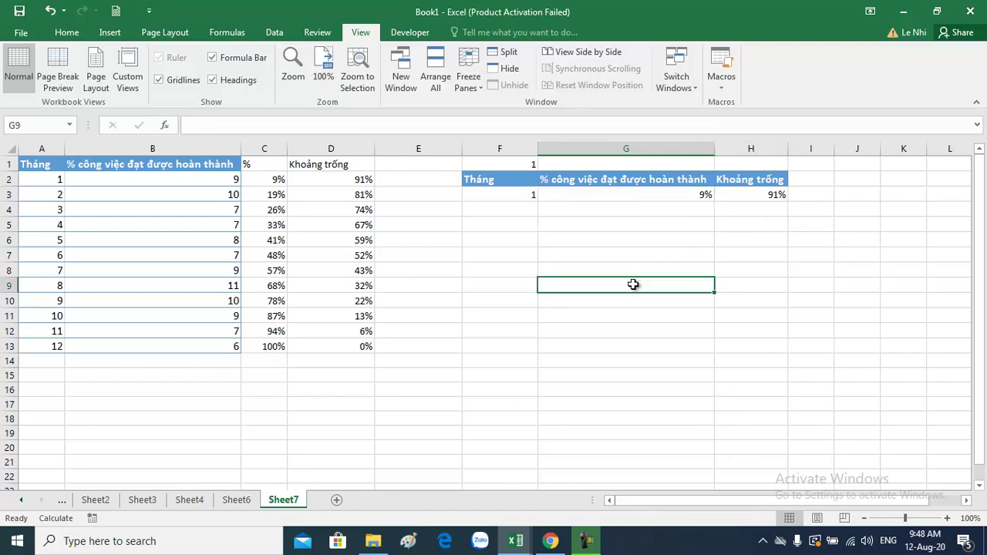
click(235, 500)
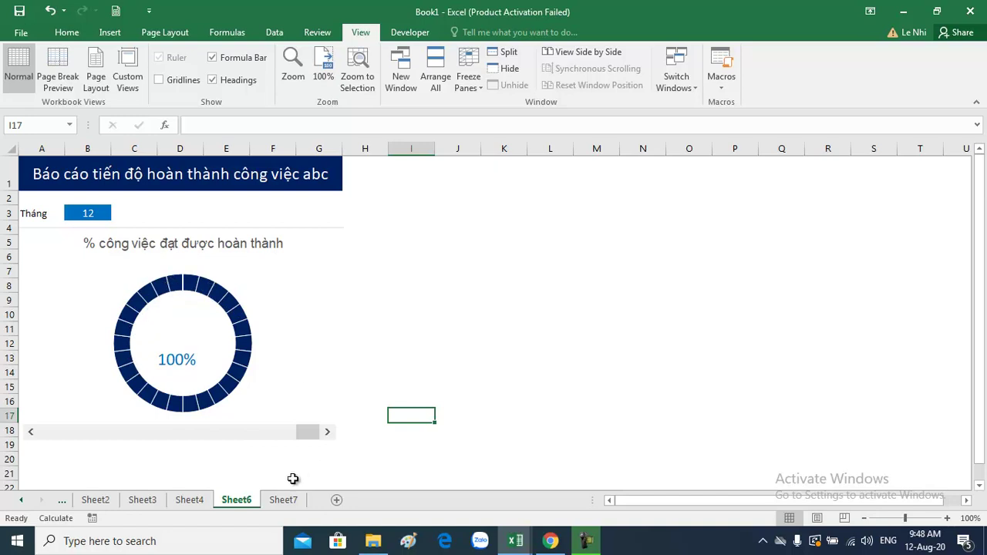
click(283, 501)
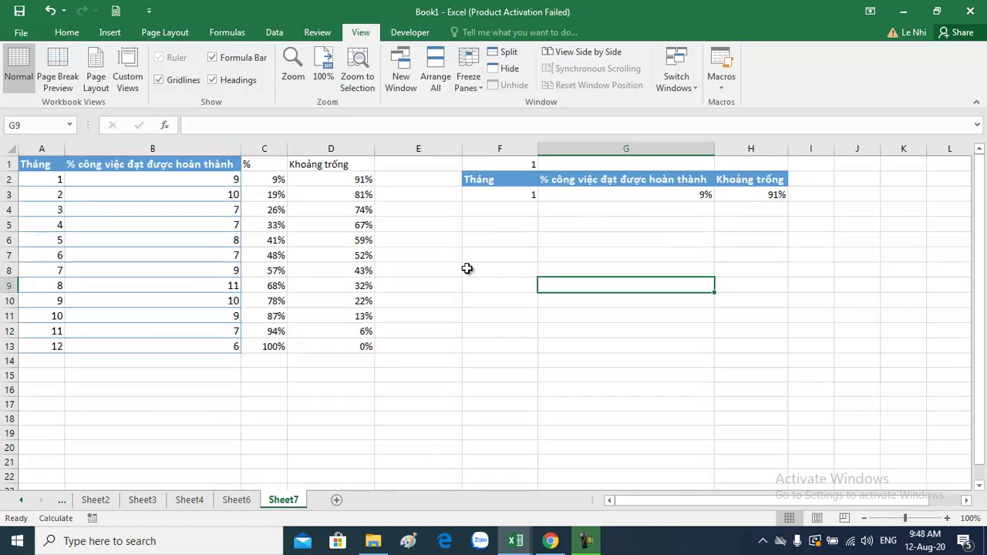
Insert a doughnut chart from an empty cell in column E
click(434, 226)
click(447, 255)
click(110, 32)
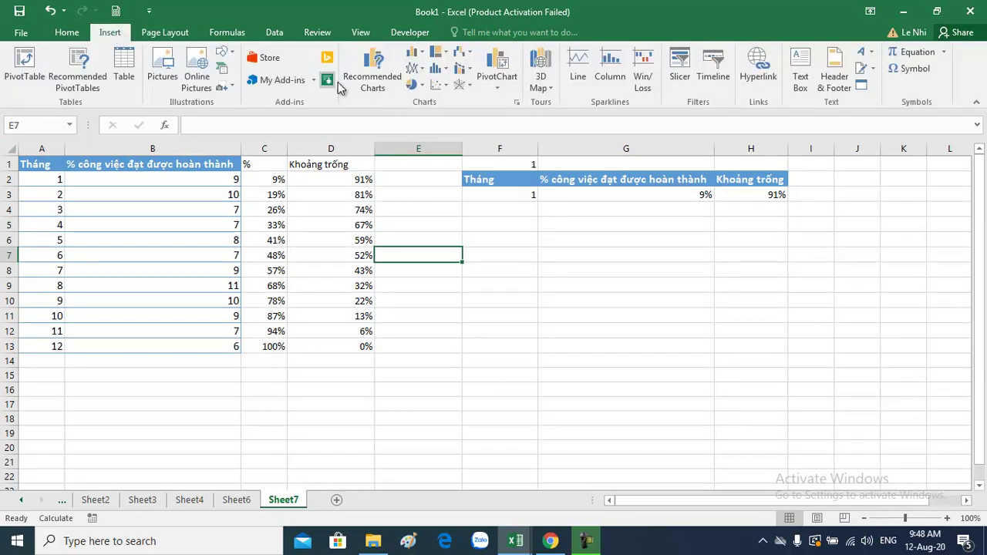
click(415, 85)
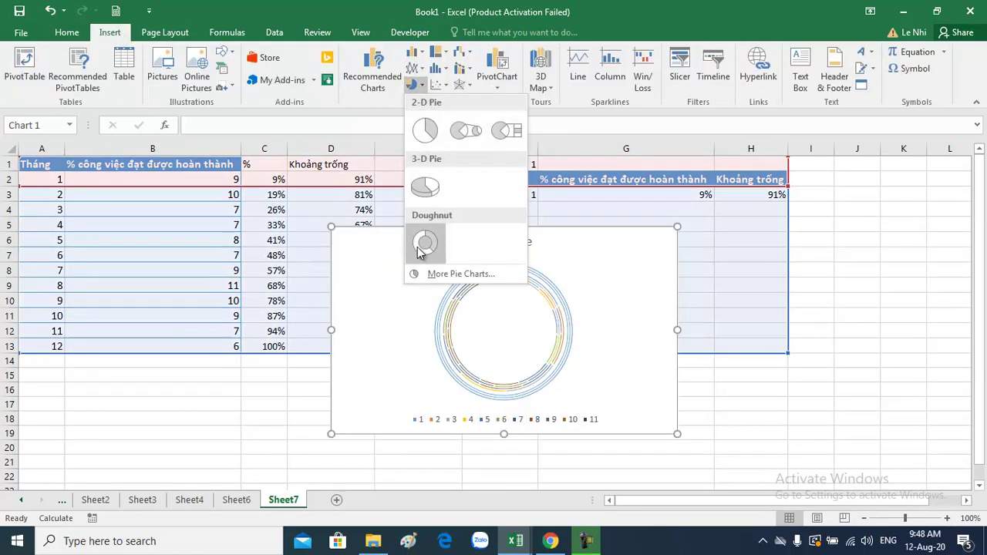
click(421, 248)
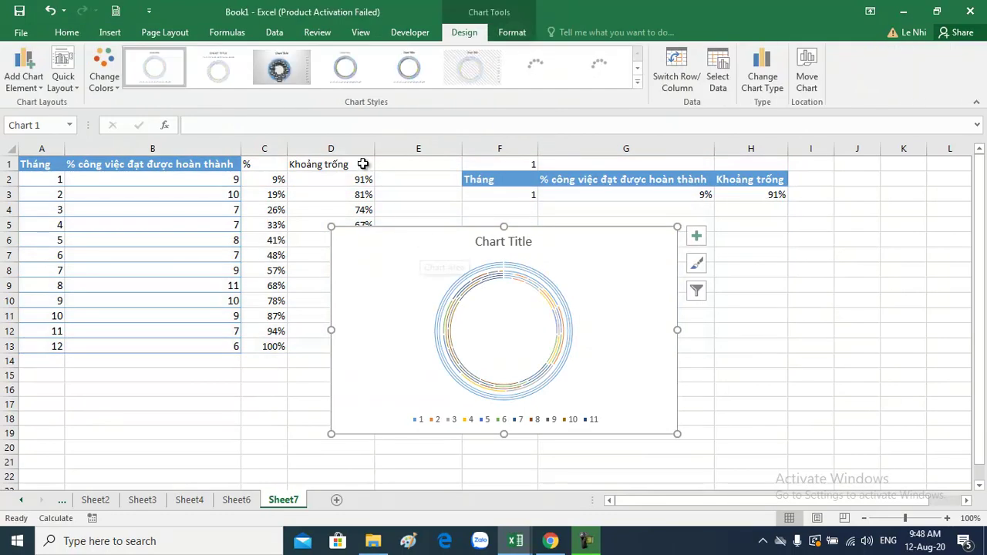
Replace the chart's four series with one series Nền valued {1,…,1} (24 ones)
click(717, 77)
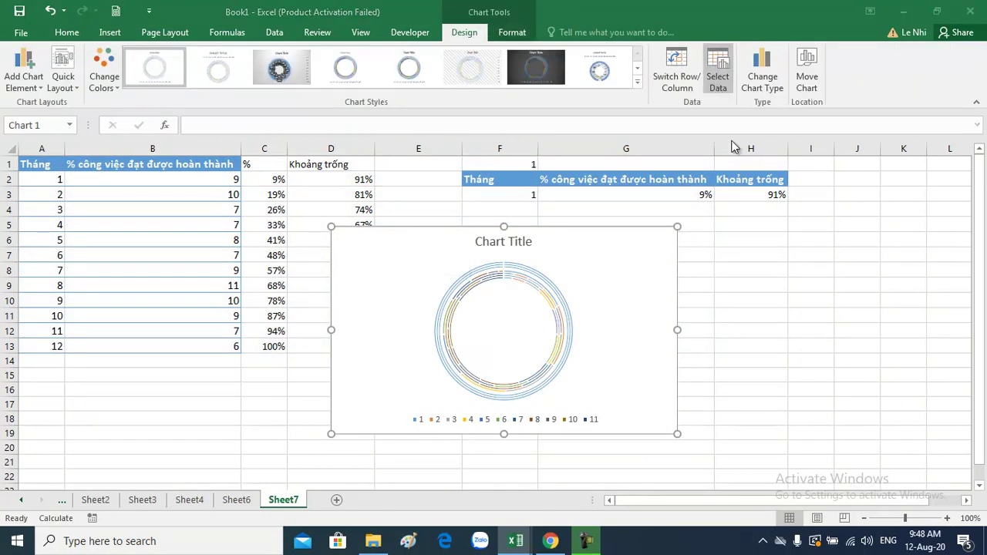
click(635, 337)
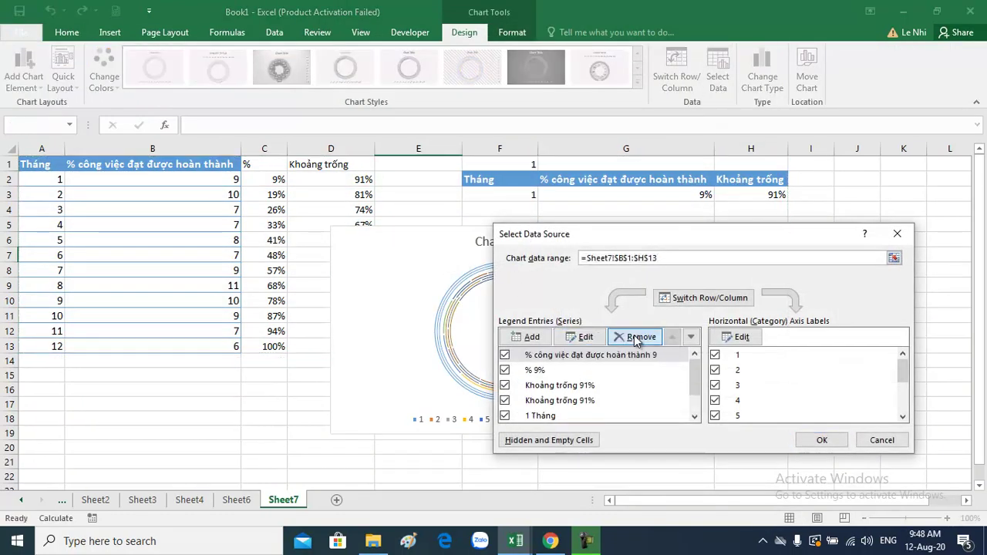
click(634, 337)
click(635, 337)
click(635, 337)
click(634, 337)
click(635, 337)
click(635, 337)
click(635, 337)
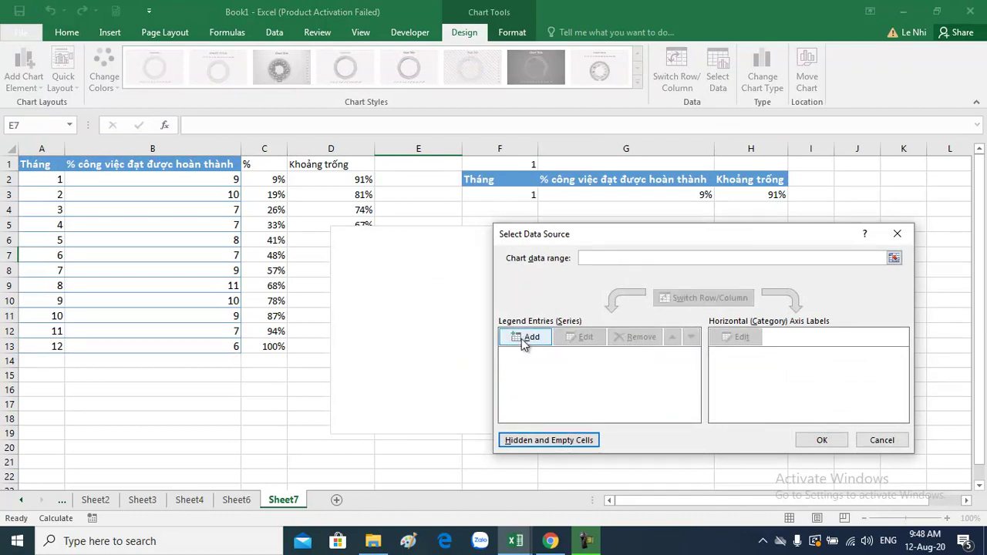
click(522, 337)
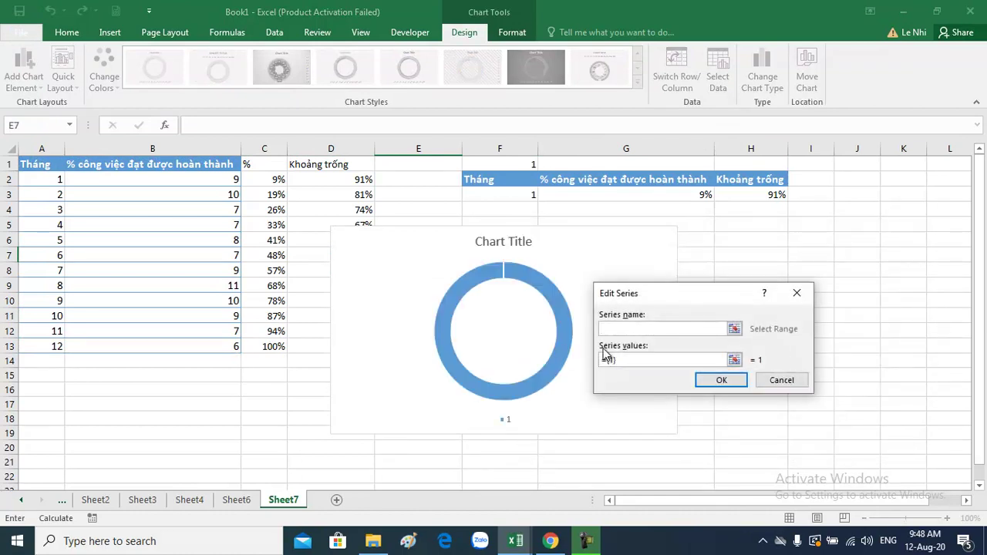
text(Nên)
click(630, 362)
key(BackSpace)
key(BackSpace)
key(BackSpace)
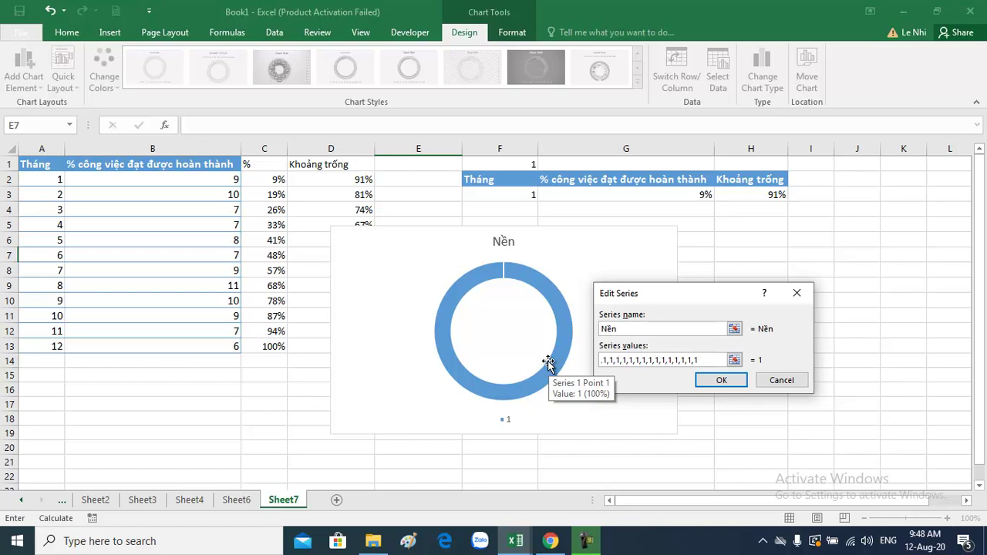
click(720, 380)
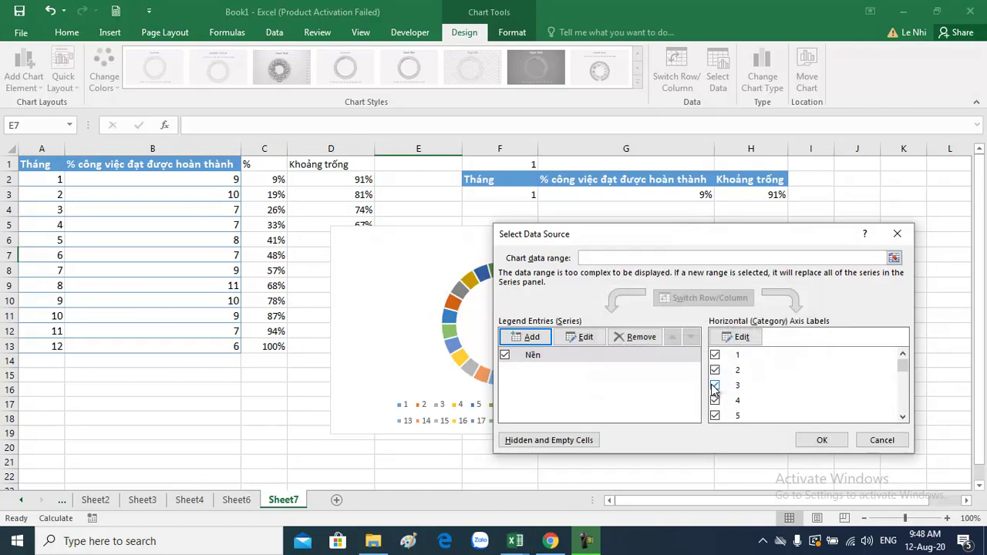
click(817, 439)
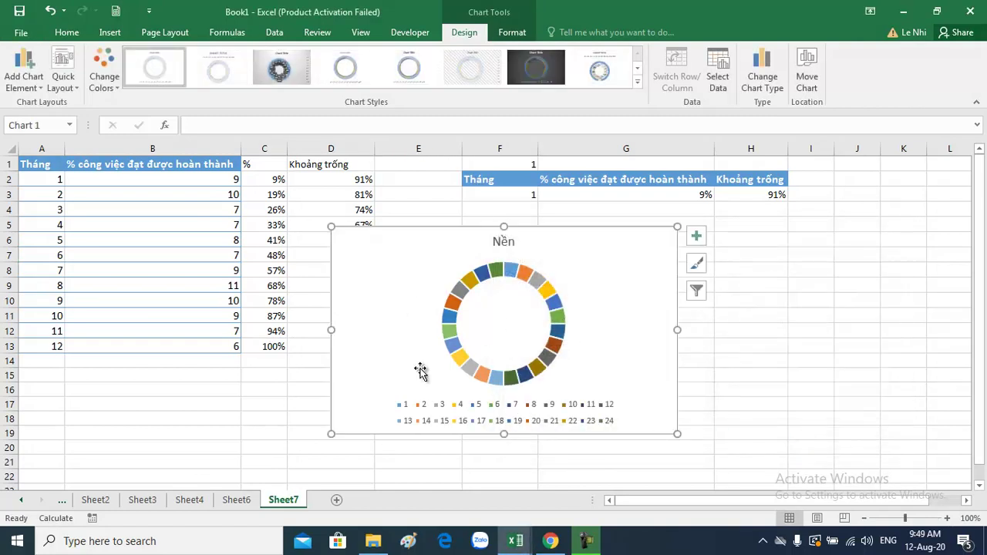
Delete the legend from the Nền doughnut chart
click(530, 412)
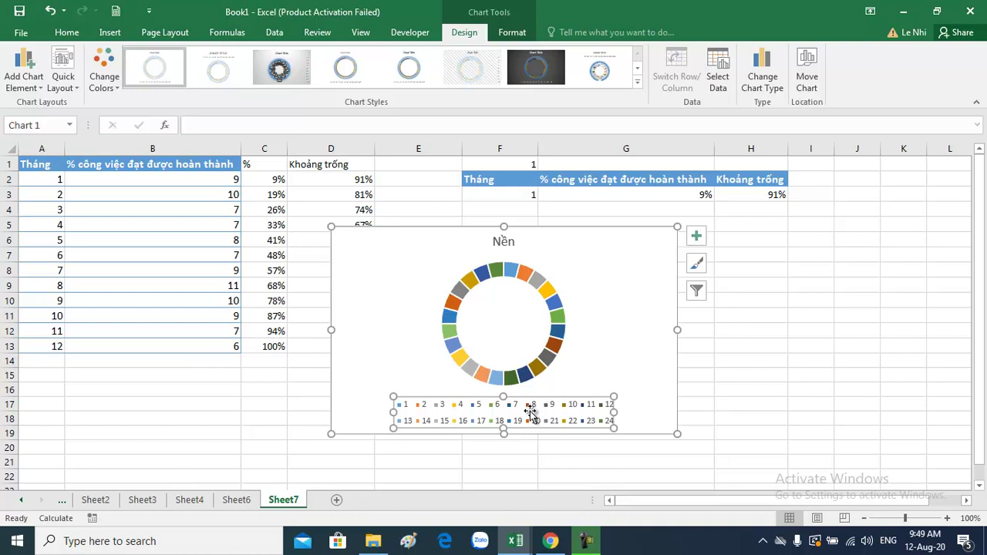
key(Delete)
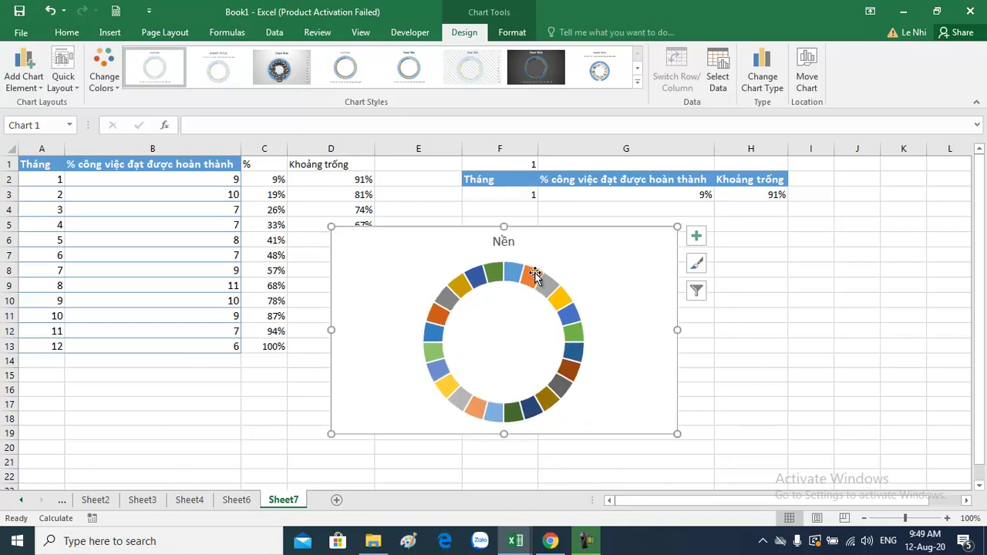
click(534, 273)
click(502, 243)
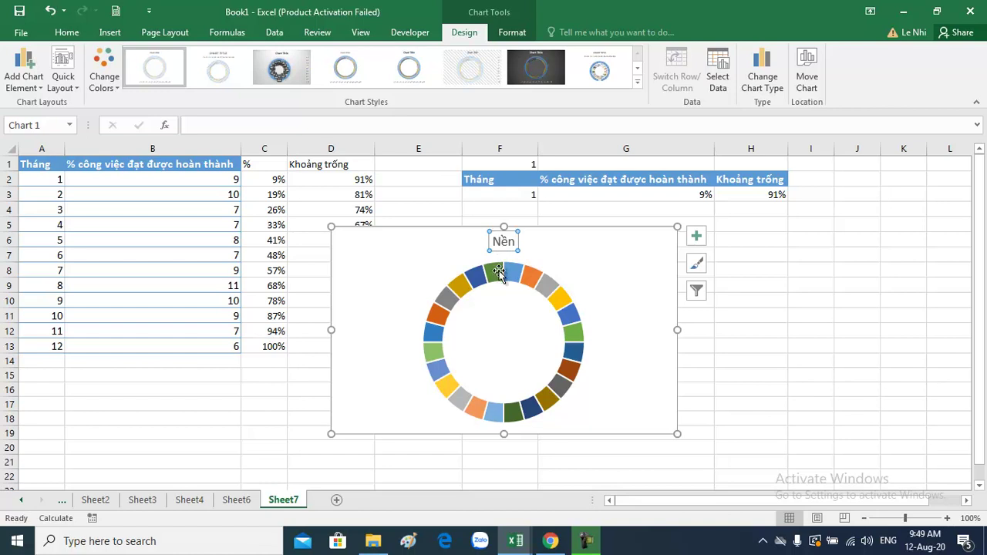
click(502, 356)
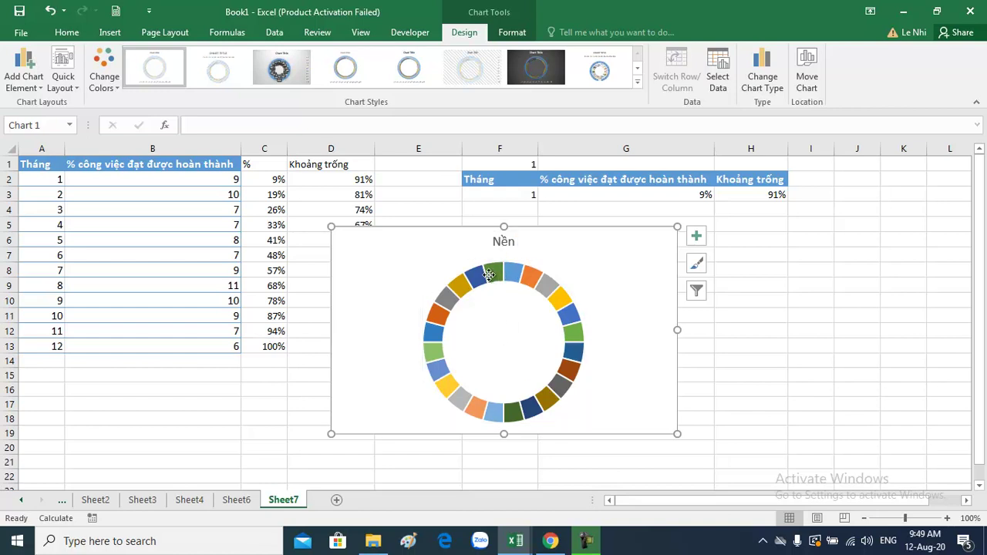
click(503, 276)
click(507, 279)
click(852, 302)
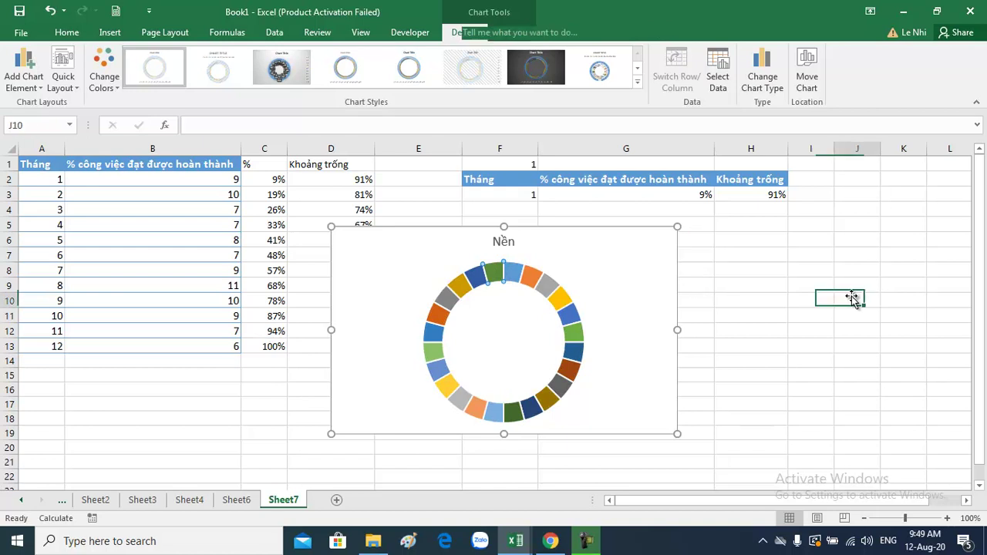
Select the whole doughnut series, nudging the plot area slightly left
click(470, 274)
click(503, 279)
click(502, 278)
click(502, 278)
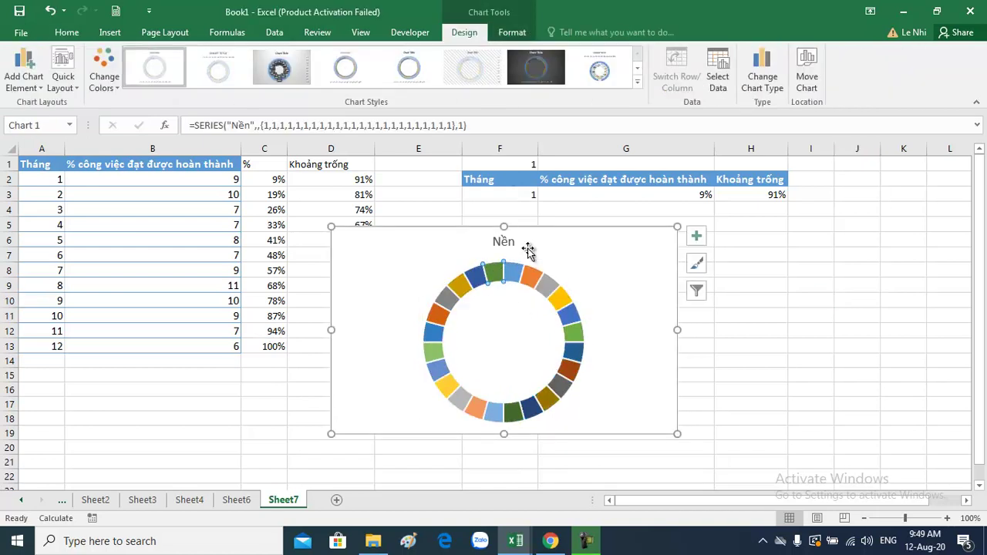
click(550, 286)
click(545, 287)
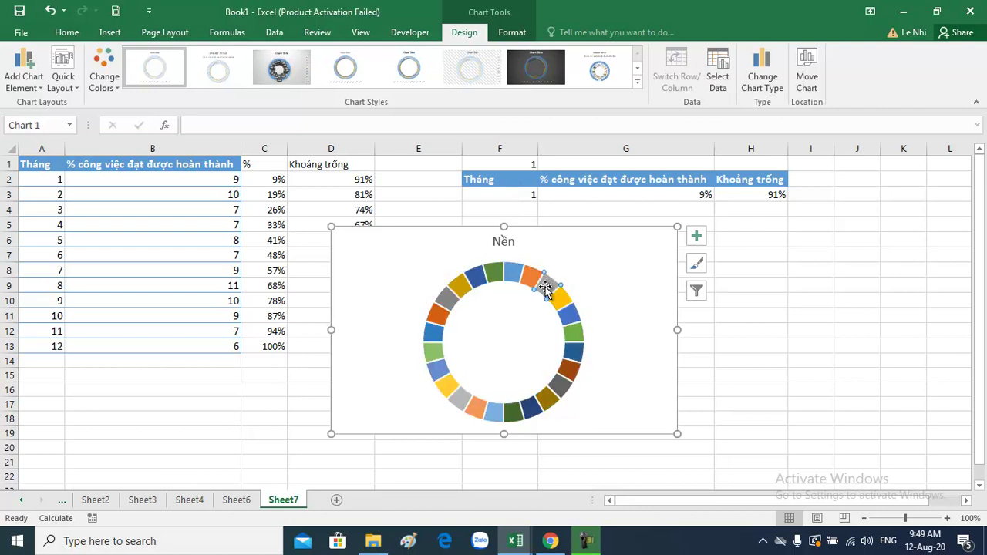
click(505, 272)
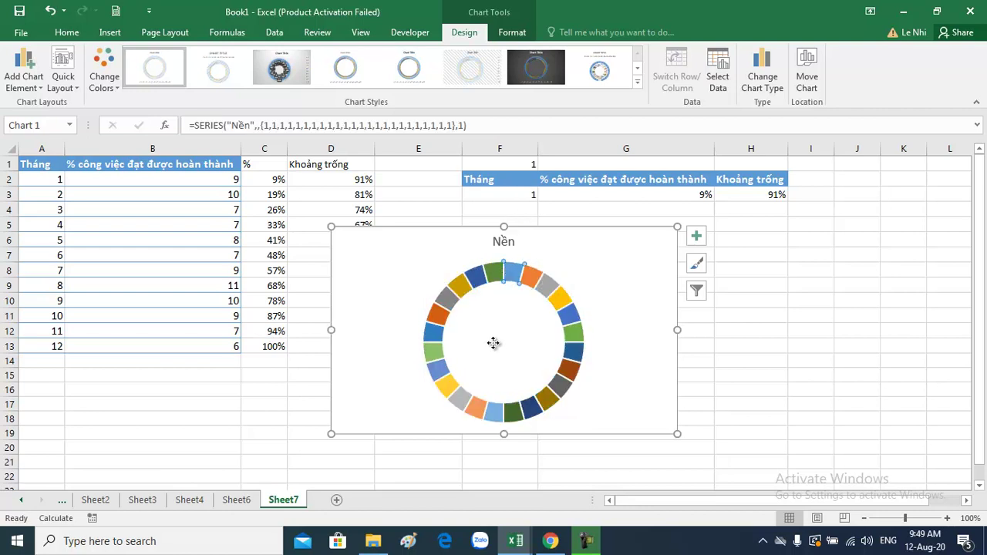
click(792, 316)
click(476, 288)
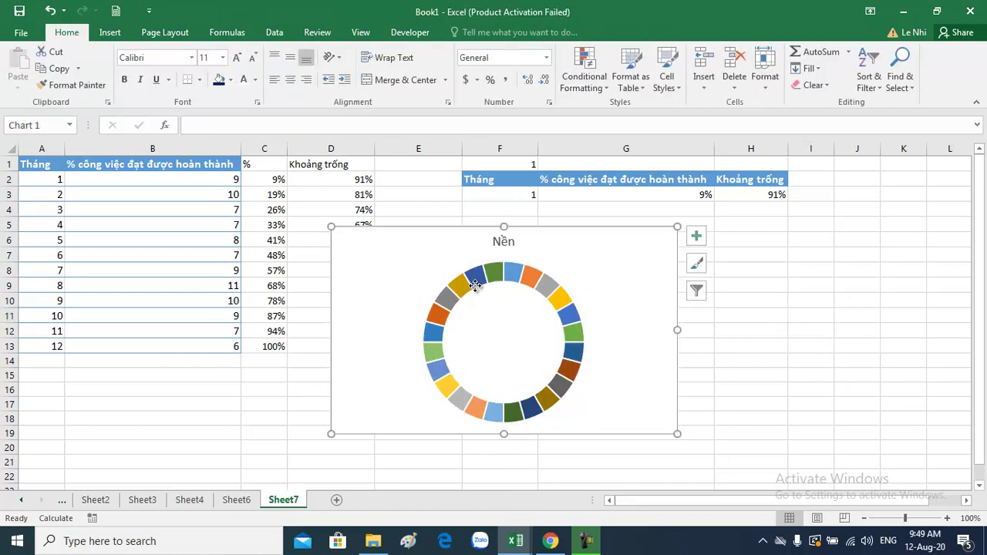
click(475, 282)
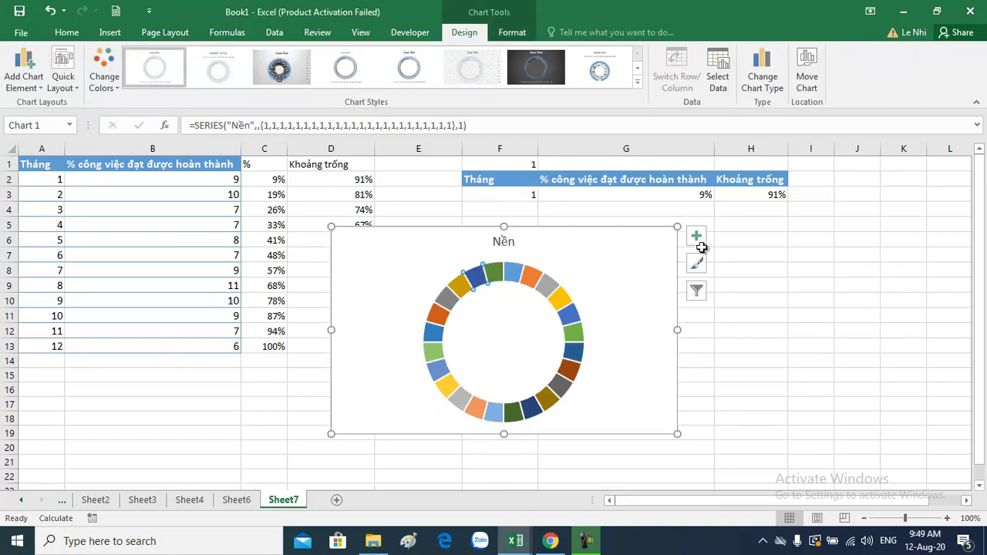
click(513, 267)
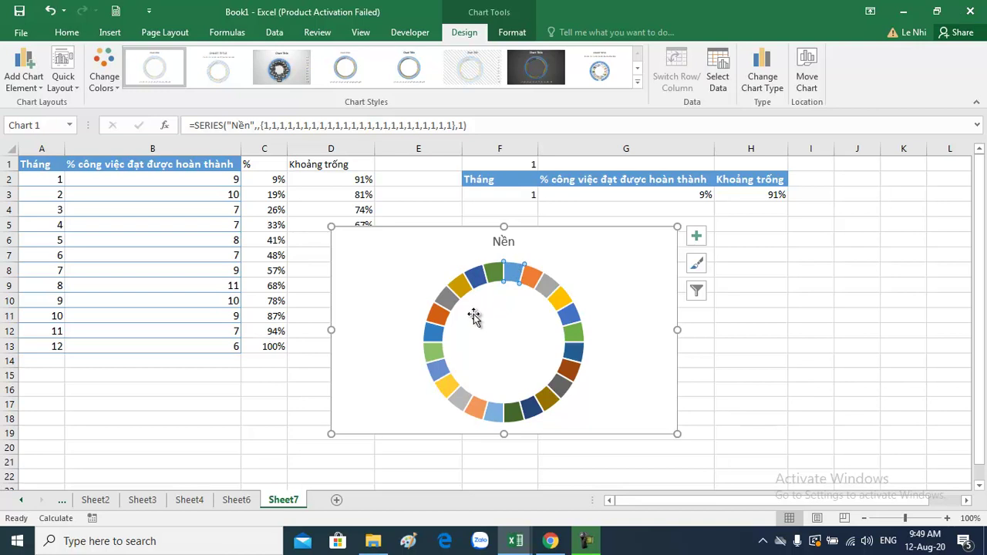
drag(467, 310, 463, 310)
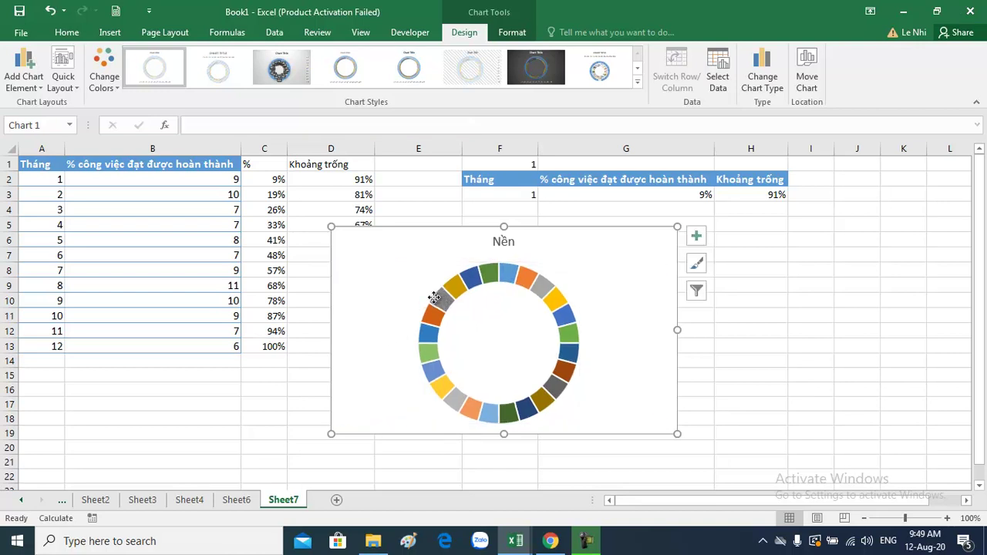
click(435, 298)
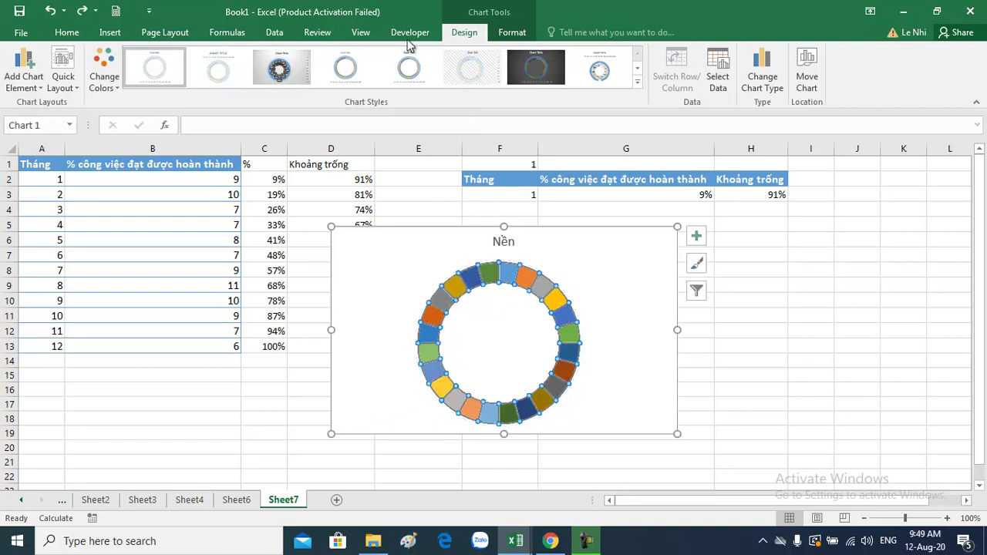
Fill the Nền ring segments dark blue and give them a ½ pt outline
click(511, 33)
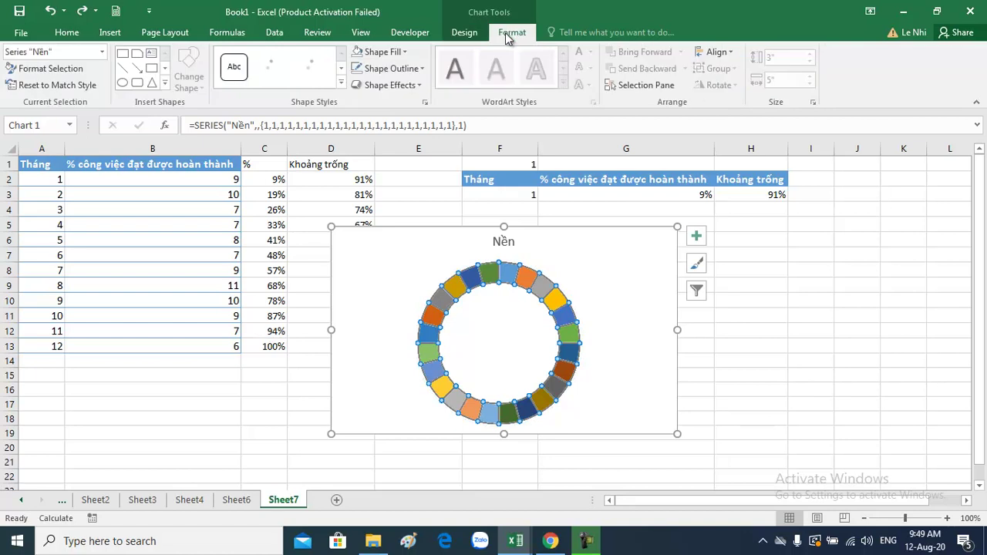
click(406, 53)
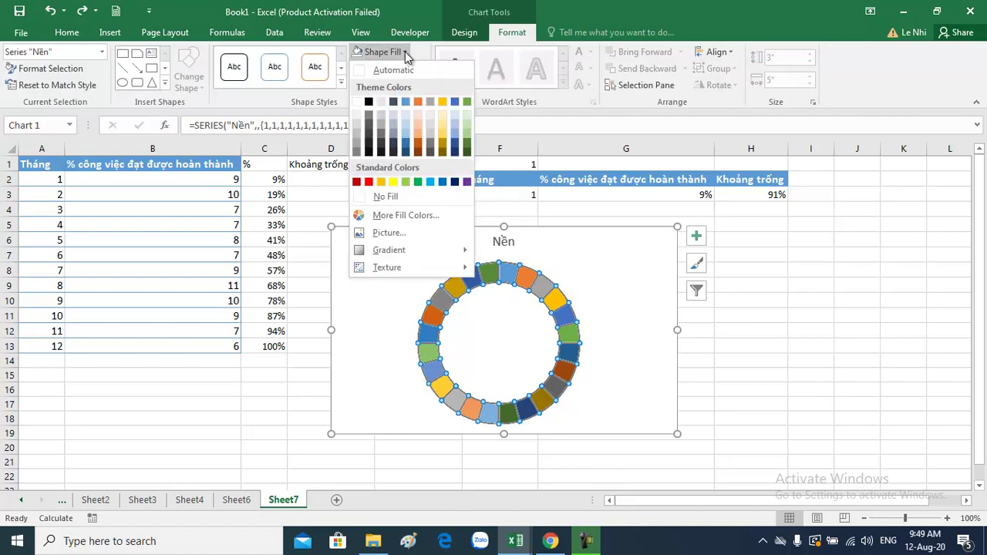
click(454, 182)
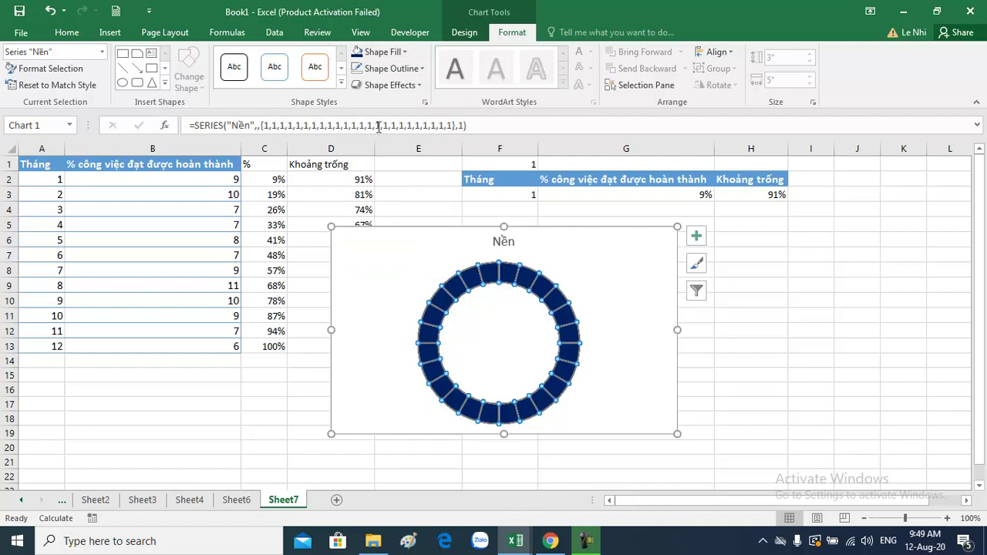
click(424, 70)
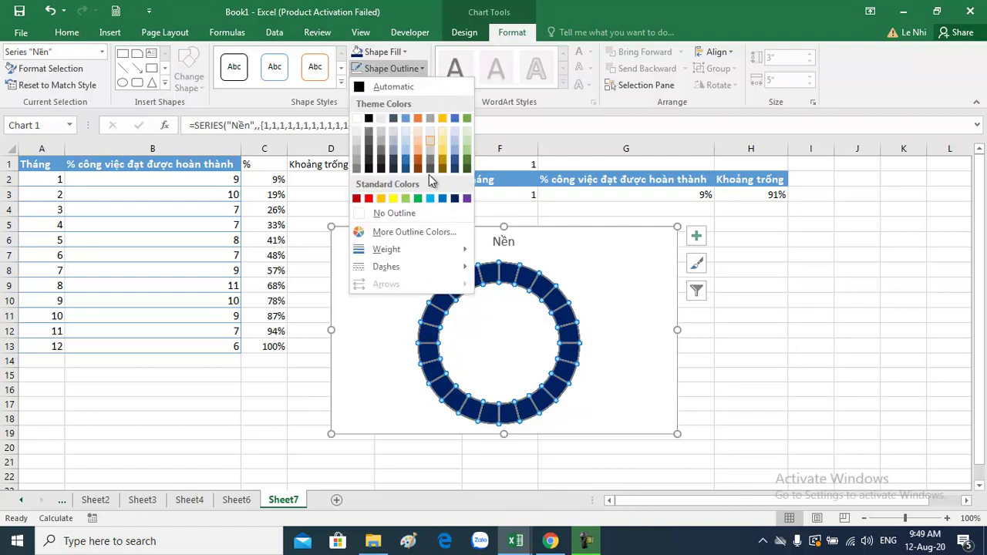
mouse_move(386, 249)
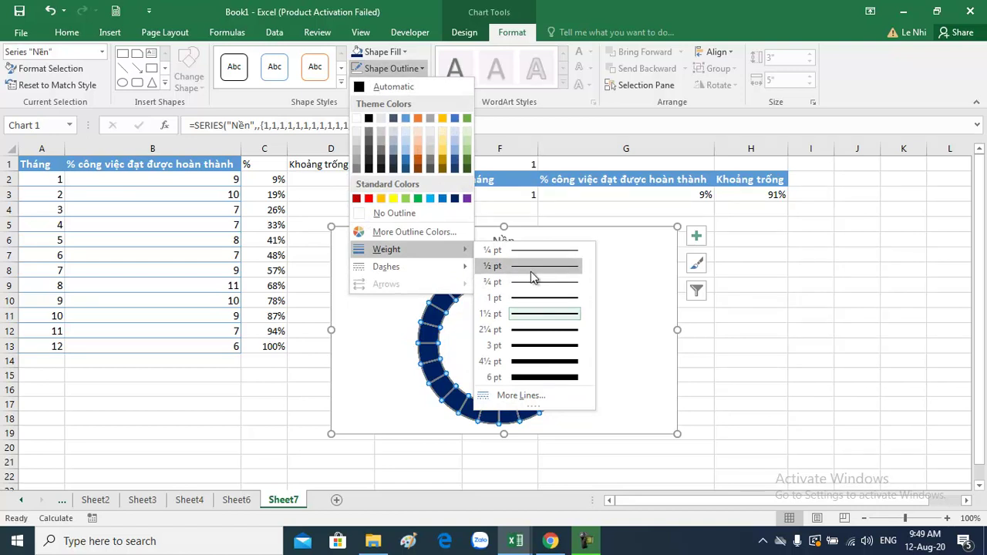
click(530, 271)
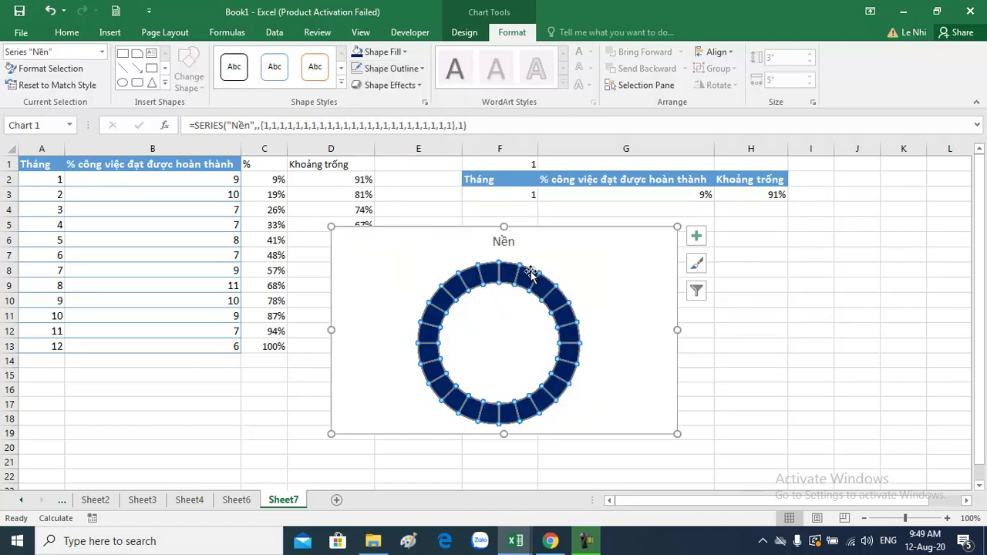
click(212, 301)
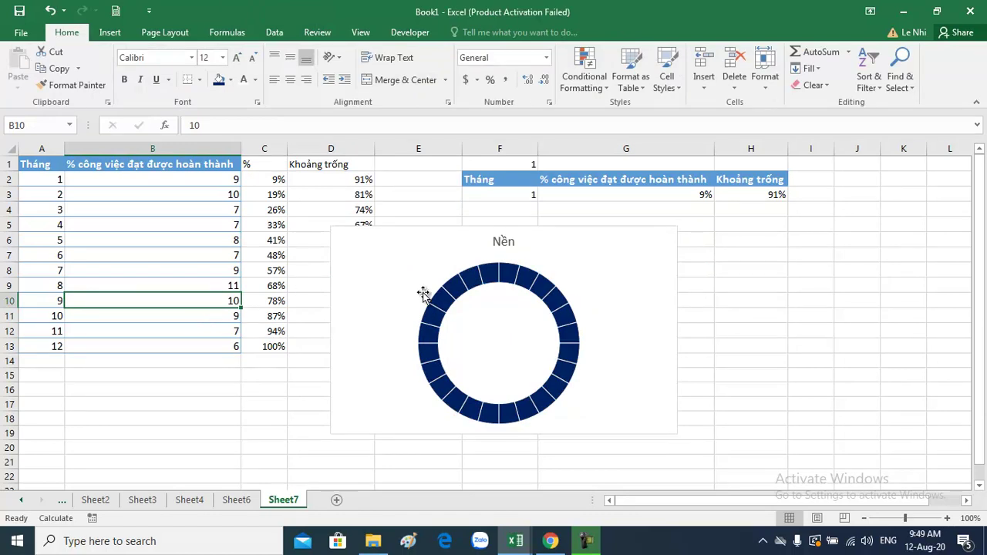
click(447, 303)
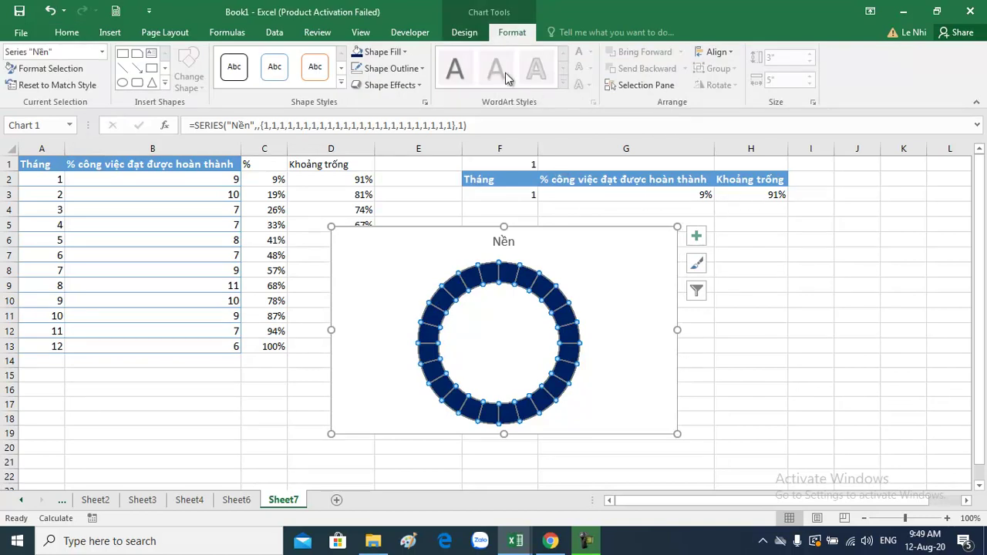
click(471, 34)
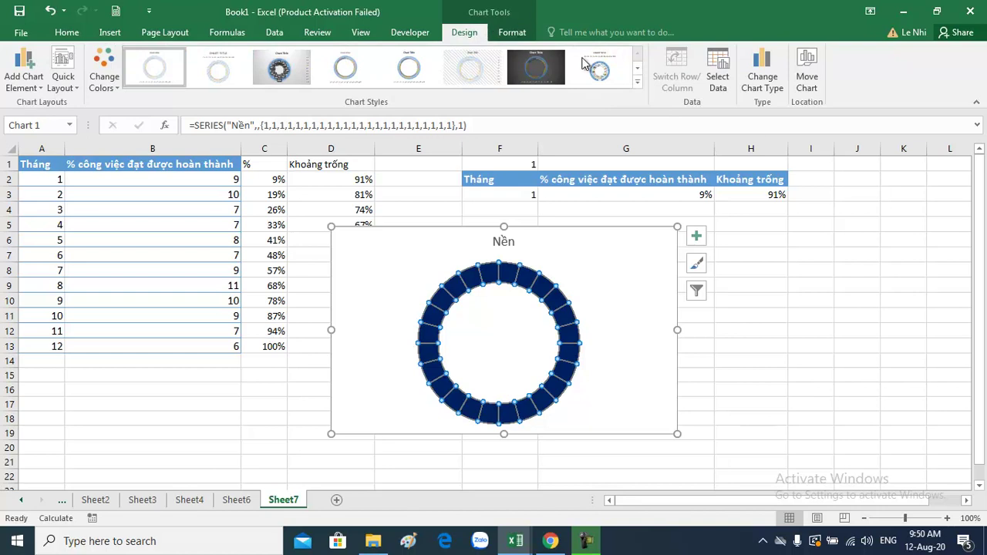
Add a chart series named from G2 with values G3:H3 (9% and 91%)
click(719, 65)
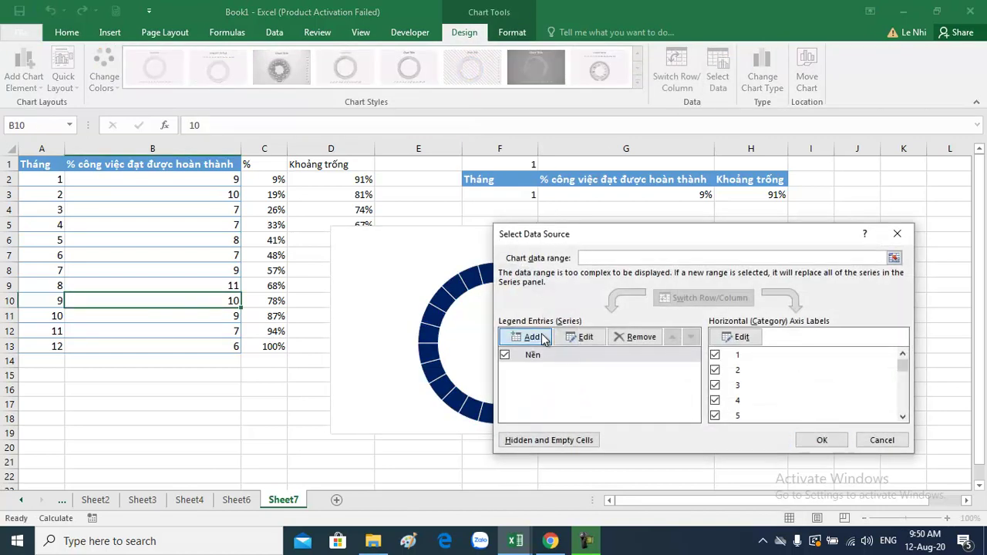
click(544, 341)
click(574, 180)
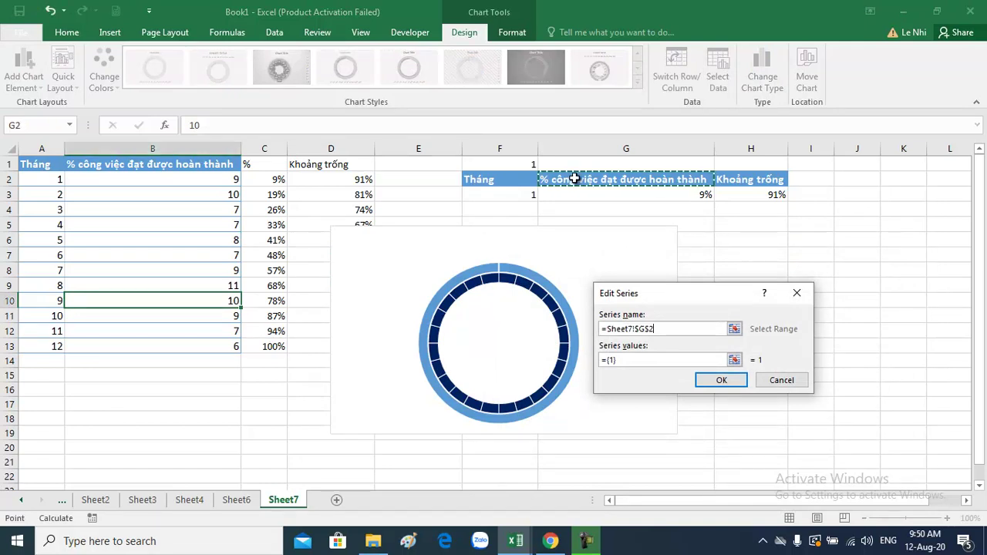
key(Tab)
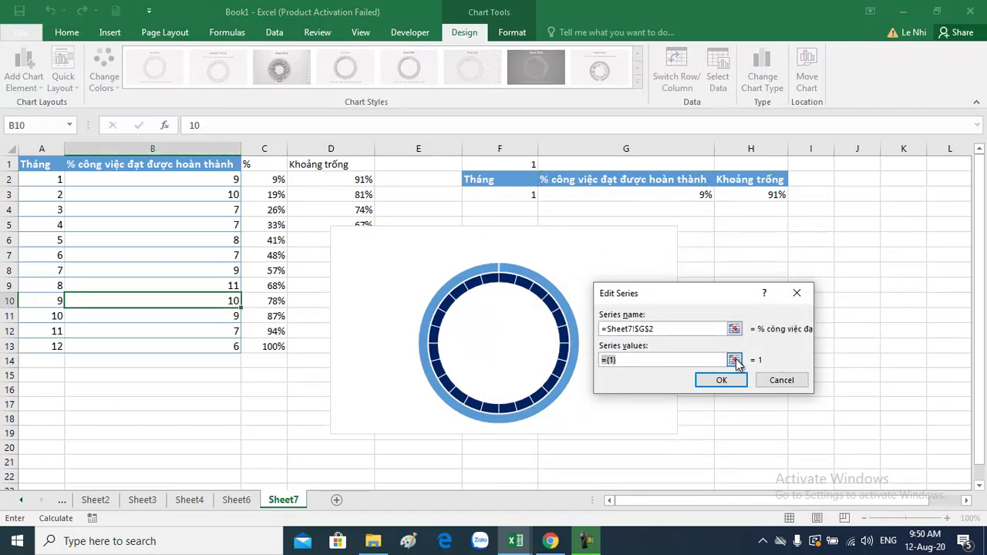
drag(679, 194, 741, 196)
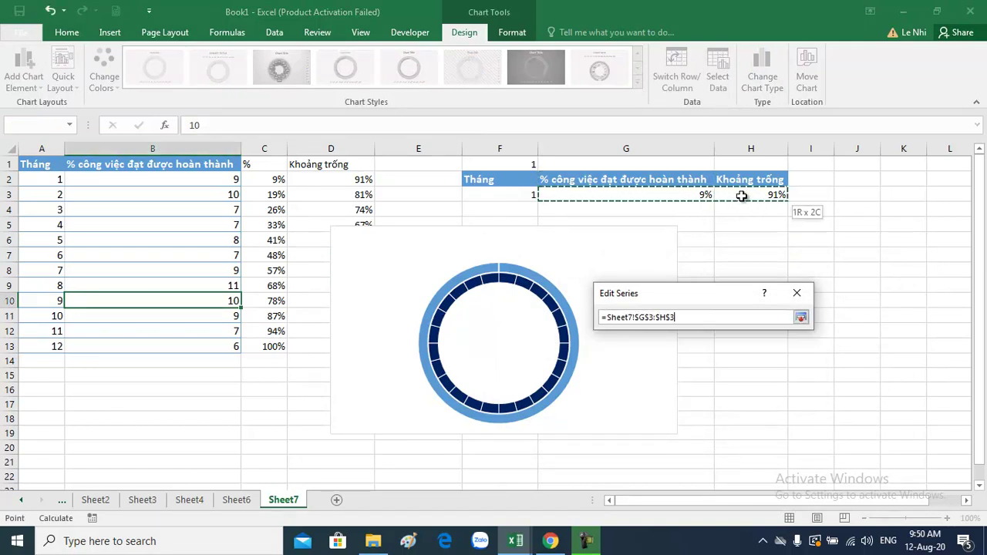
click(725, 380)
click(813, 441)
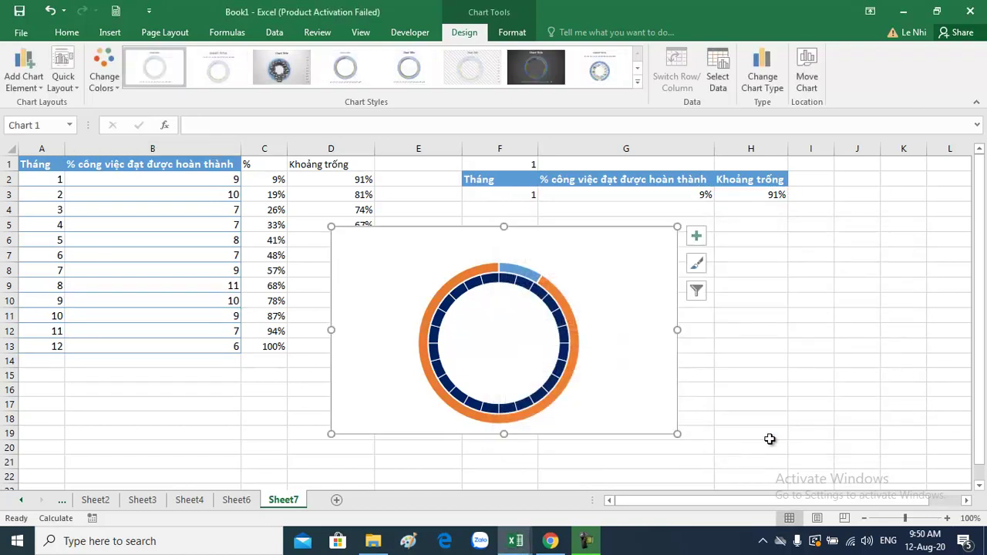
click(192, 403)
Use a Combo chart type to plot the completion series on the secondary axis
click(438, 299)
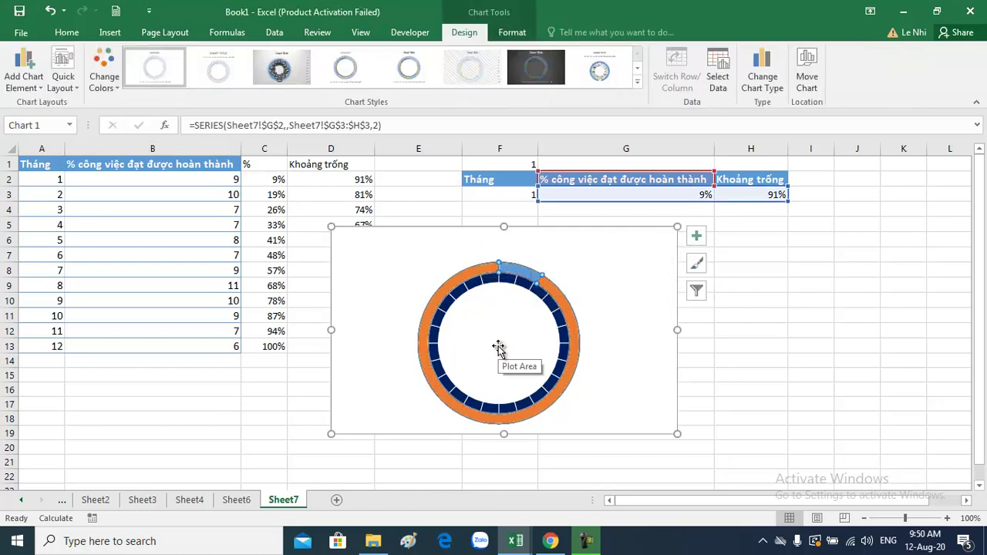
click(238, 409)
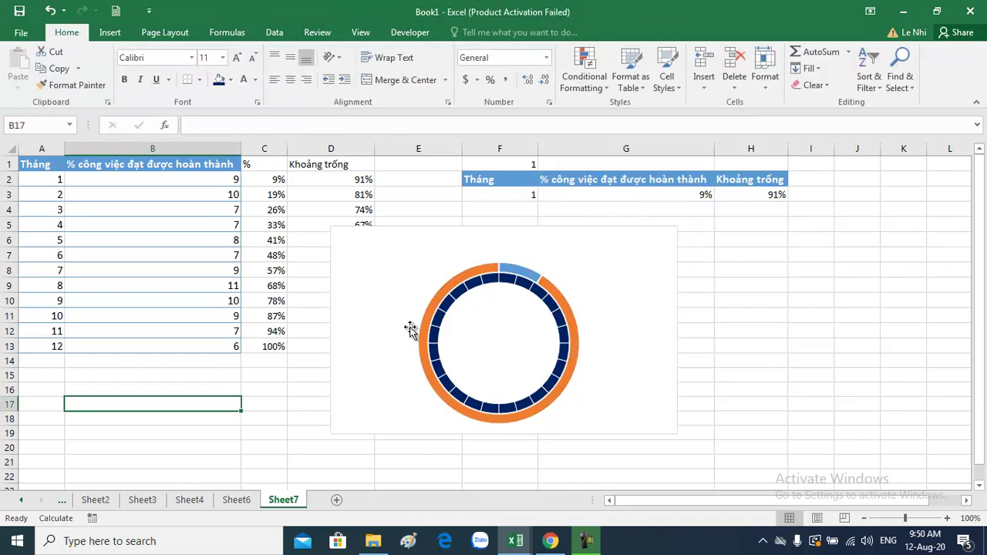
click(425, 322)
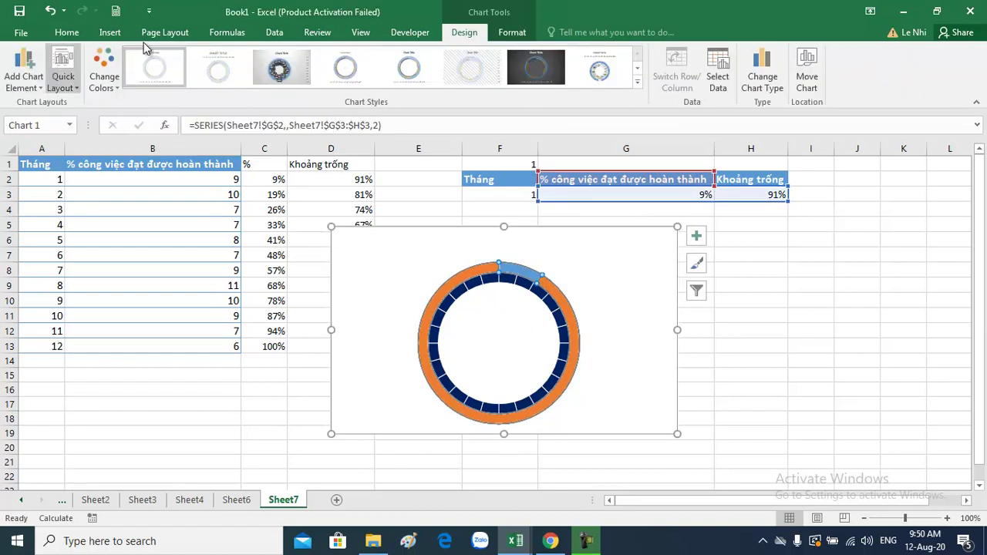
click(761, 69)
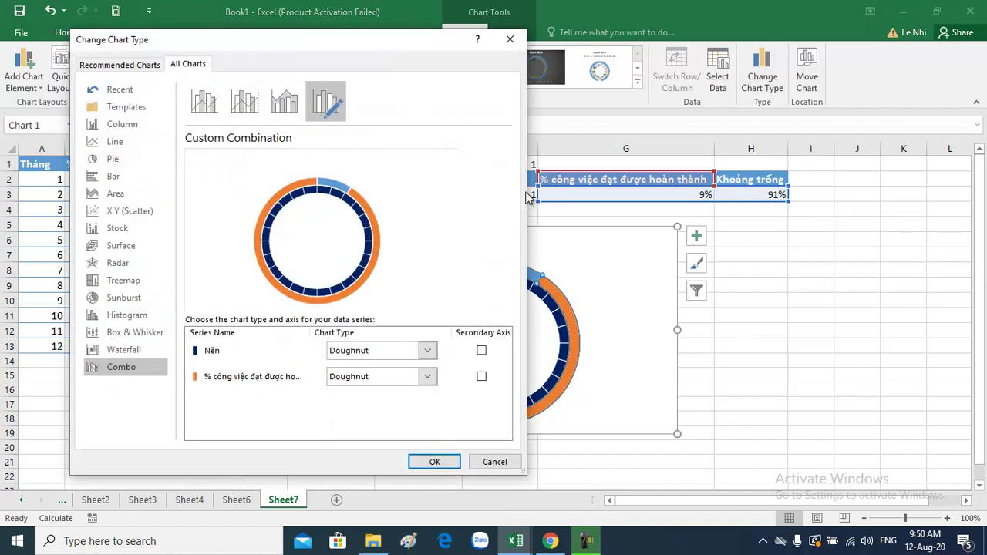
click(221, 386)
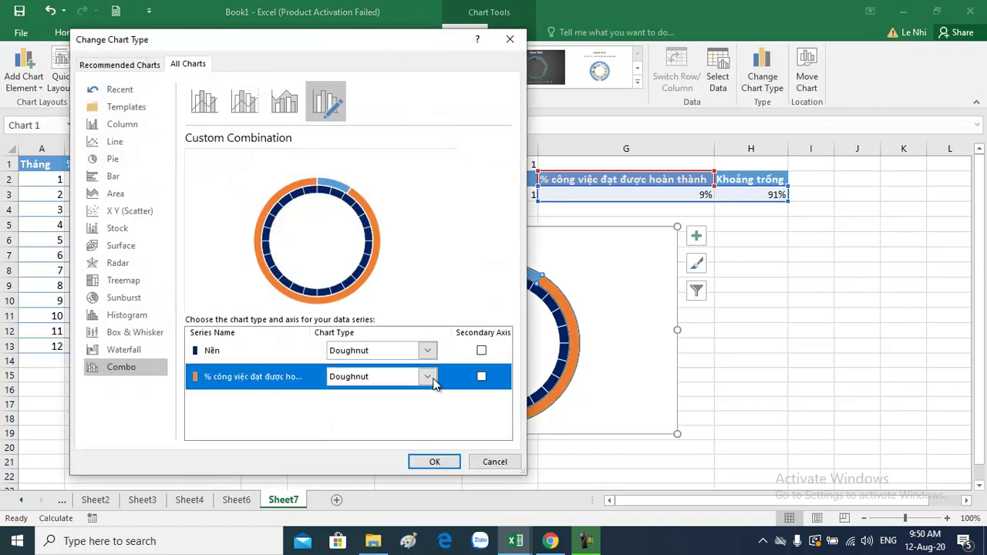
click(428, 376)
click(429, 375)
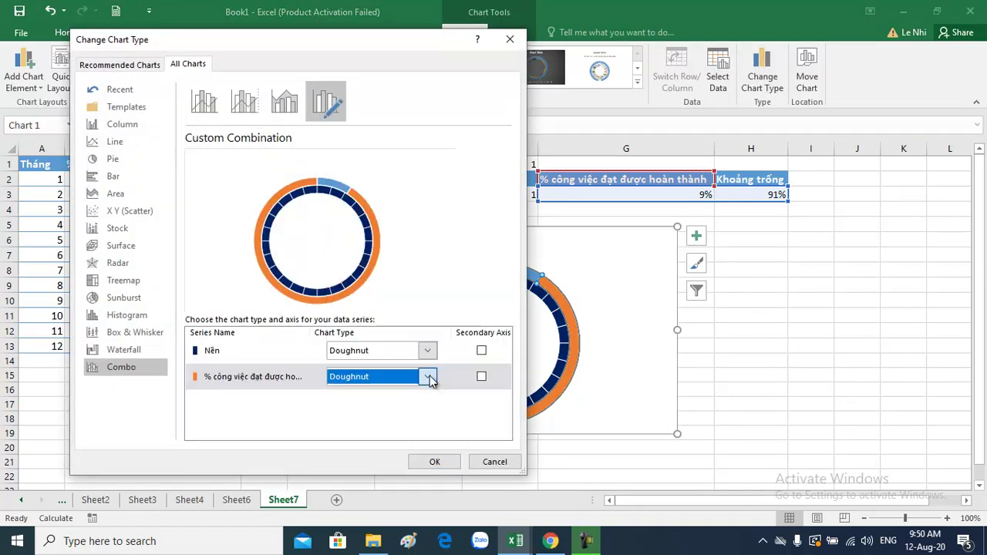
click(481, 377)
click(441, 462)
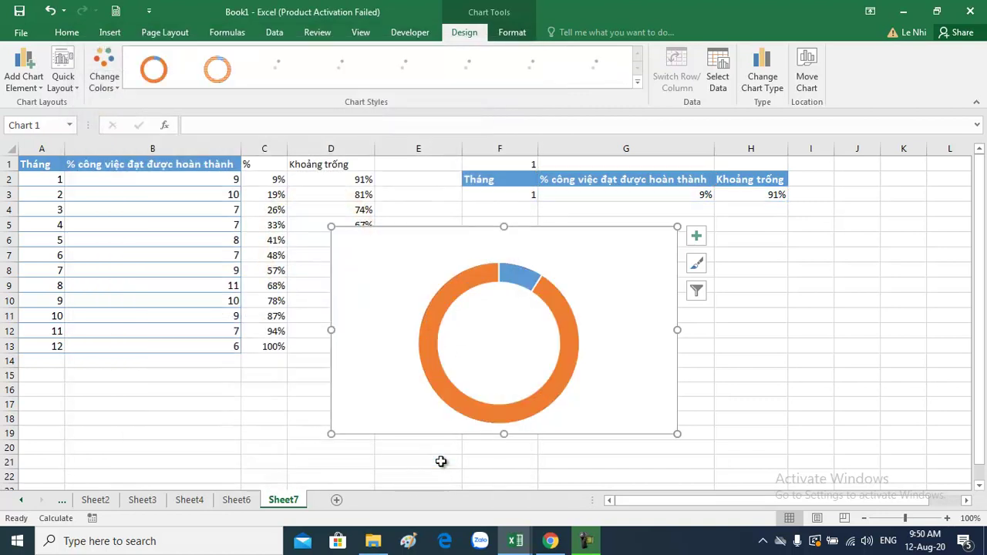
Colour the 9% slice of the donut dark navy
click(178, 389)
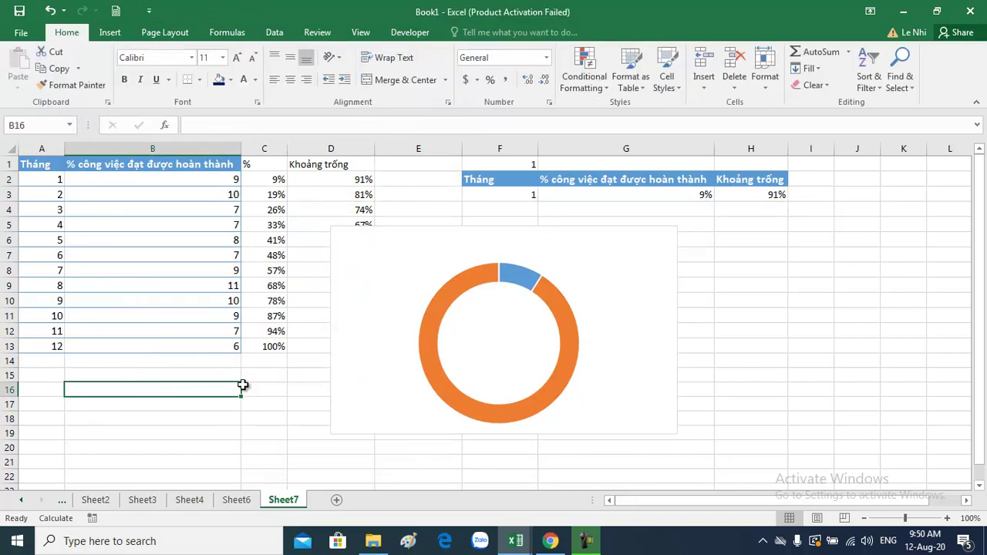
click(477, 281)
click(513, 276)
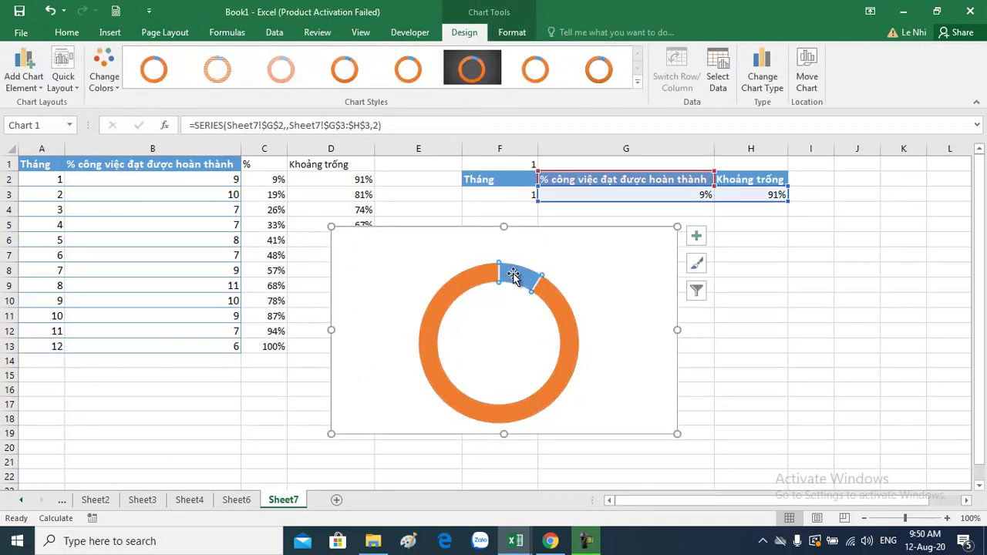
click(515, 34)
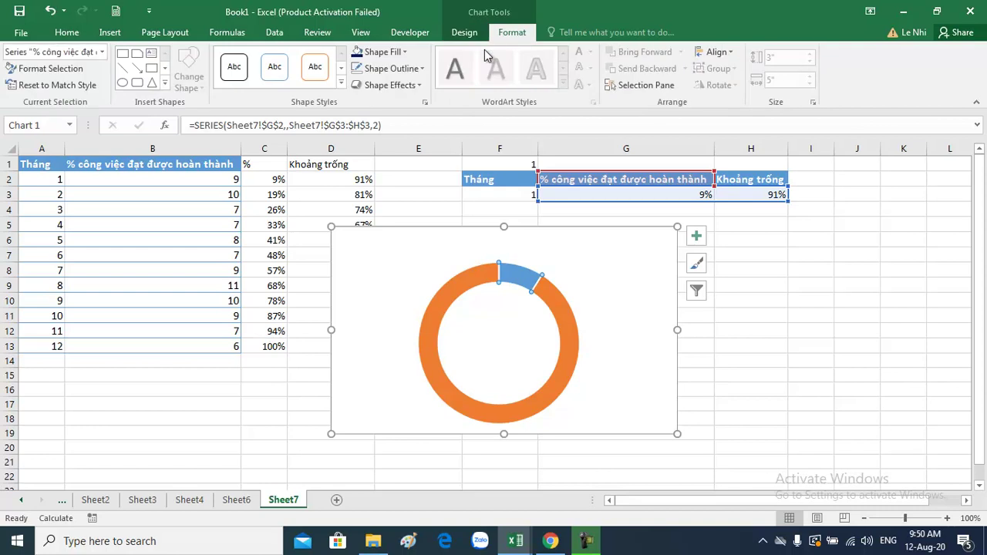
click(404, 52)
click(372, 194)
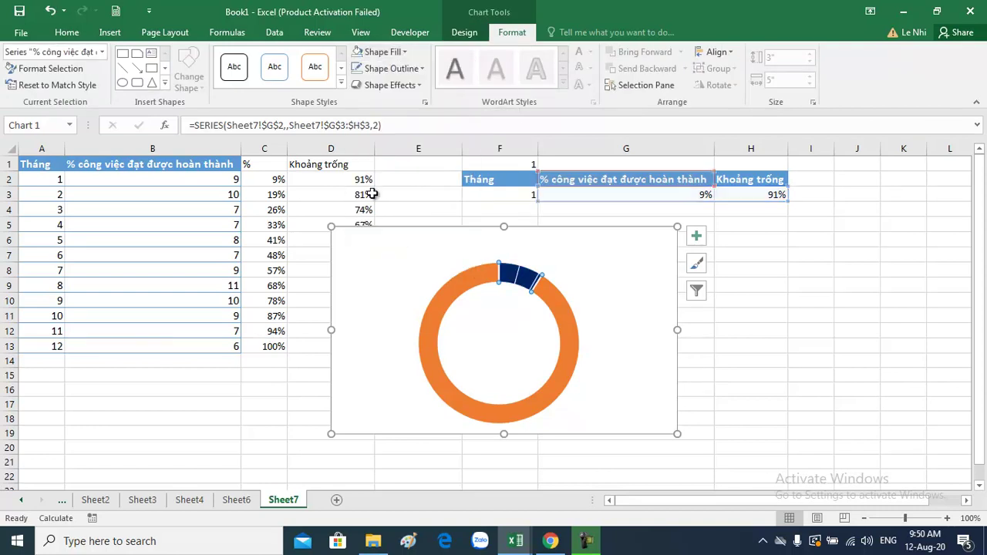
Fill the whole completion series light blue and remove its outline
click(255, 376)
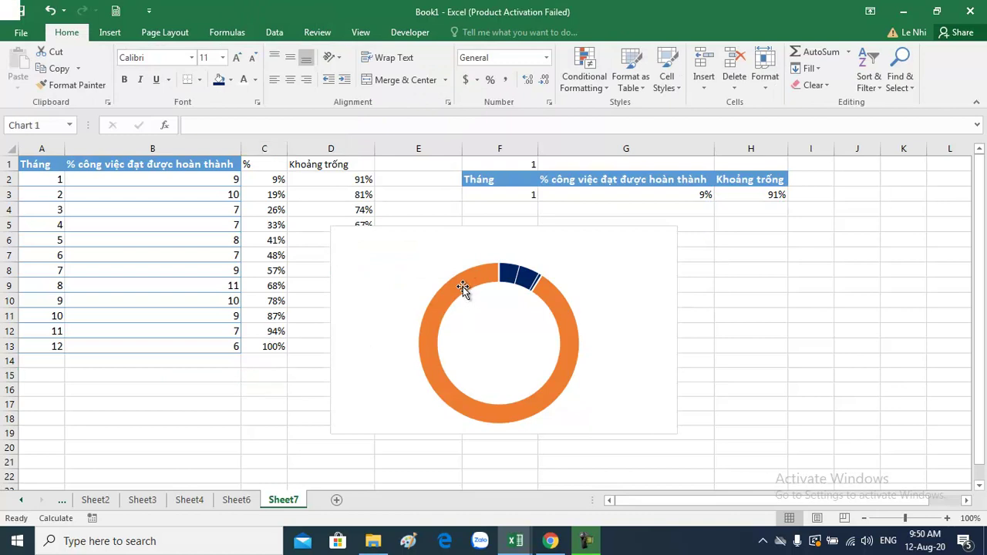
click(462, 287)
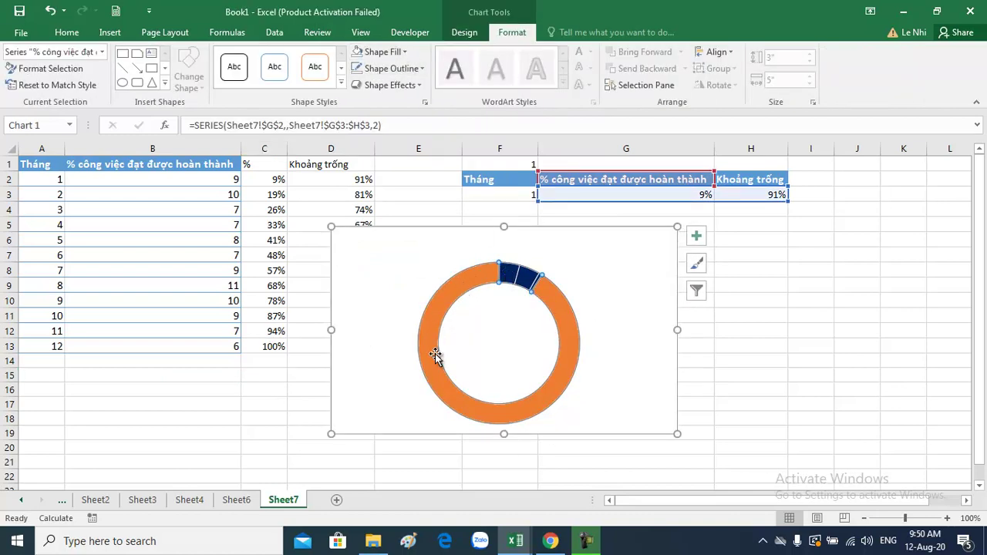
click(404, 52)
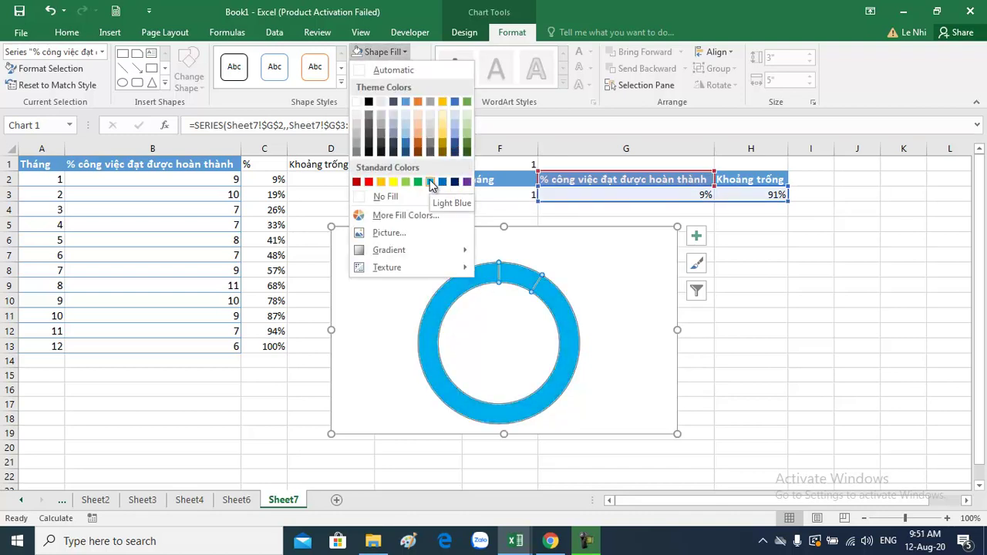
click(430, 182)
click(379, 73)
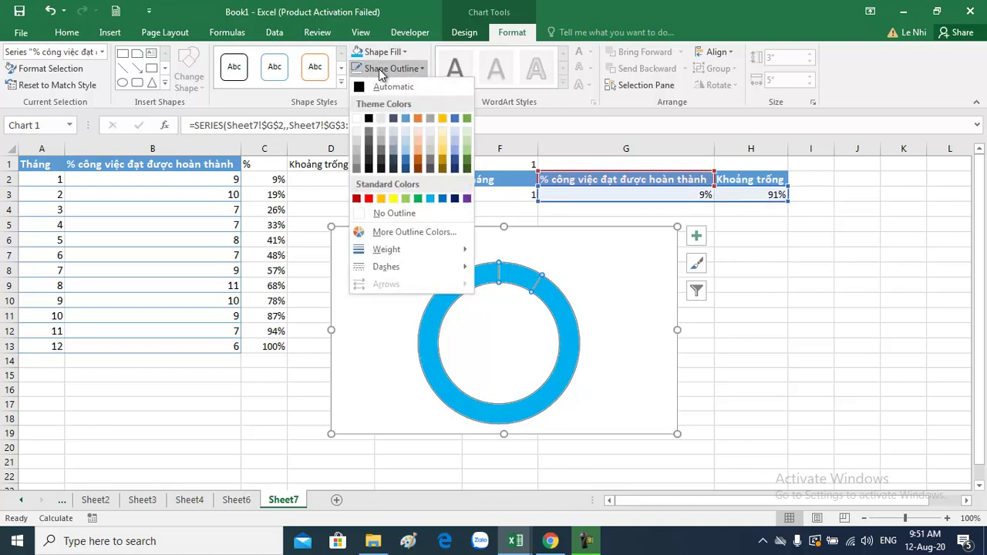
click(394, 213)
click(238, 346)
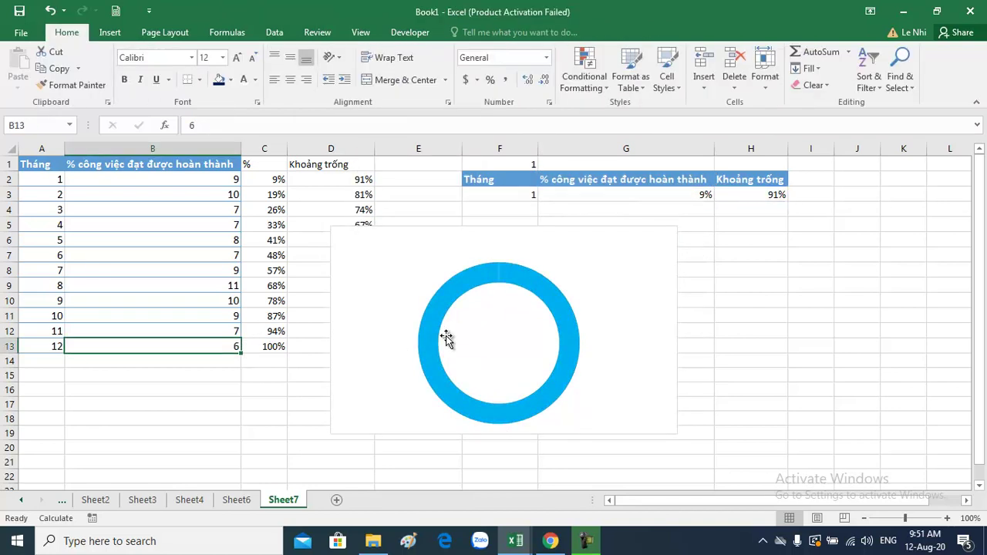
click(512, 279)
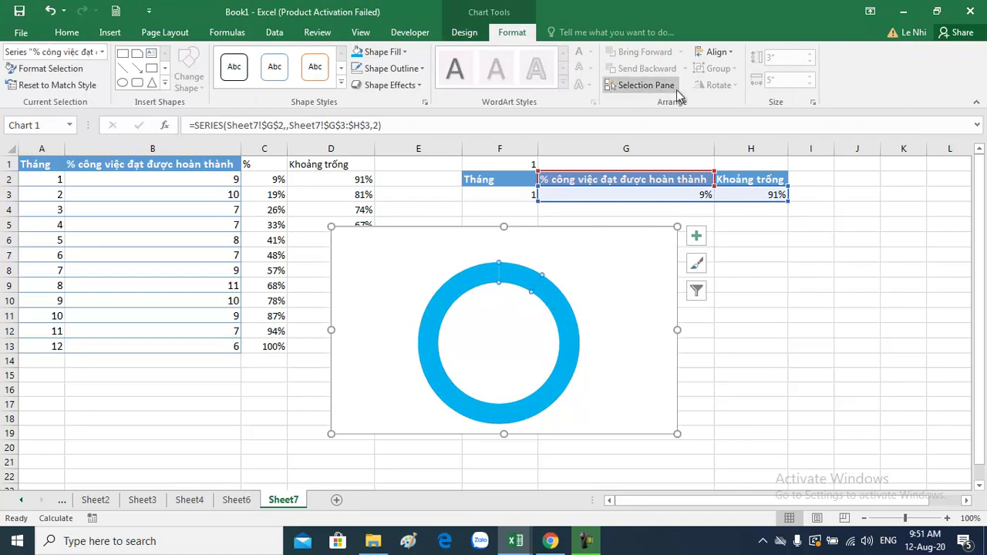
Set the 91% remainder point's transparency to 40% in the Format pane's Fill & Line settings
click(46, 69)
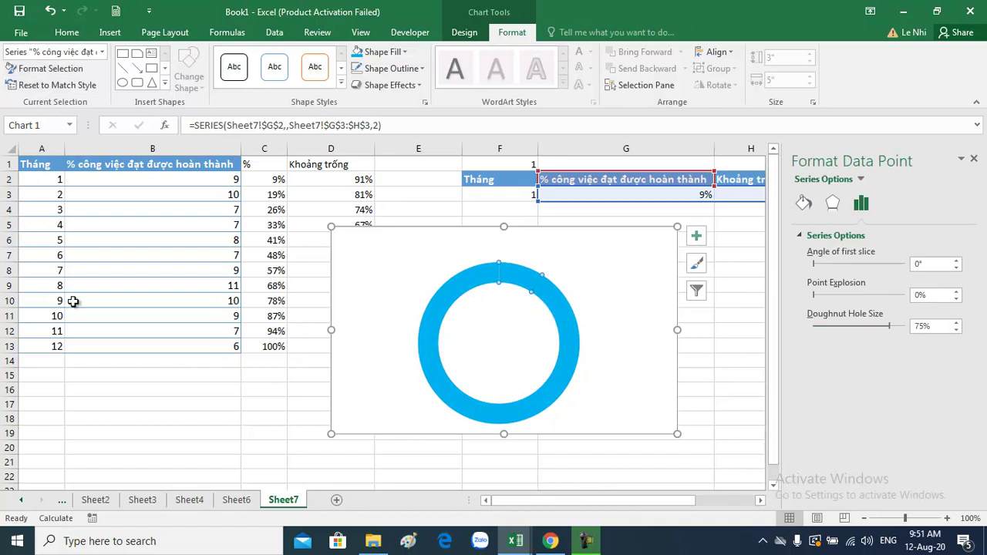
click(101, 53)
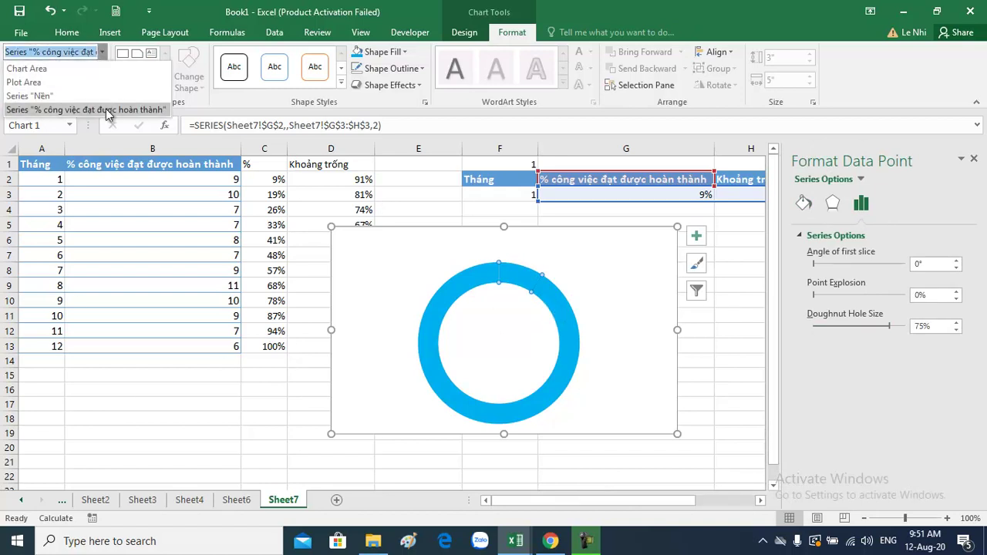
click(476, 347)
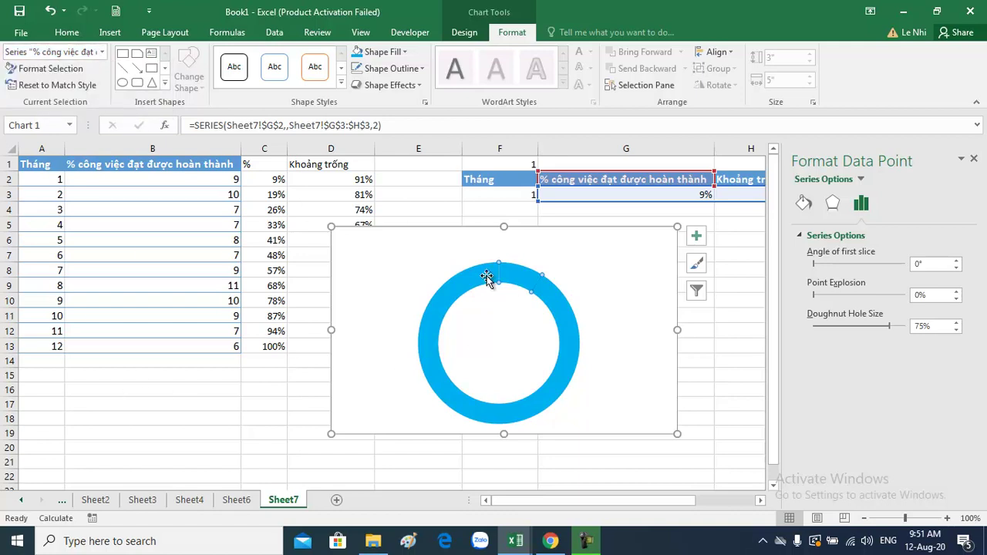
click(202, 375)
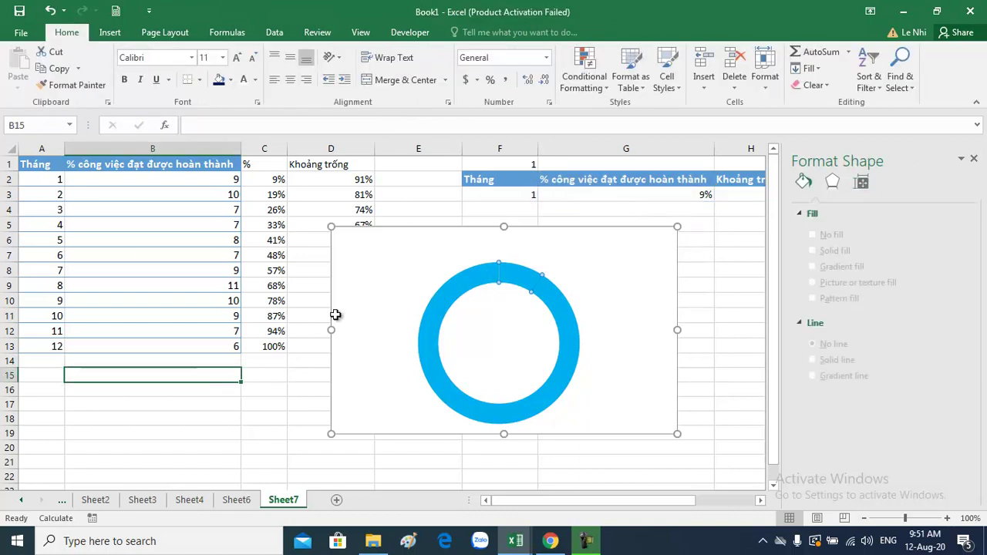
click(454, 300)
click(454, 300)
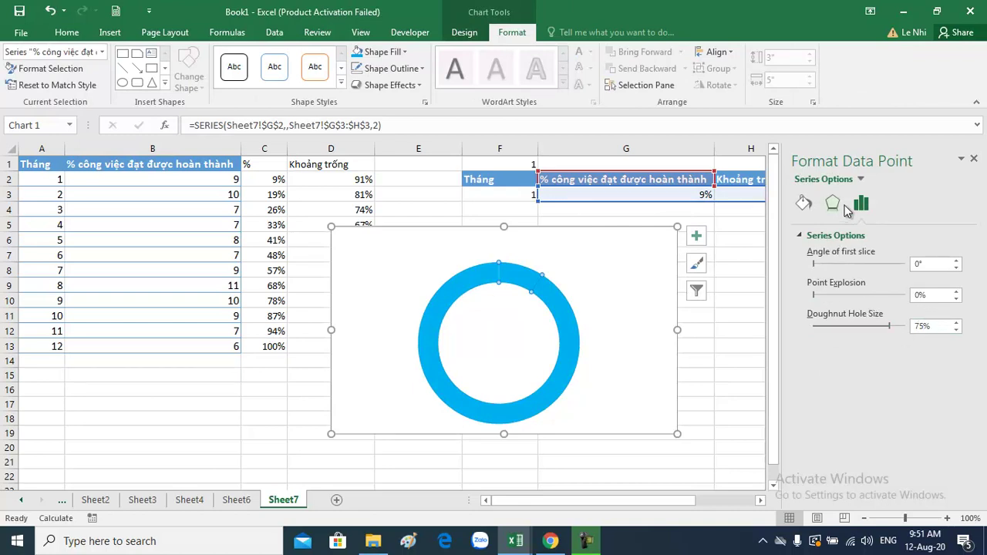
click(803, 203)
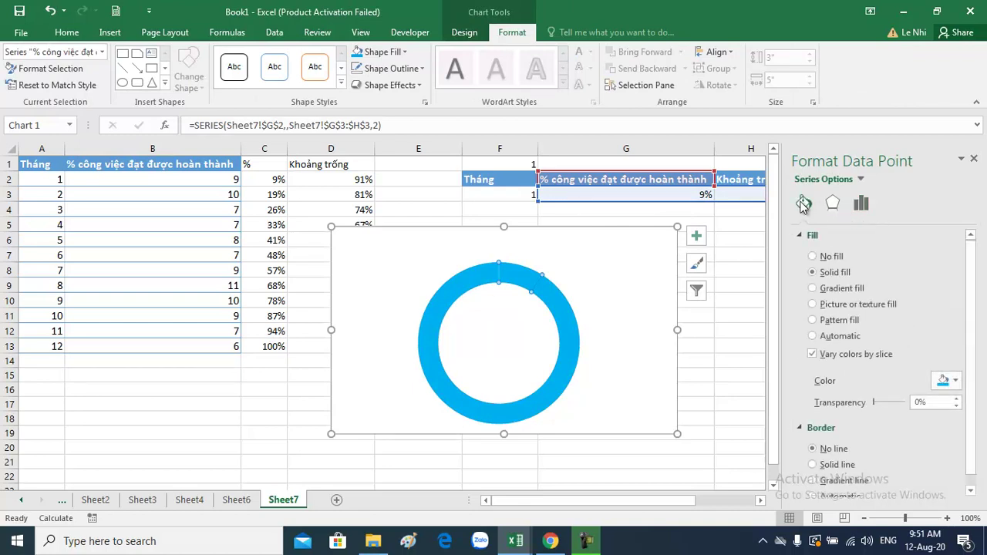
drag(876, 402, 886, 403)
click(882, 404)
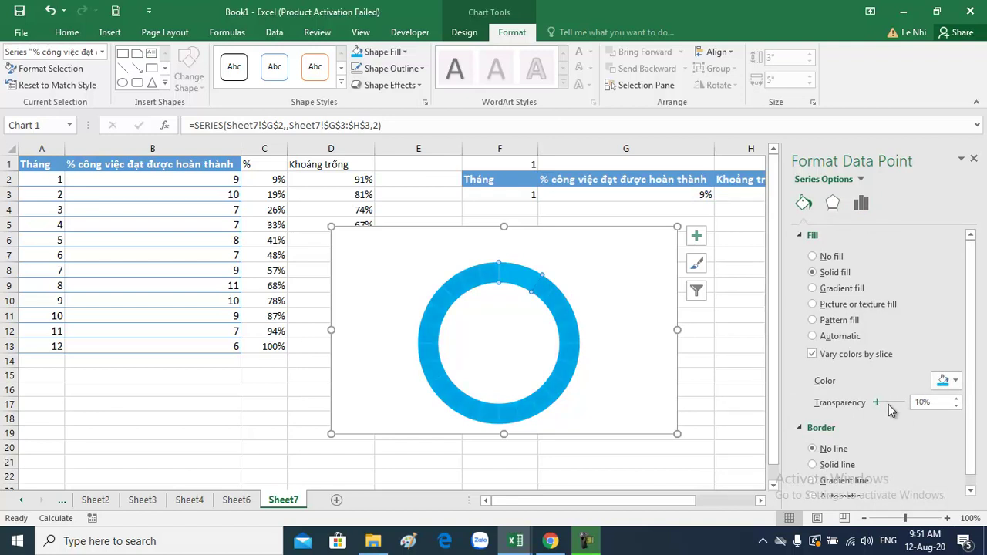
drag(881, 402, 887, 403)
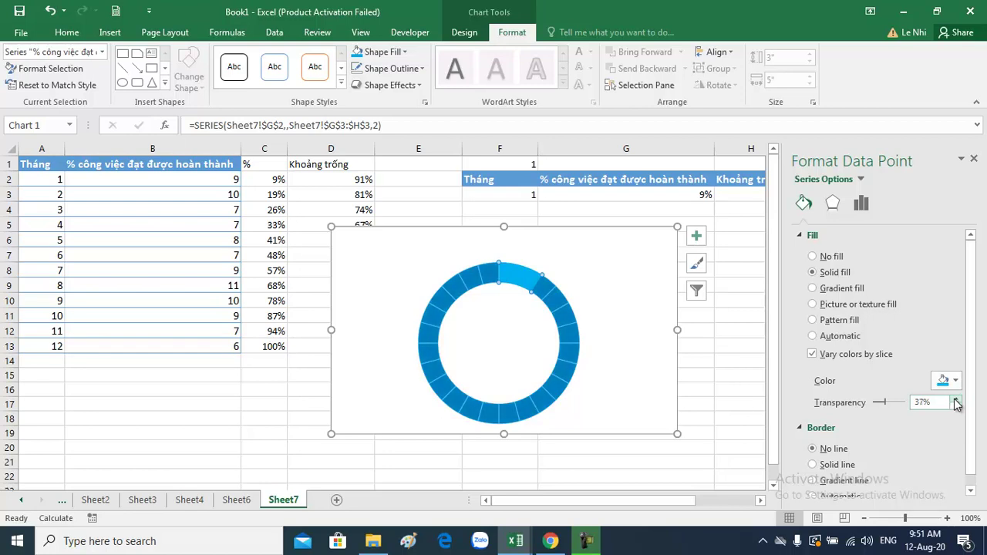
click(265, 389)
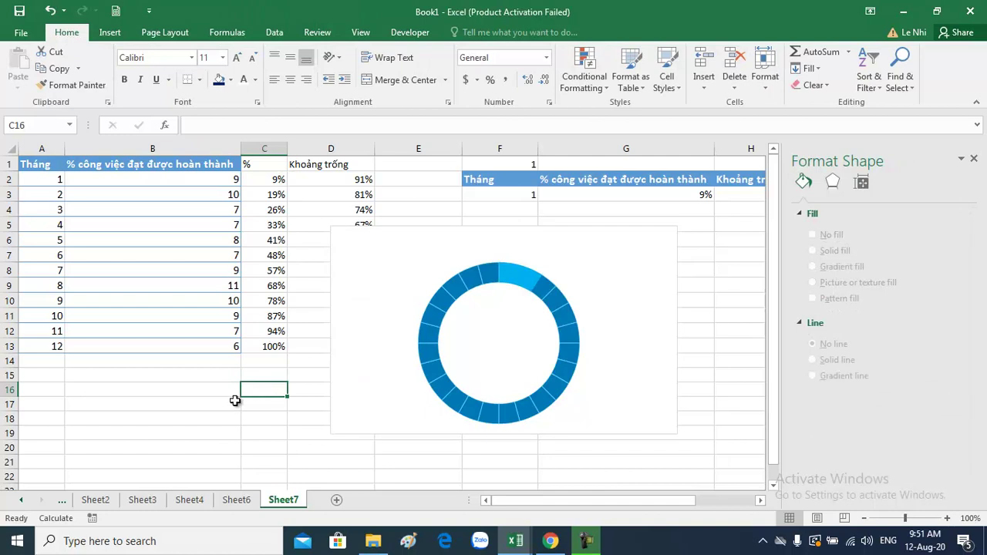
Fill the donut's completion series dark navy
click(518, 280)
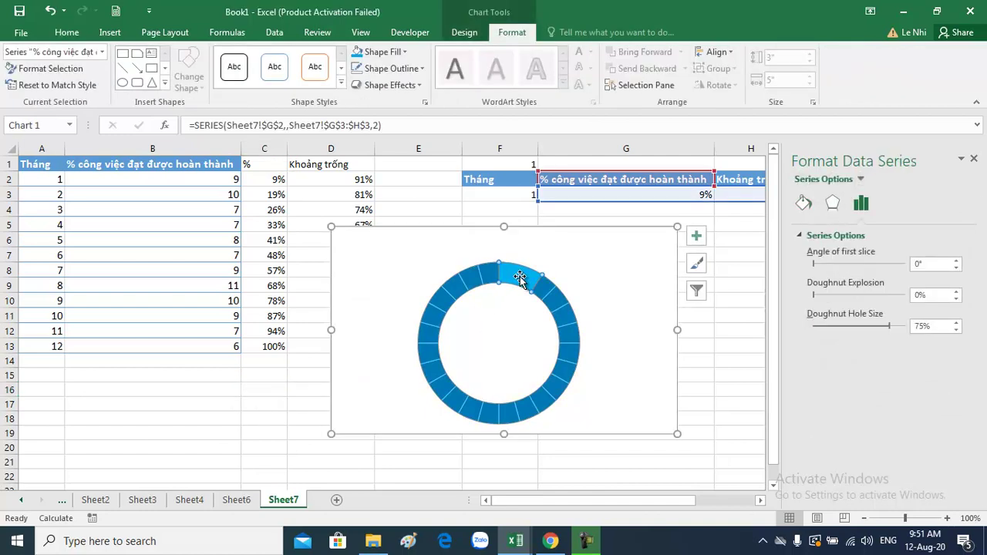
click(404, 51)
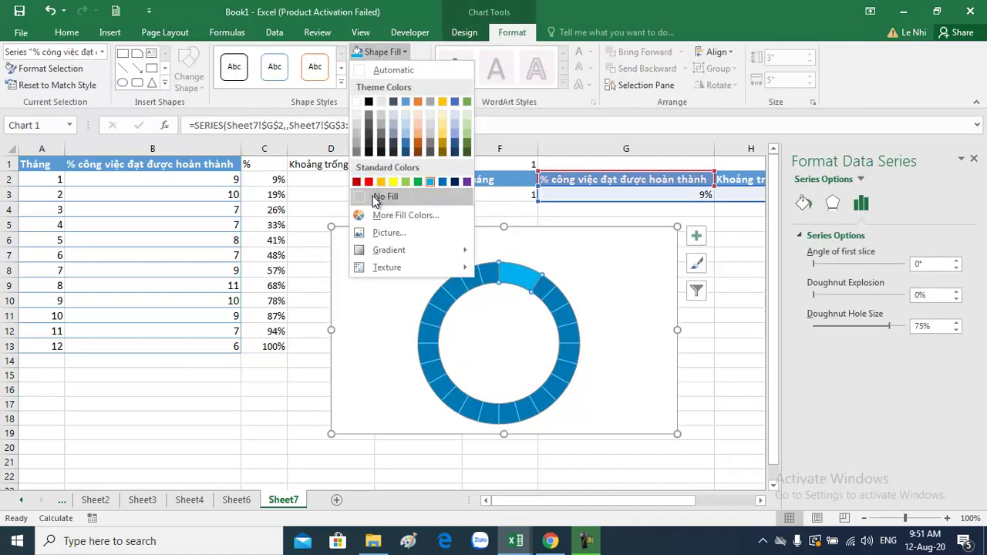
click(455, 181)
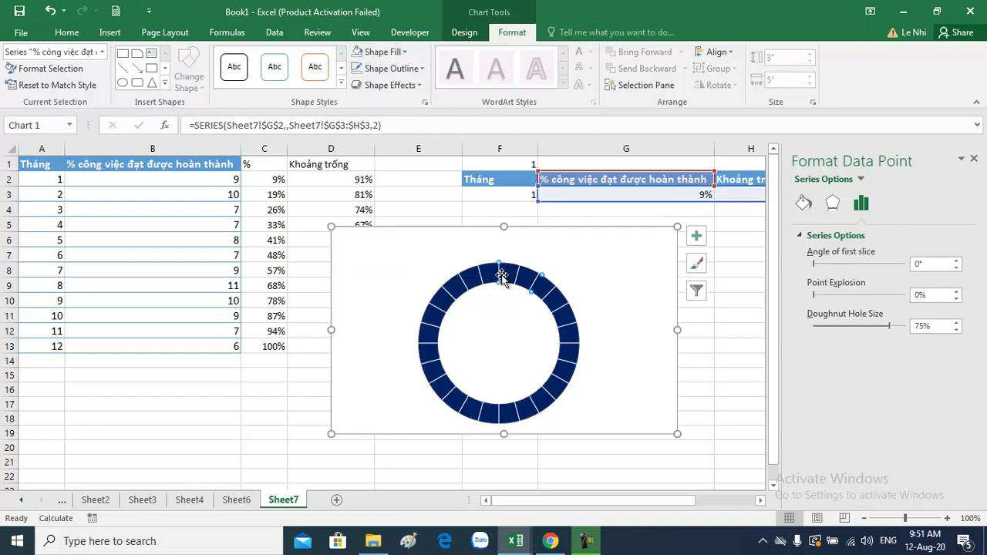
click(402, 51)
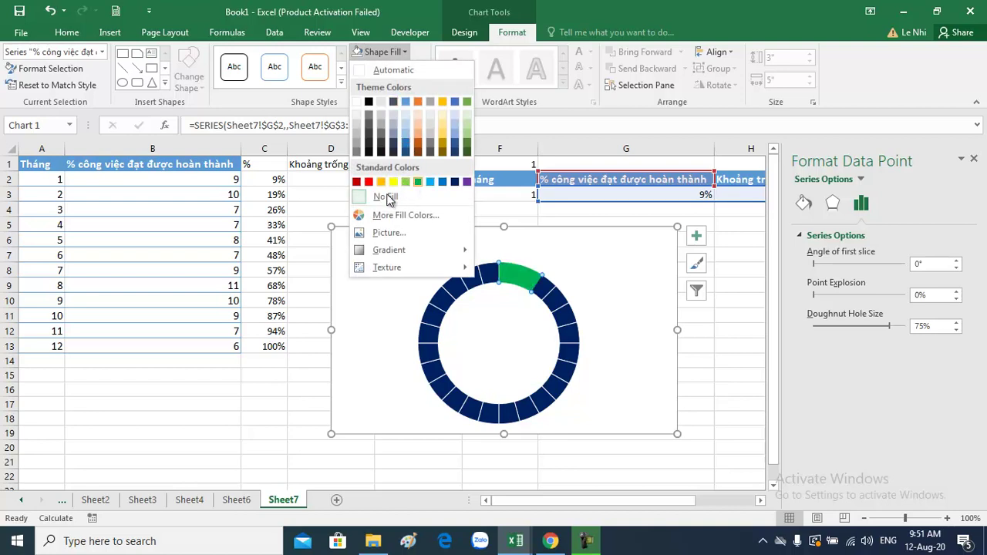
click(378, 198)
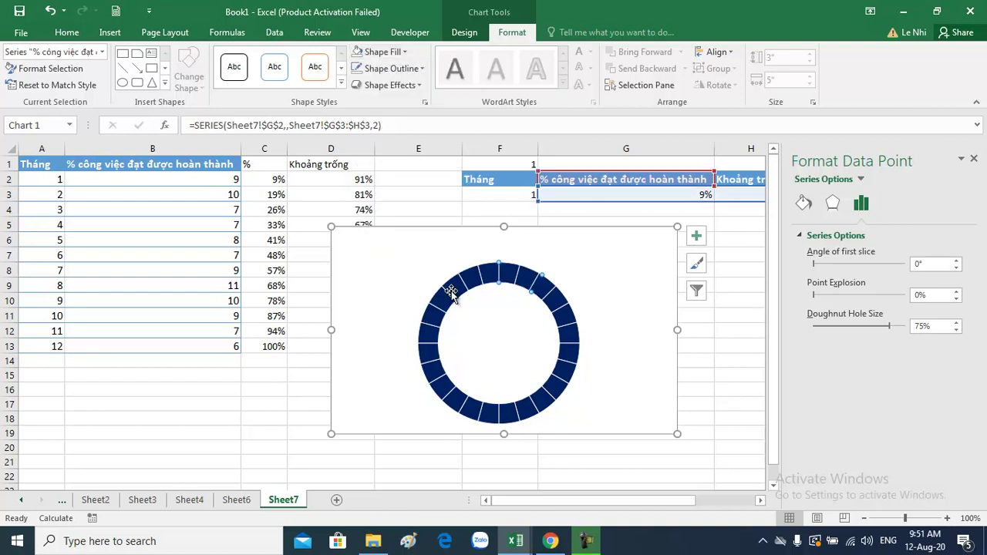
click(105, 360)
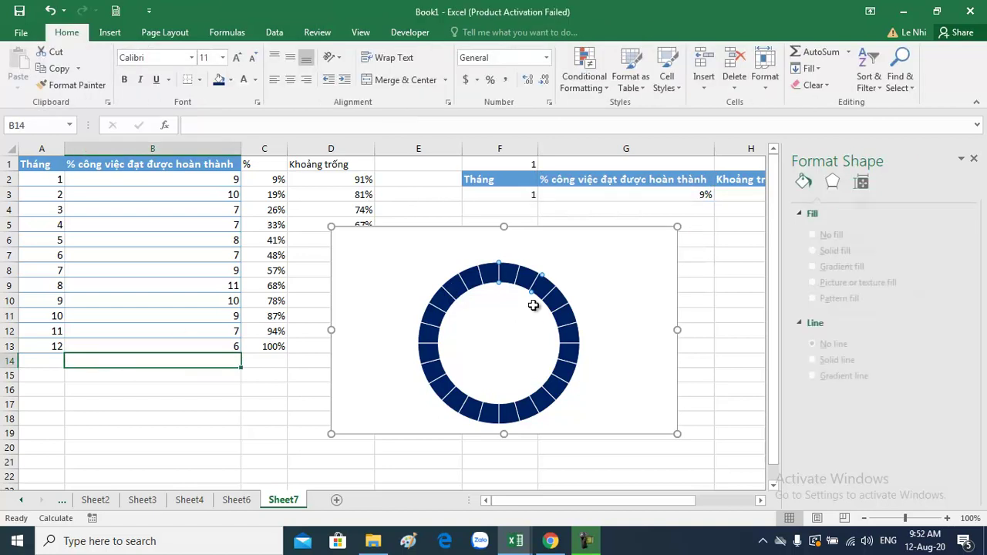
click(483, 275)
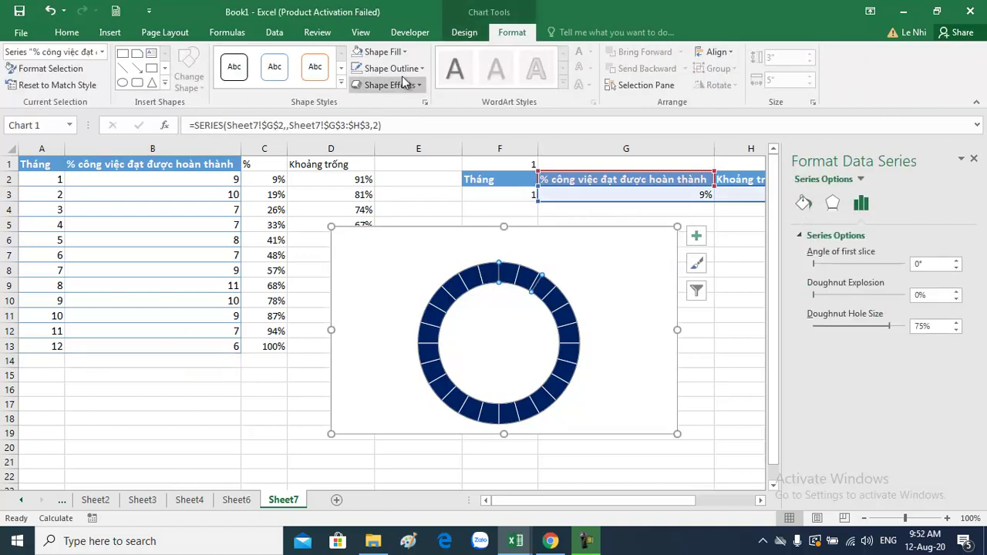
click(401, 52)
click(455, 181)
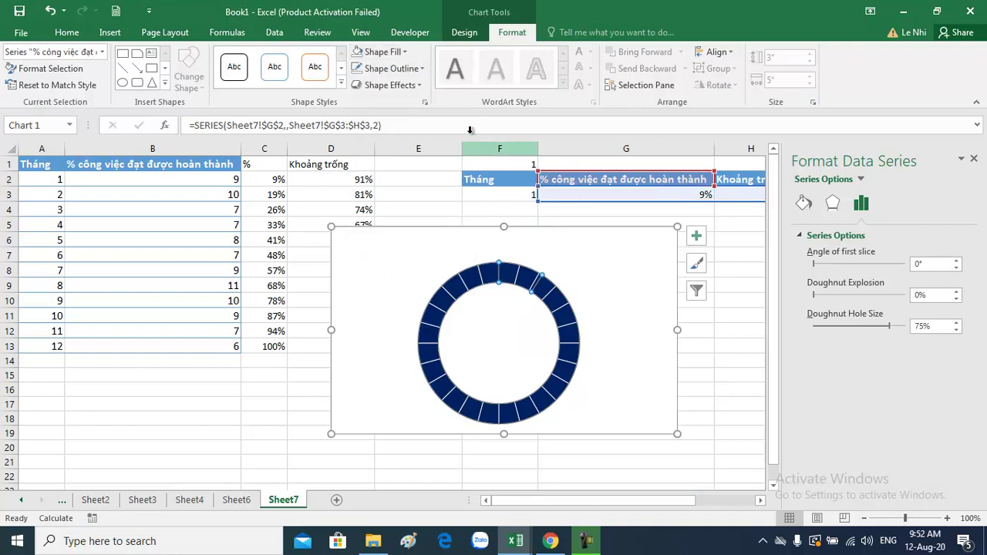
Enter the temporary header 'abc' in cell G2
click(586, 220)
click(592, 183)
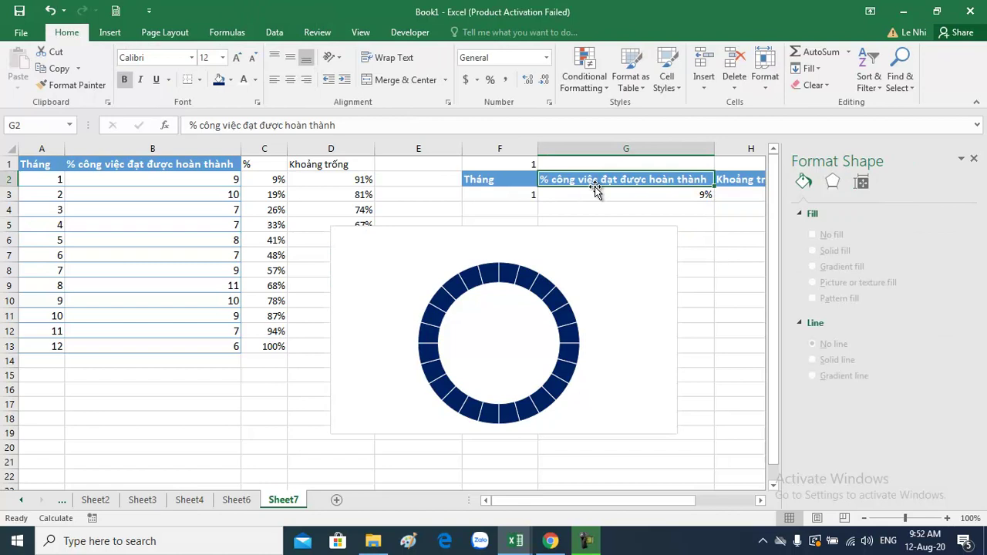
text(abc)
click(416, 194)
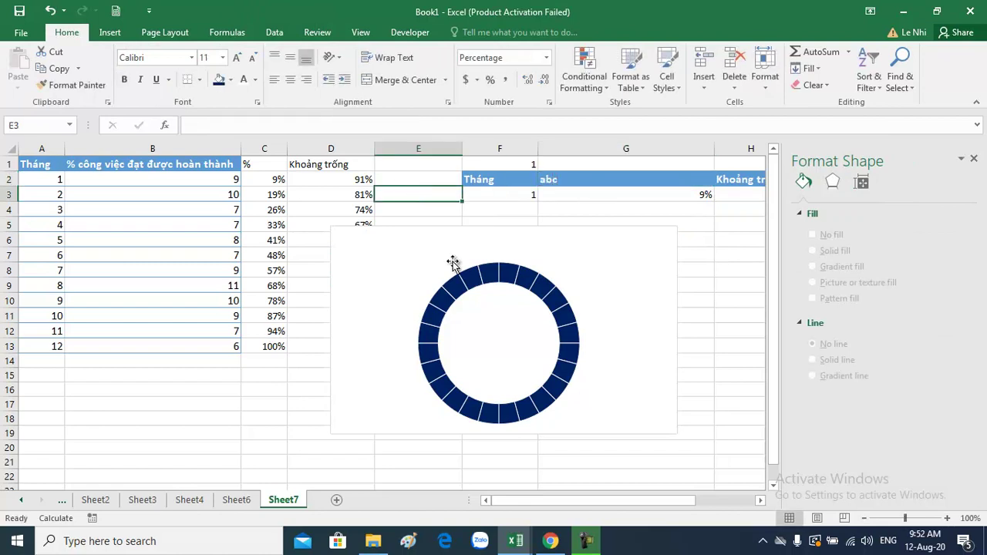
Fill the abc series' remainder point light blue and raise its transparency to 41%
click(504, 265)
click(502, 267)
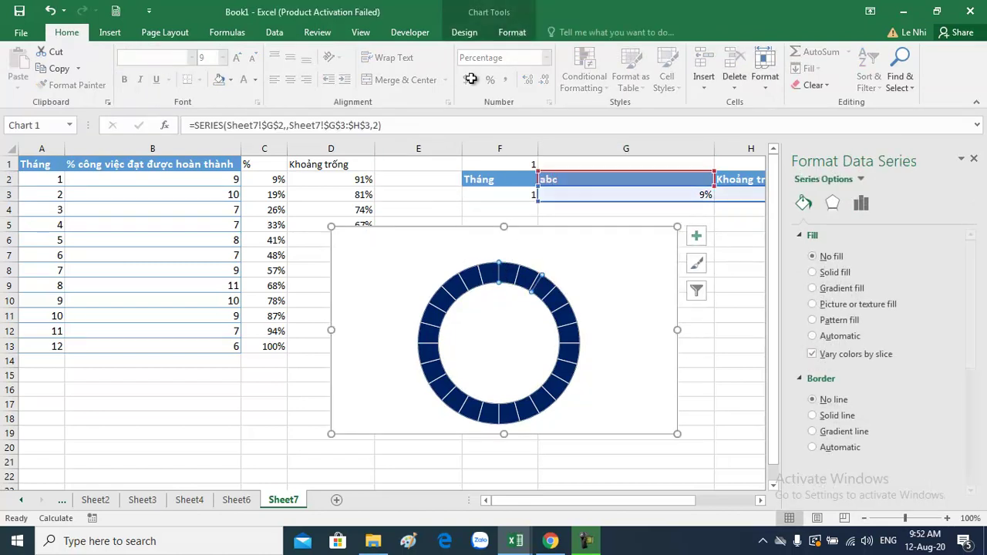
click(512, 32)
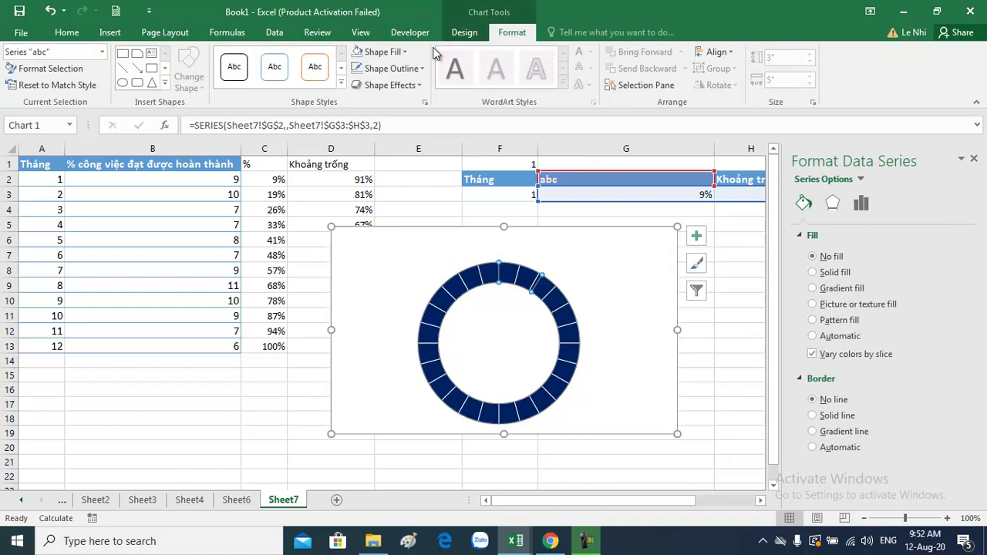
click(103, 52)
click(471, 271)
click(469, 274)
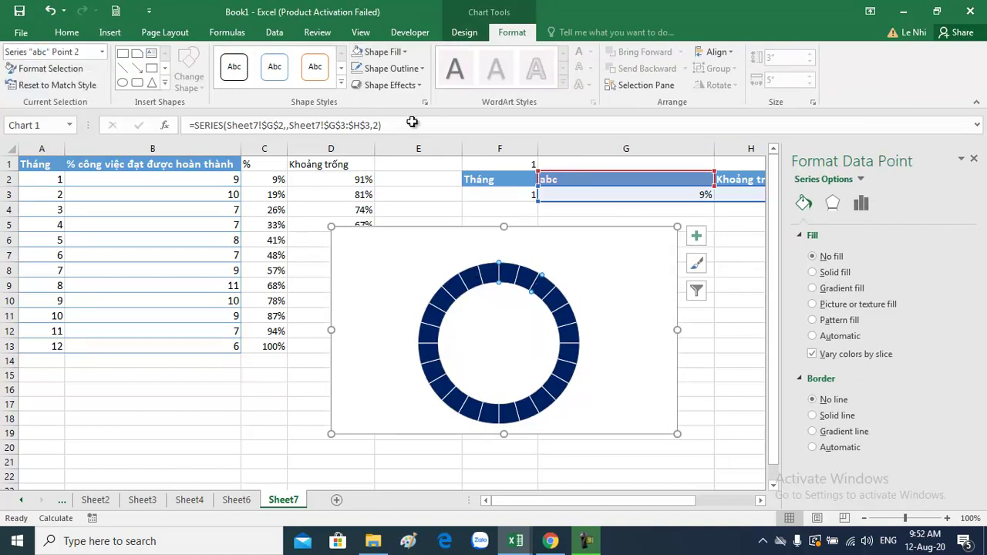
click(410, 51)
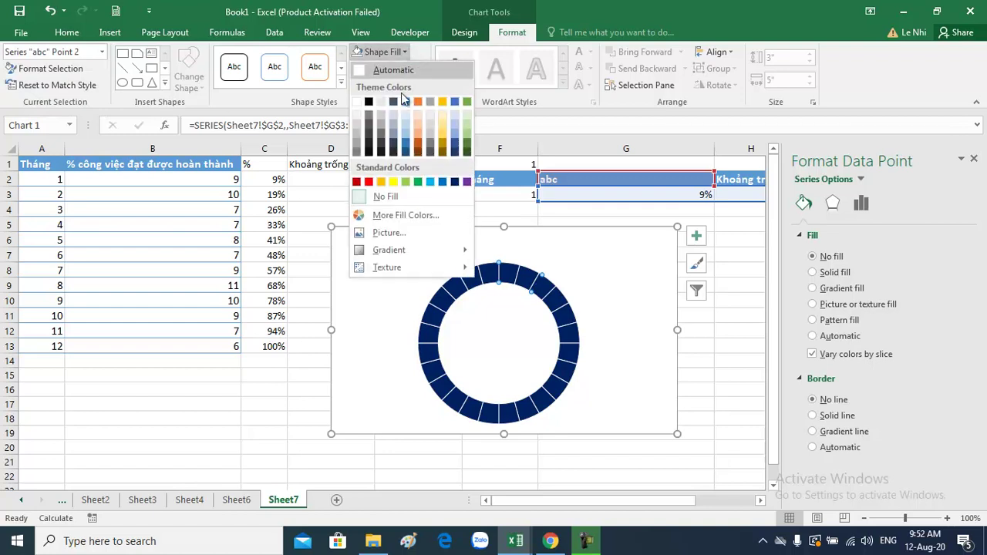
click(432, 182)
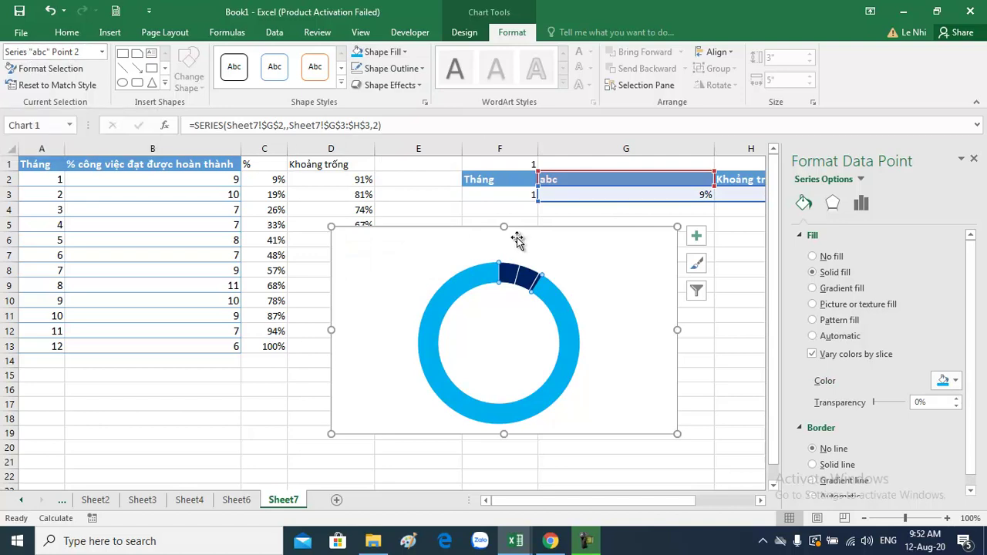
click(958, 398)
click(957, 399)
click(958, 399)
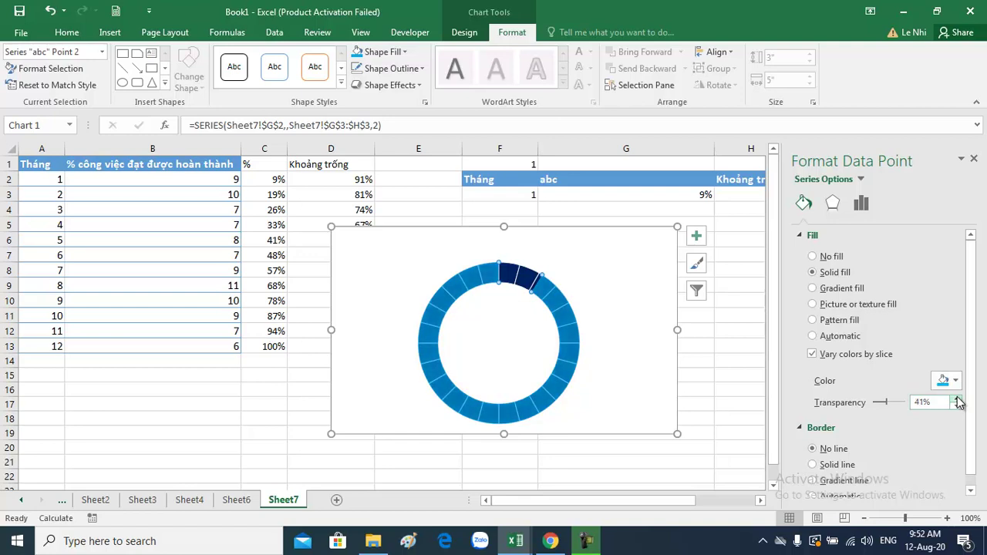
click(721, 360)
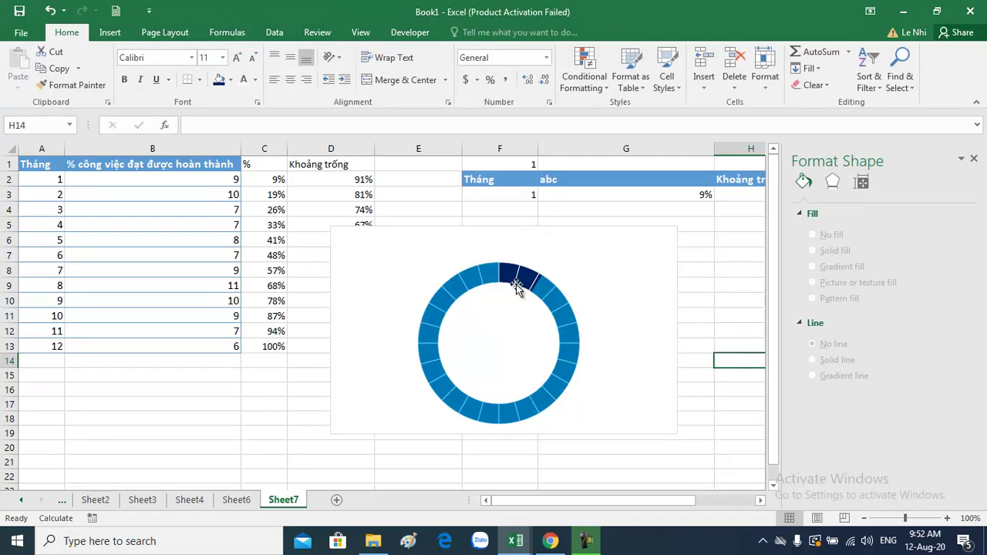
Set the month cell F1 to 2, so the chart shows 19%
click(533, 193)
click(519, 164)
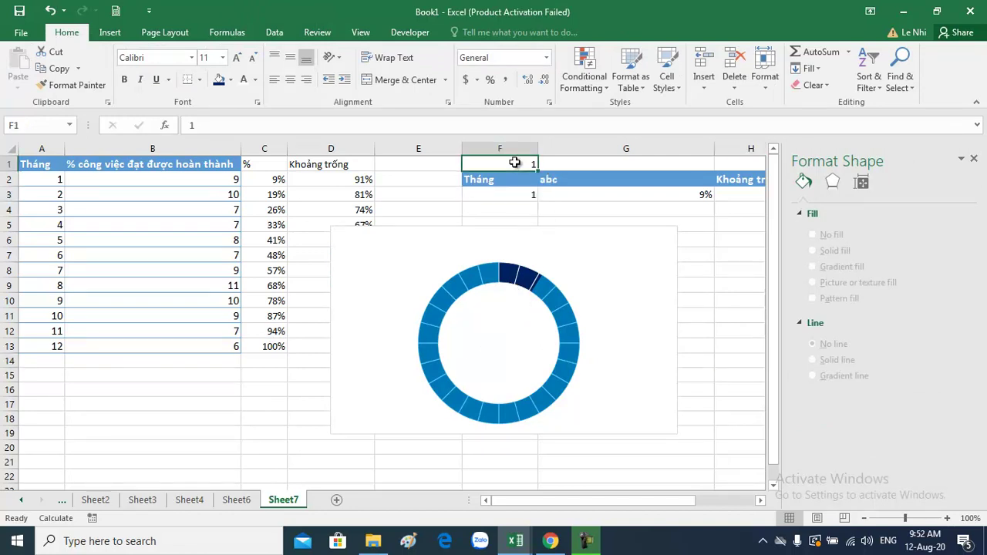
text(2)
click(569, 162)
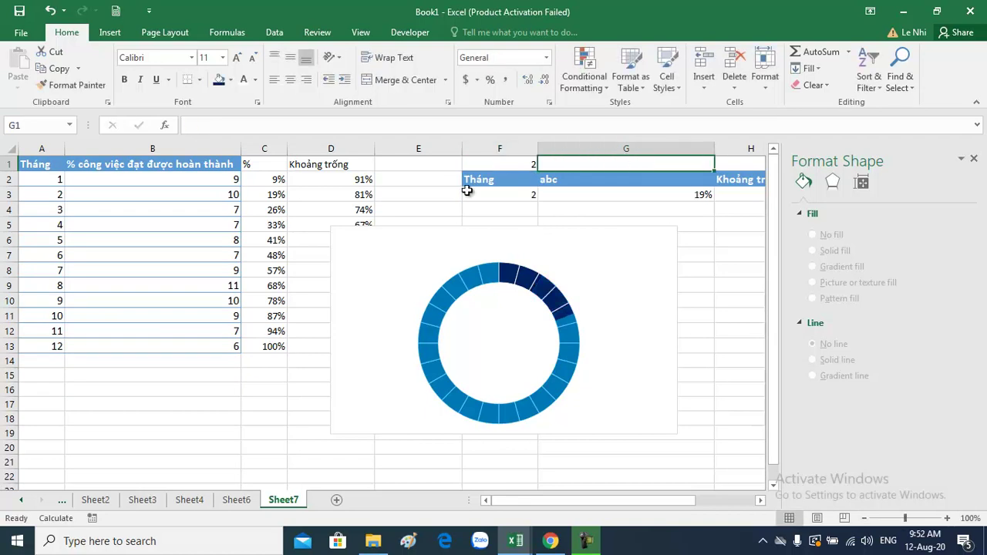
Link G2 to B1 with =B1 to restore the header text
click(634, 186)
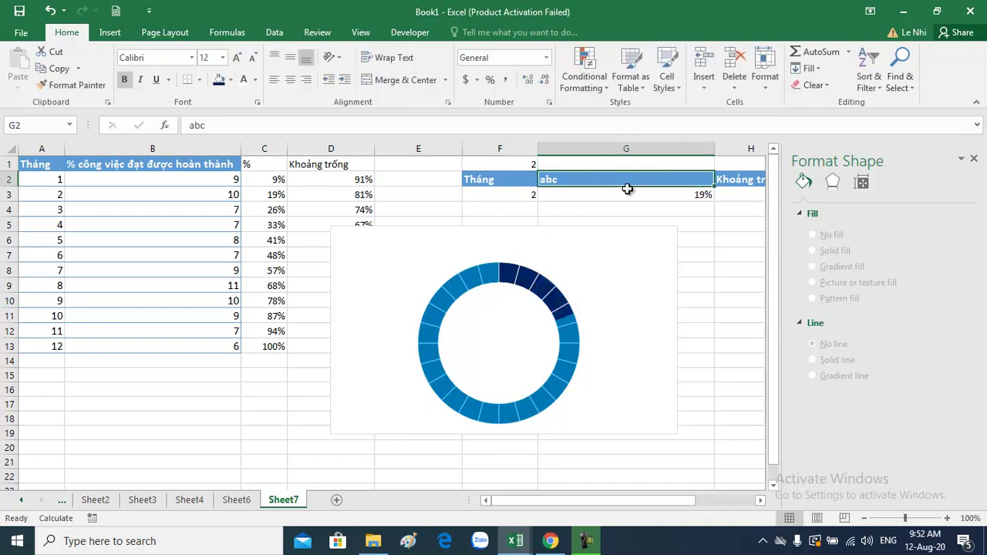
text(=)
click(192, 164)
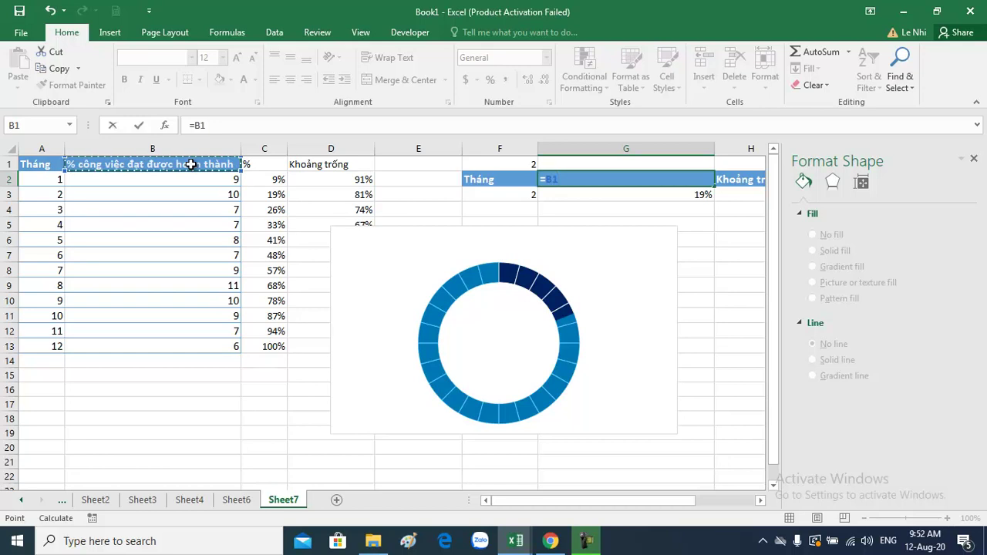
key(Return)
click(512, 275)
click(469, 258)
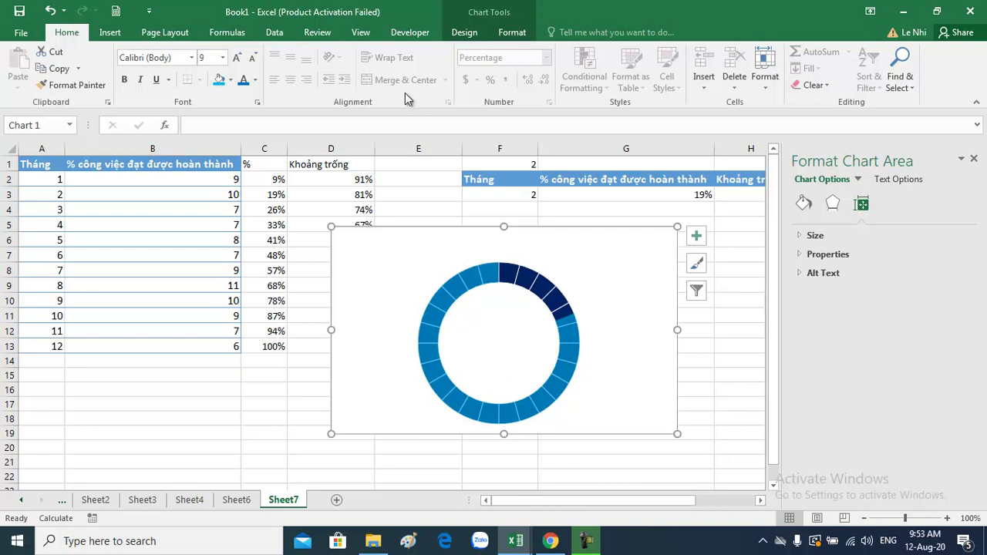
Draw a rectangle below the data table and size it 0.5" high by 1" wide
click(110, 32)
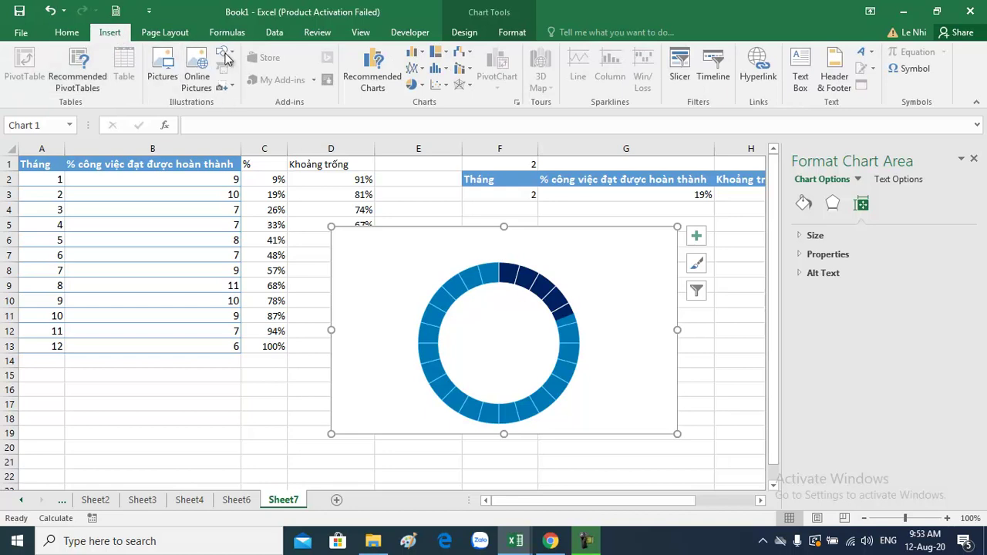
click(223, 52)
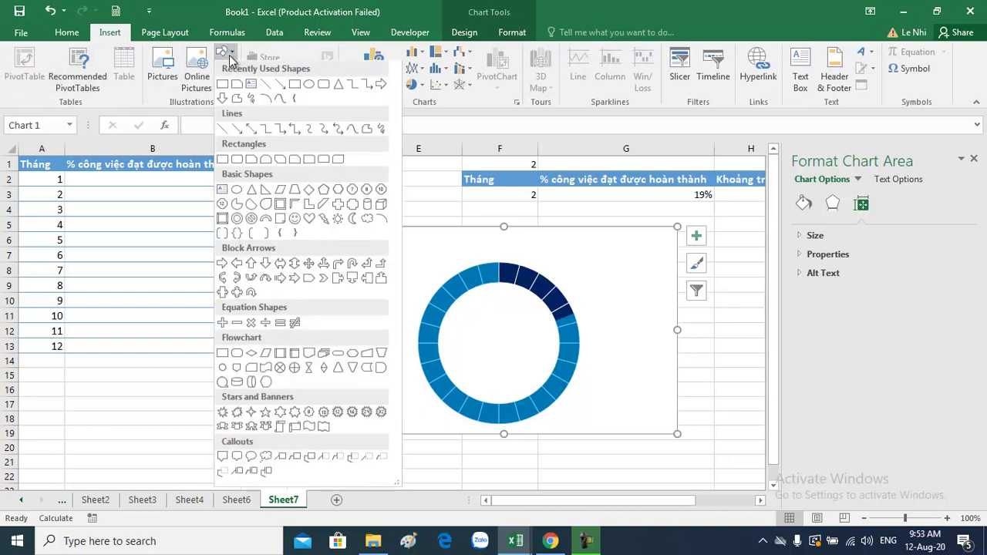
click(225, 161)
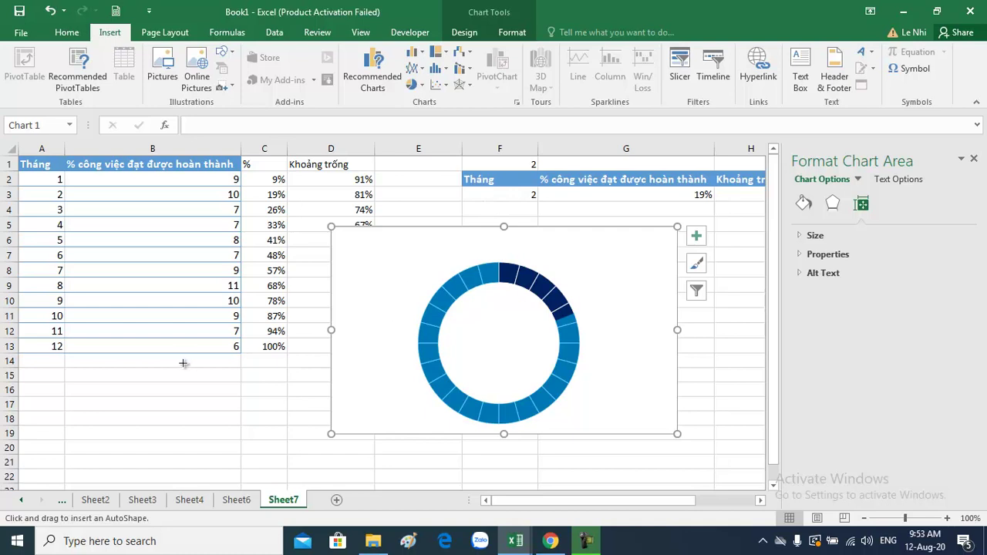
mouse_move(185, 361)
mouse_down()
mouse_move(279, 393)
mouse_move(195, 393)
mouse_up()
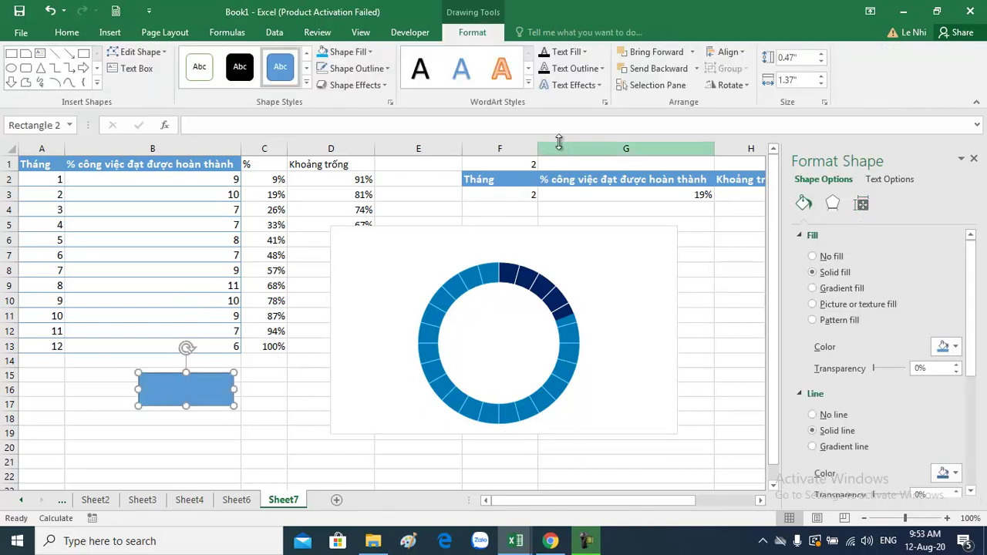
click(802, 60)
text(0.5)
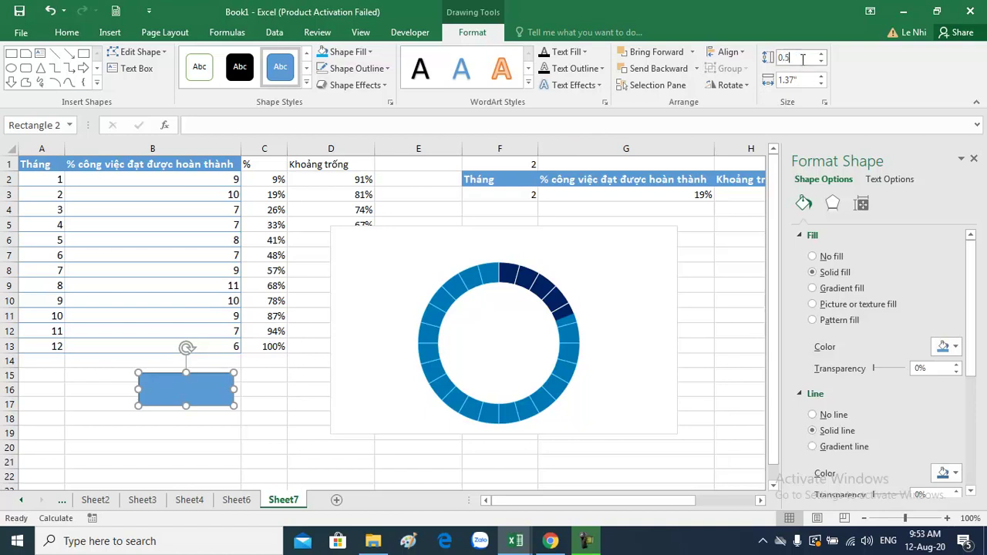
key(Return)
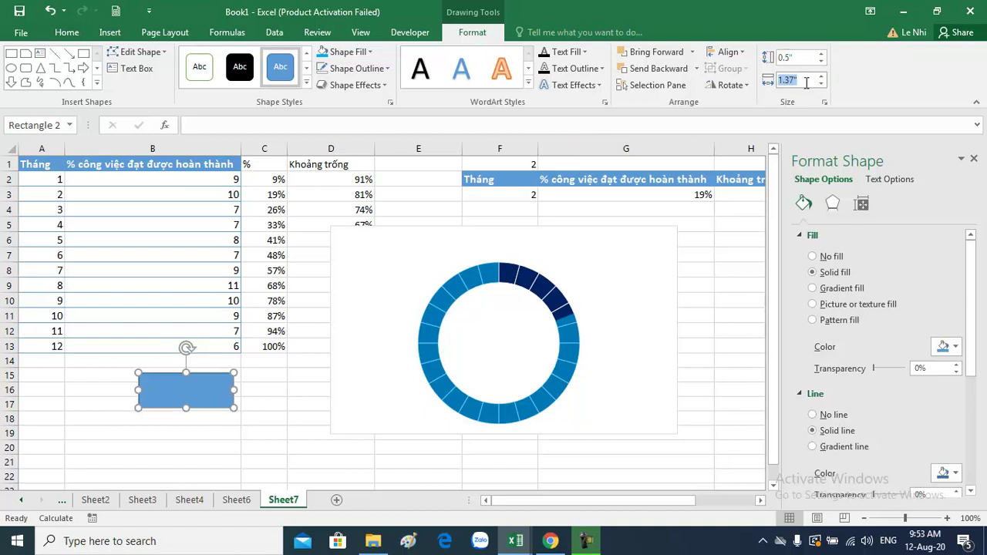
text(1)
key(Return)
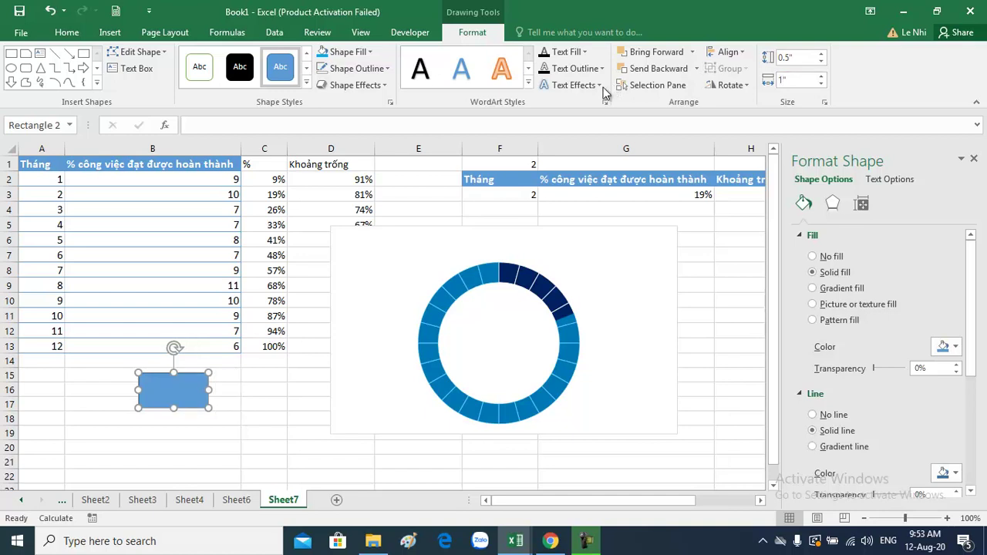
Link the rectangle's text to G3 (19%), at 16 pt and vertically centred
text(=)
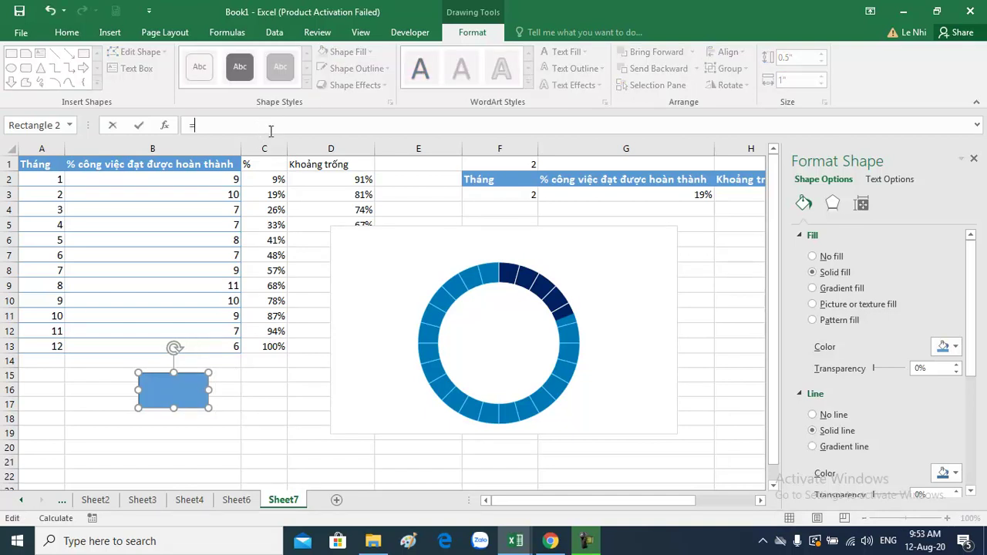
click(586, 192)
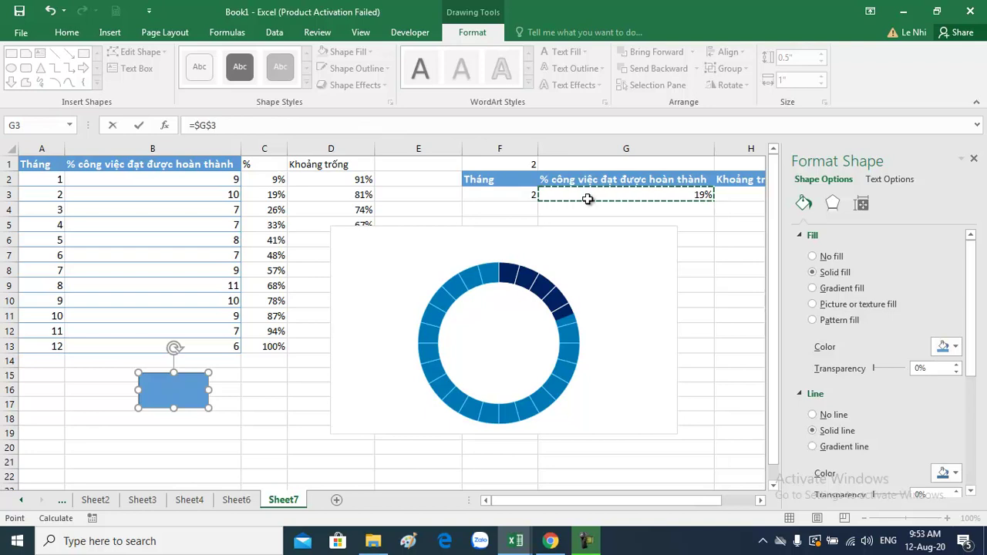
key(Return)
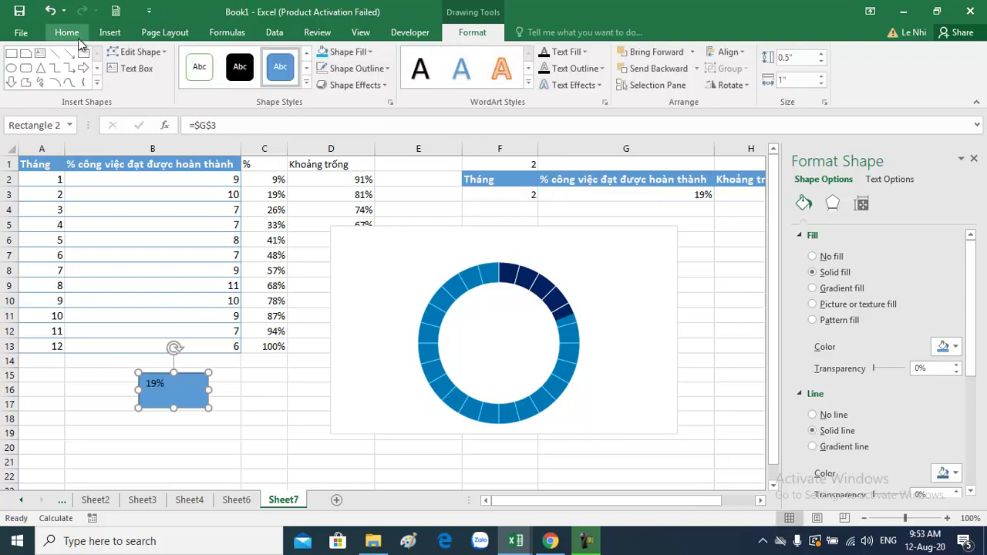
click(67, 32)
click(223, 58)
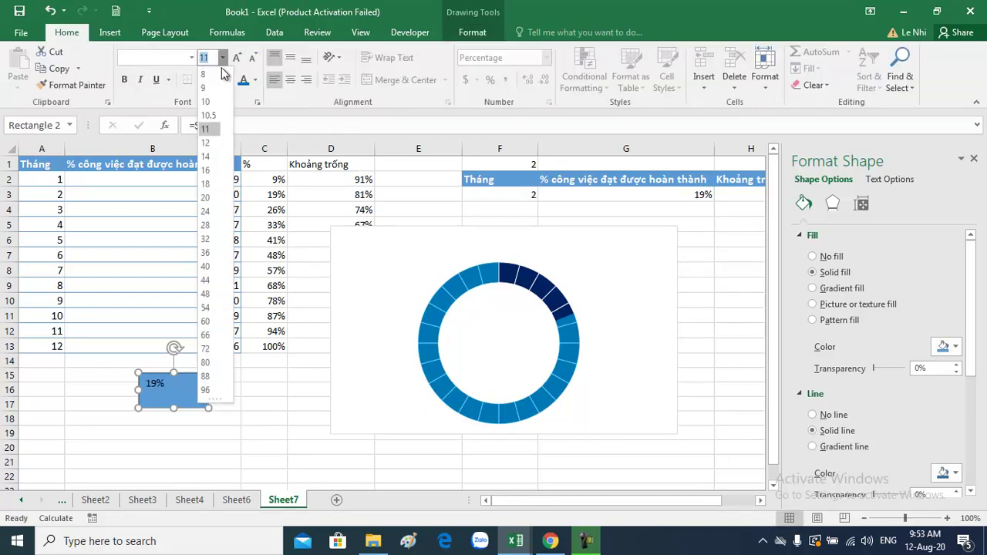
click(206, 169)
click(291, 59)
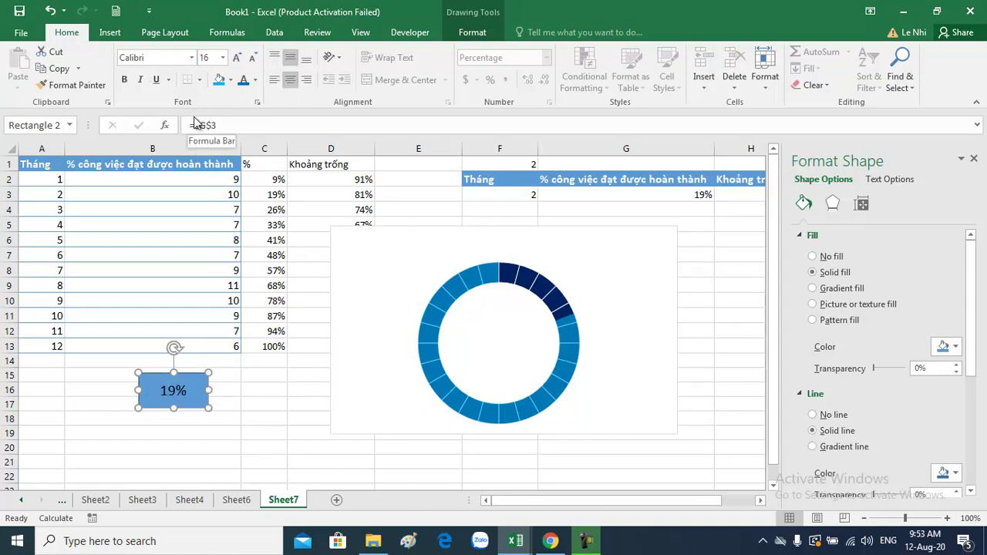
Remove the rectangle's fill and make the 19% text bold dark blue
click(231, 80)
click(223, 221)
click(255, 81)
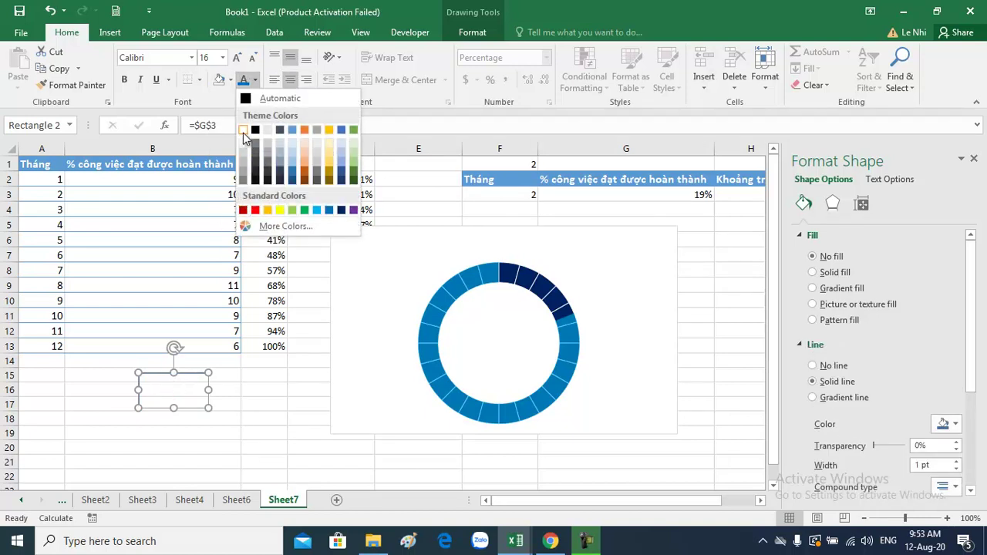
click(230, 80)
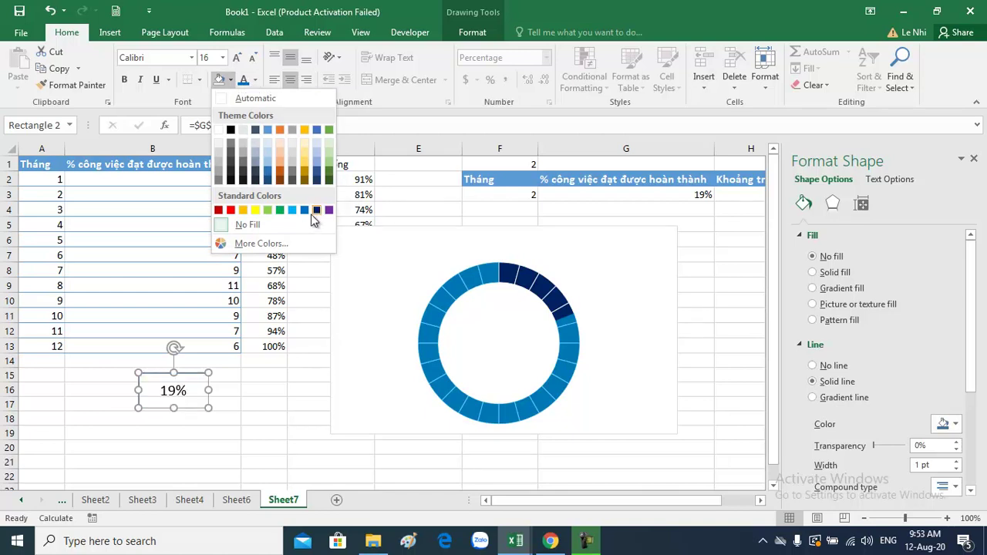
key(Escape)
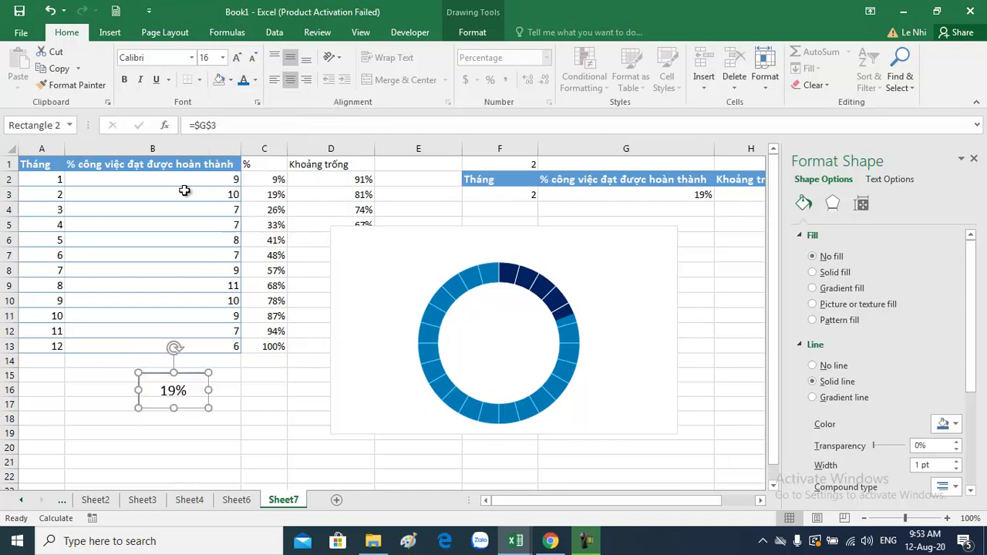
click(254, 81)
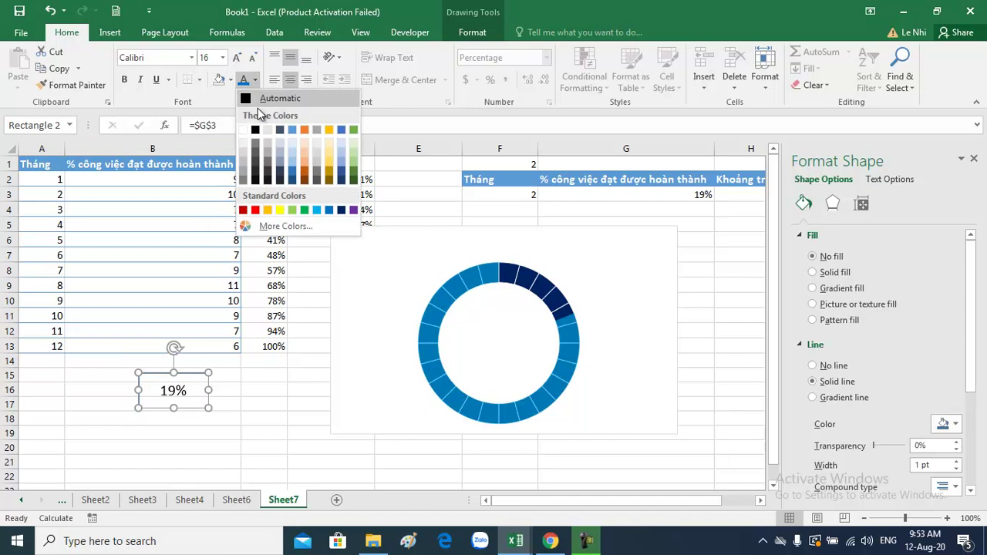
click(342, 211)
click(124, 79)
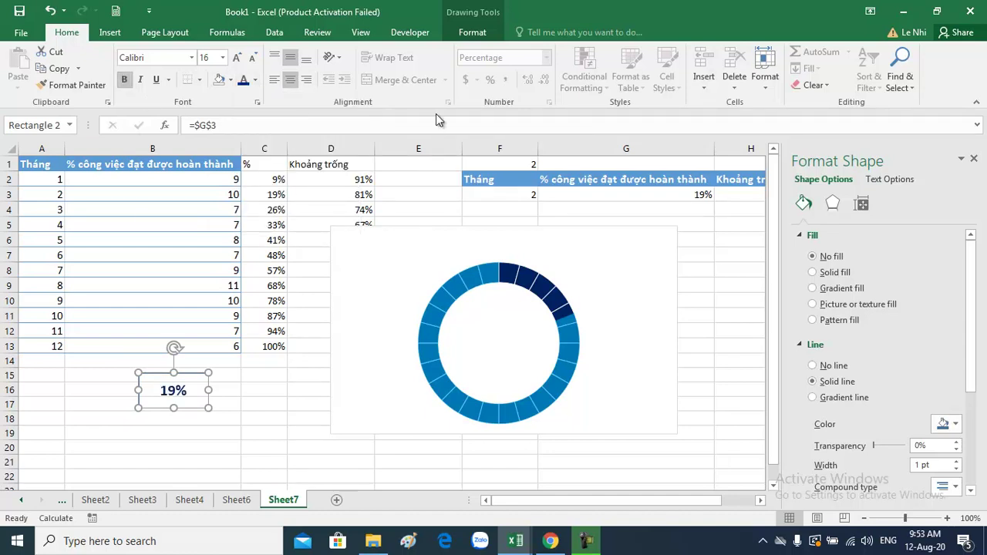
Set the 19% label box's Shape Outline to No Outline
click(472, 31)
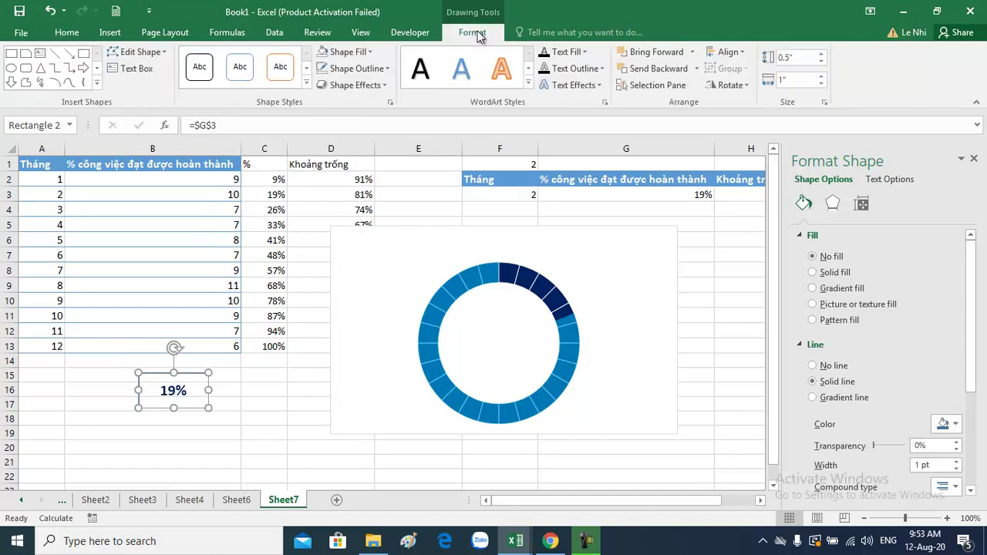
click(382, 71)
click(326, 209)
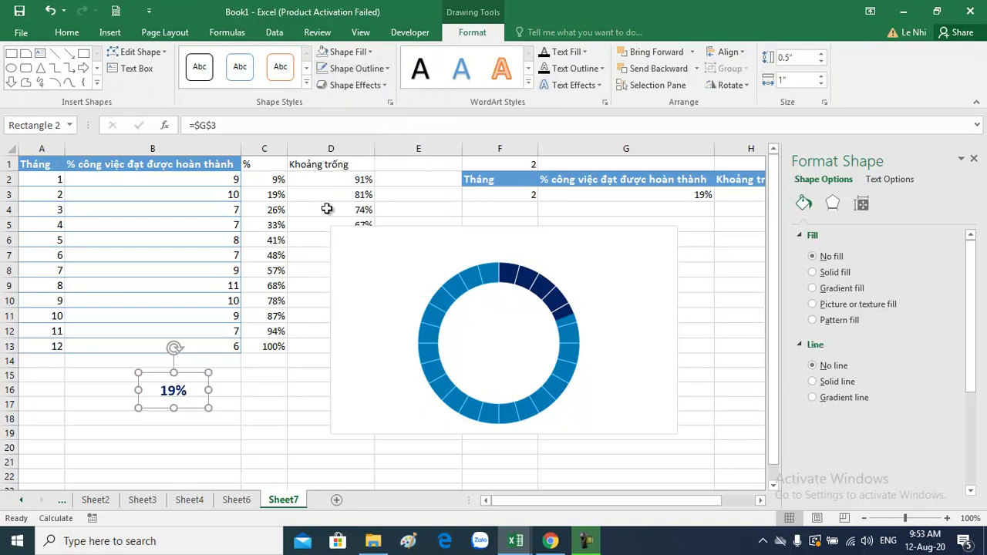
click(130, 398)
click(171, 399)
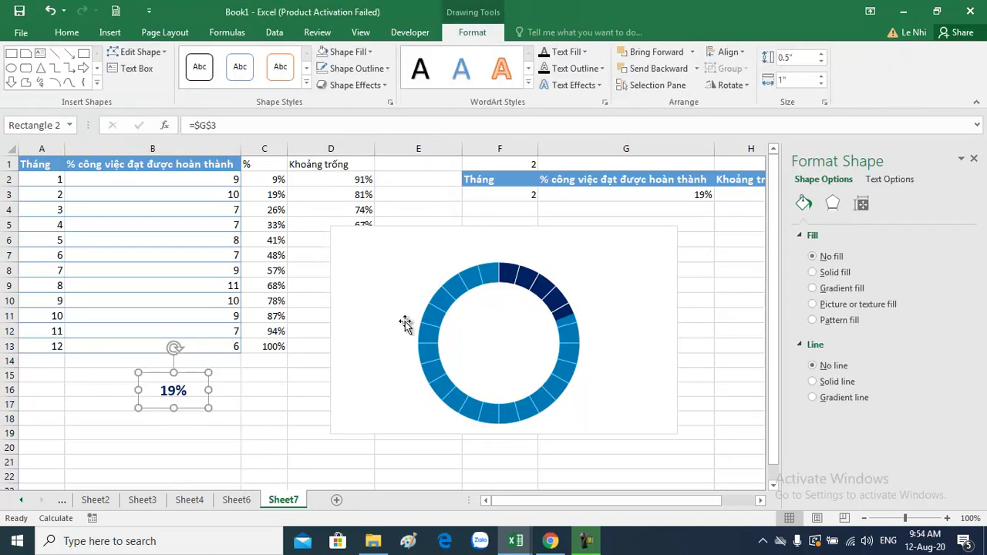
click(395, 274)
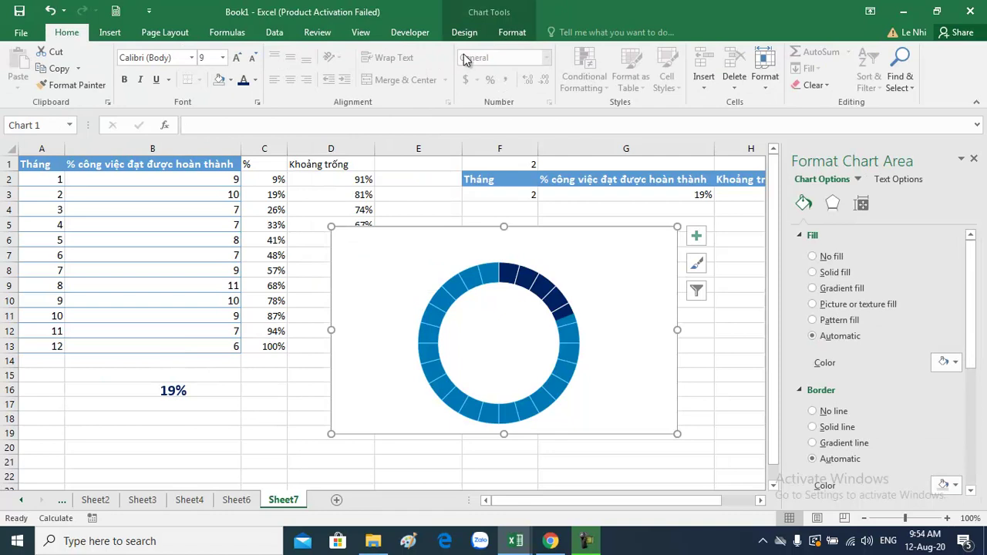
Add a chart title above the chart linked to cell G2
click(464, 32)
click(39, 87)
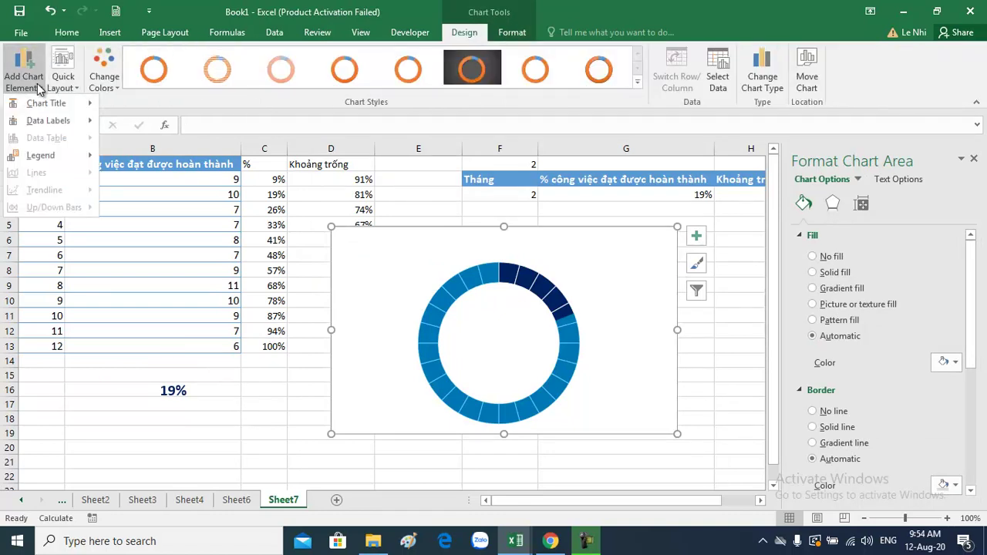
mouse_move(46, 103)
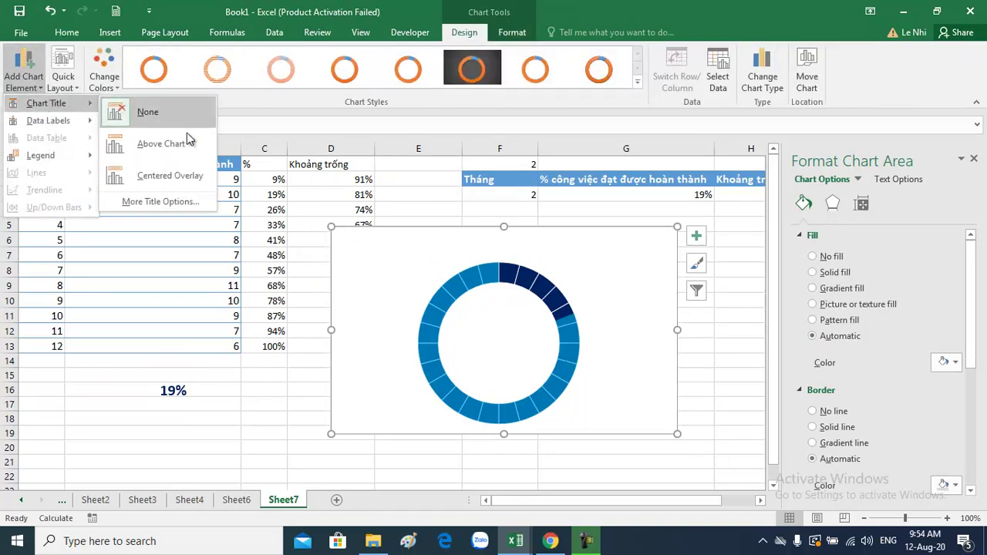
click(183, 145)
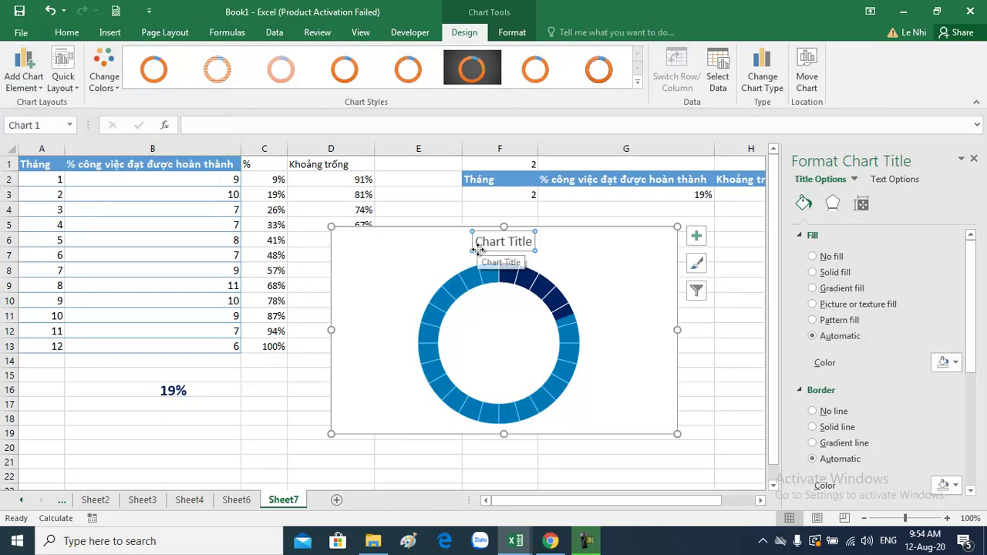
text(=)
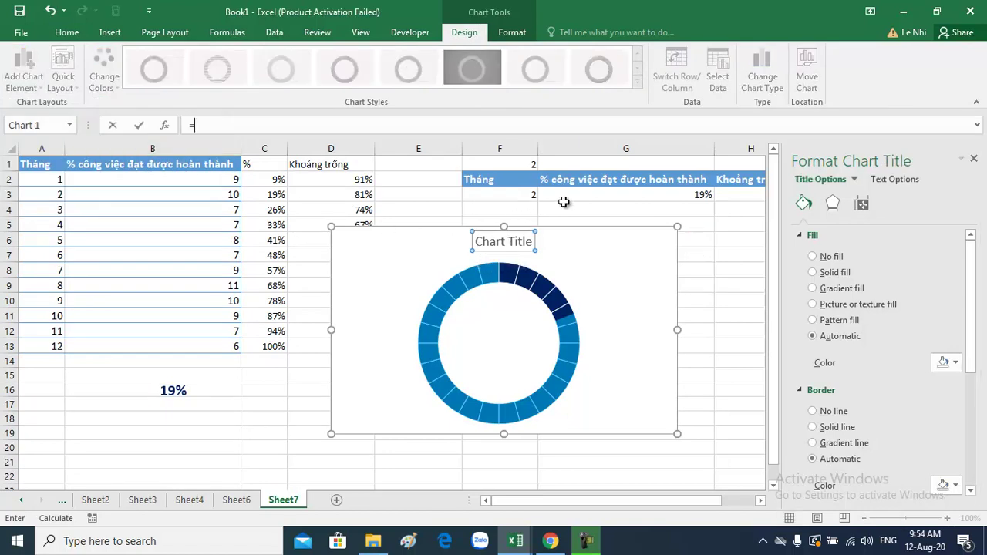
click(583, 182)
key(Return)
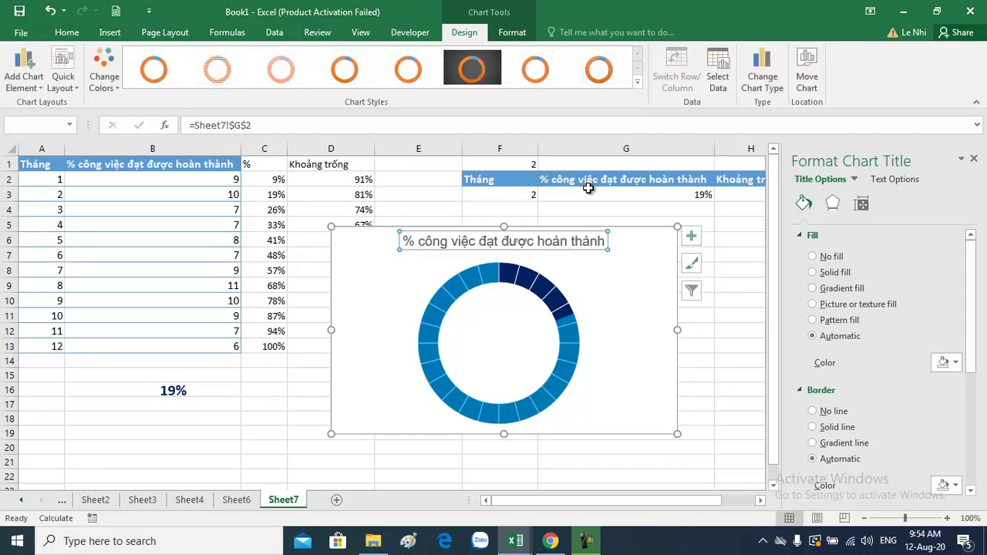
Move the 19% label into the doughnut and align it center and middle with the chart
click(122, 378)
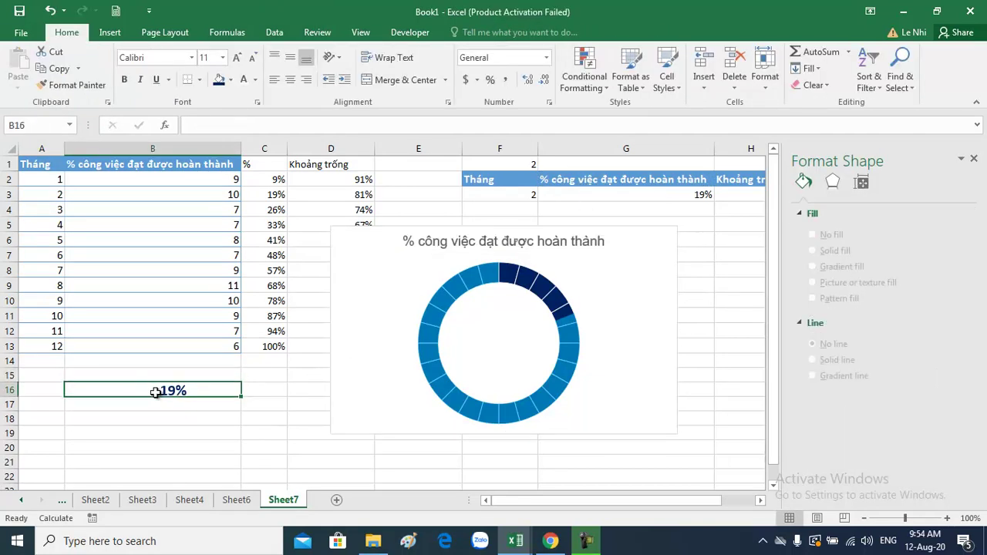
click(175, 393)
drag(165, 373, 483, 332)
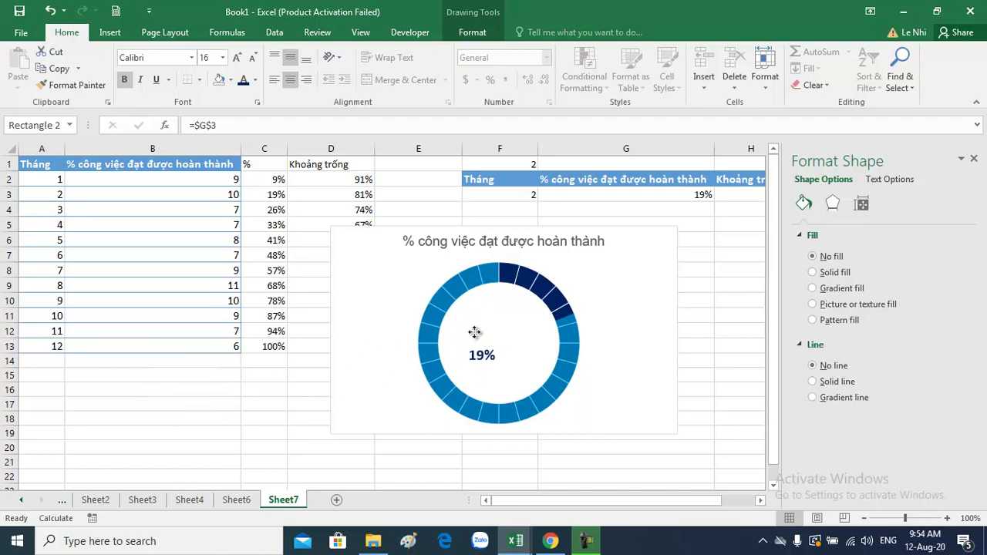
drag(115, 389, 326, 355)
click(375, 337)
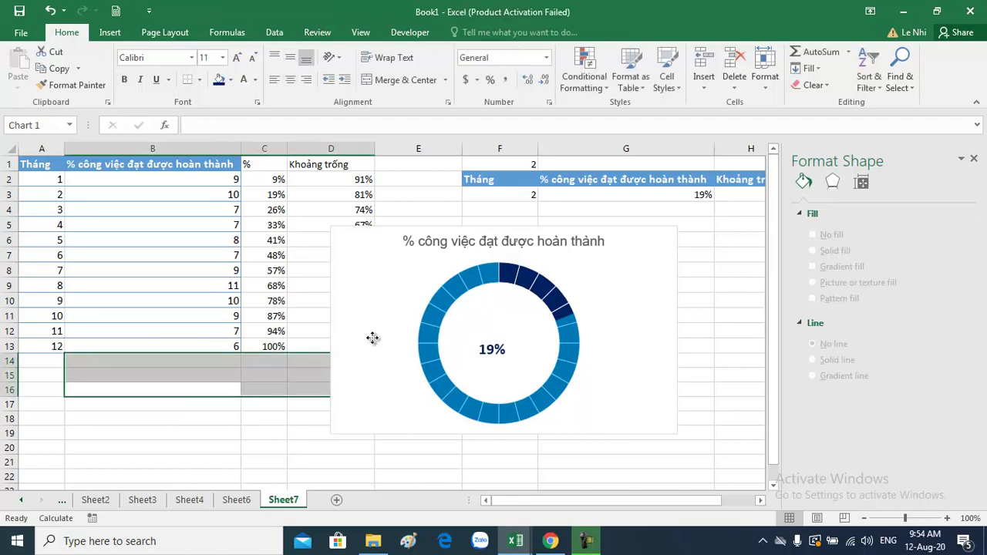
click(482, 364)
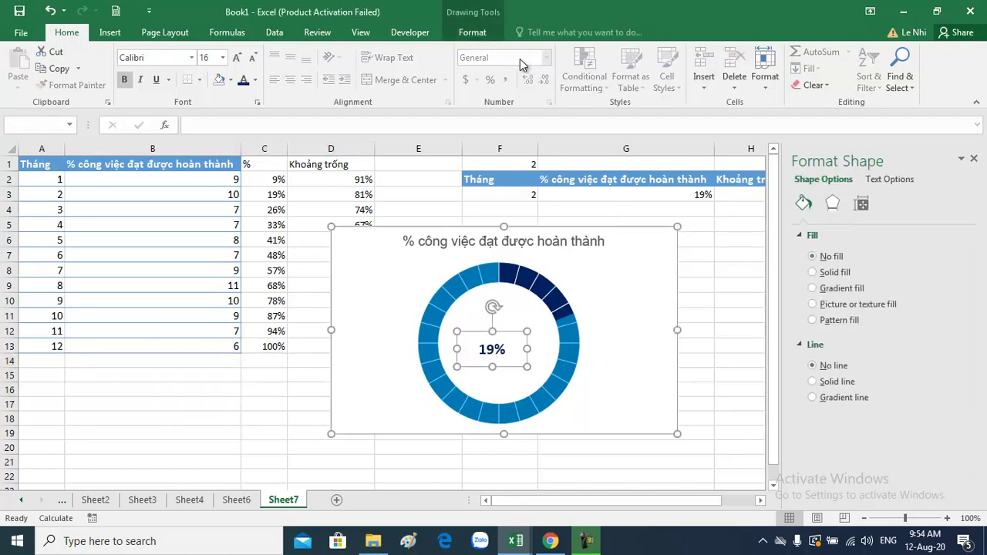
click(472, 31)
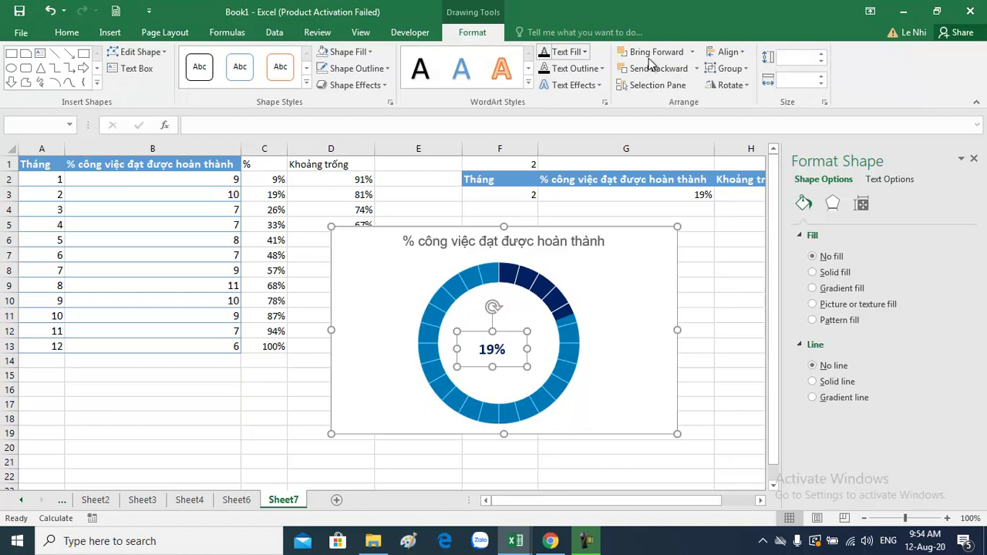
click(743, 52)
click(749, 87)
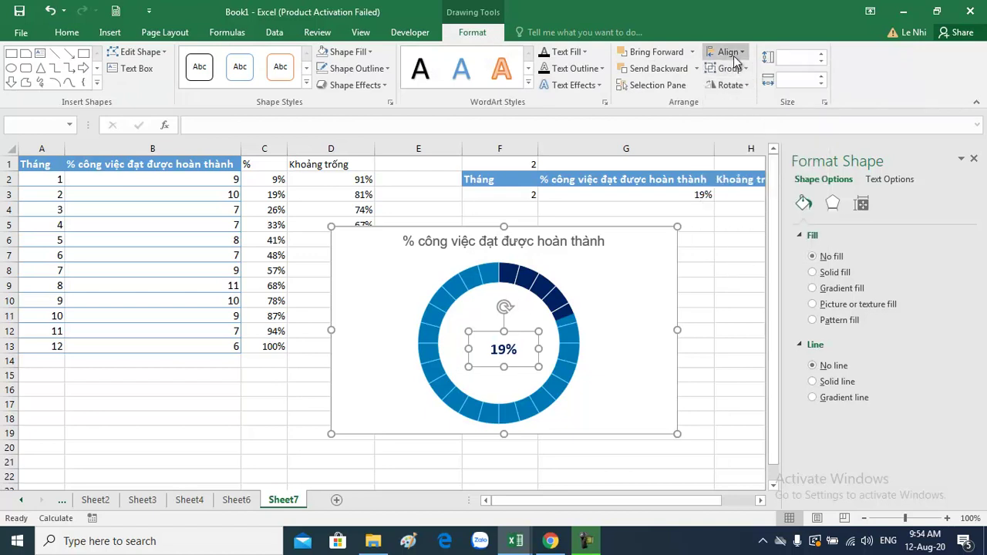
click(733, 56)
click(748, 136)
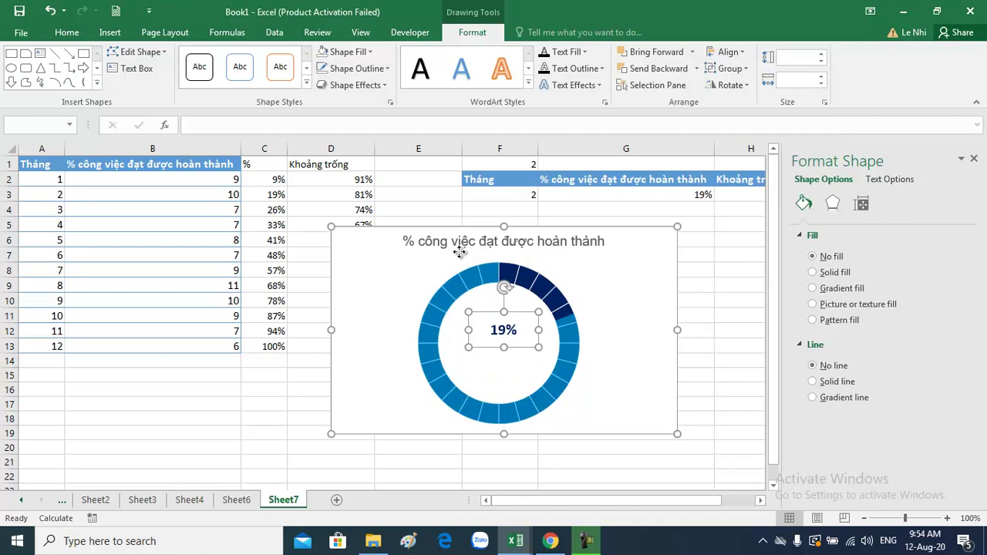
Nudge the 19% label slightly down and left, then group it with the chart
click(274, 402)
click(490, 351)
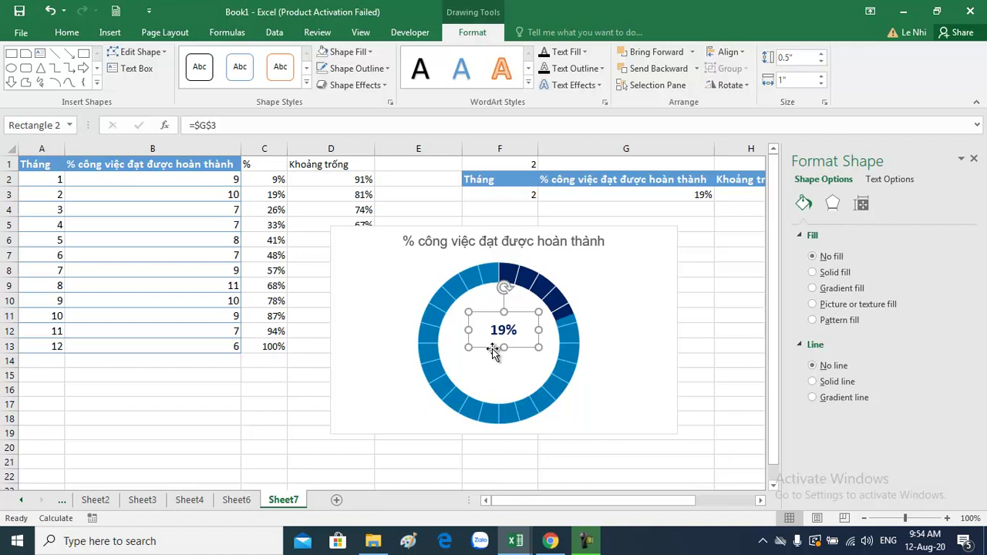
key(Down)
key(Down)
key(Down)
key(Down)
key(Down)
key(Down)
key(Down)
key(Down)
key(Down)
key(Down)
key(Down)
key(Down)
key(Down)
key(Down)
key(Down)
key(Down)
key(Down)
key(Down)
key(Down)
key(Left)
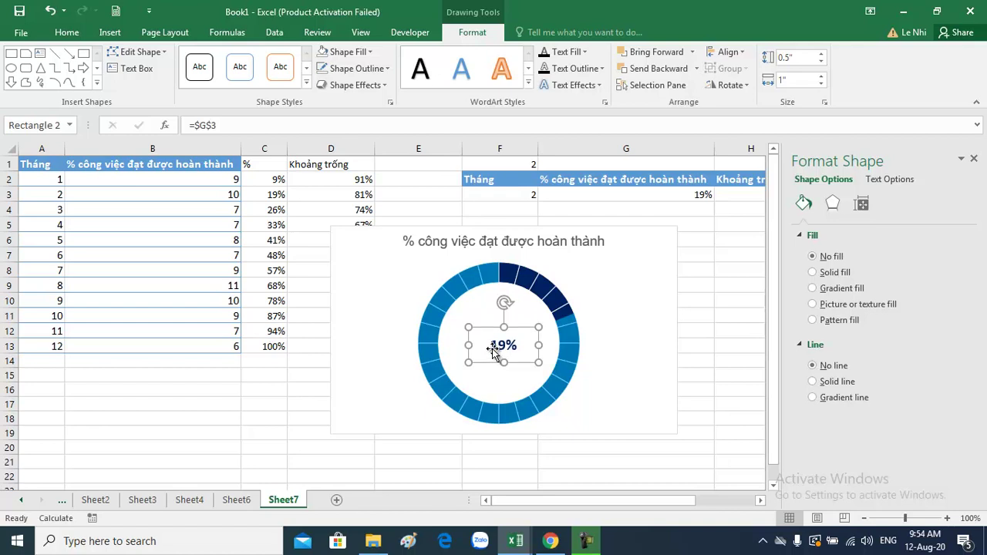
key(Left)
key(Left)
key(Left)
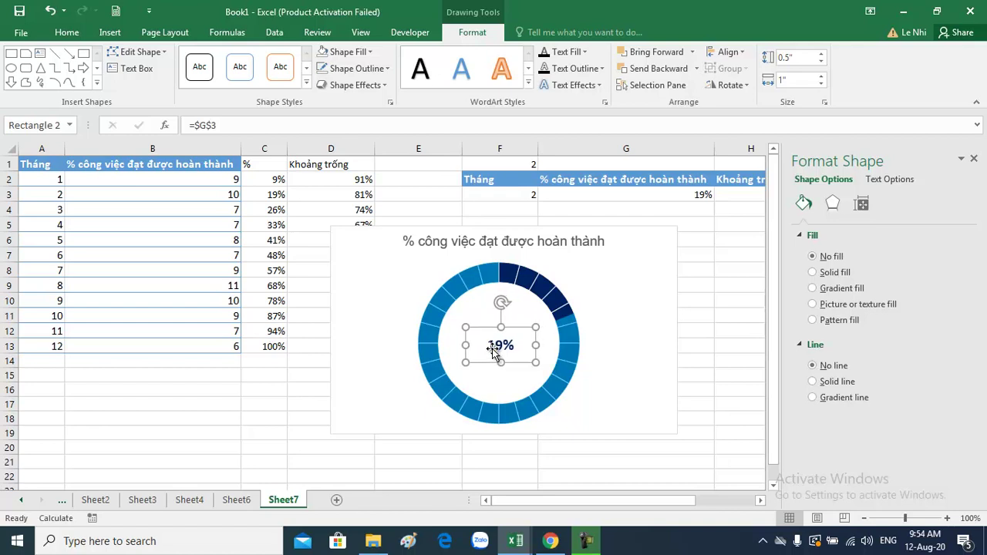
click(180, 404)
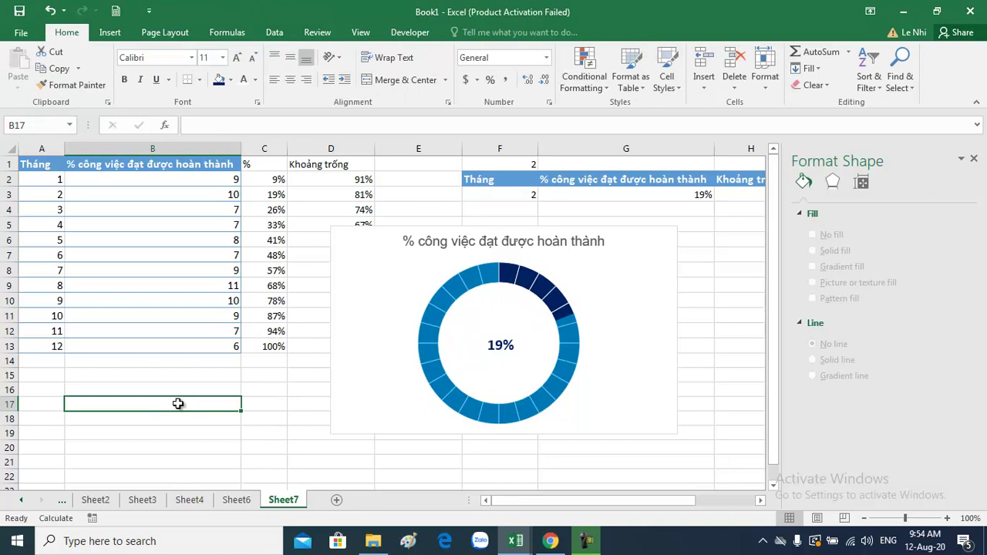
click(493, 351)
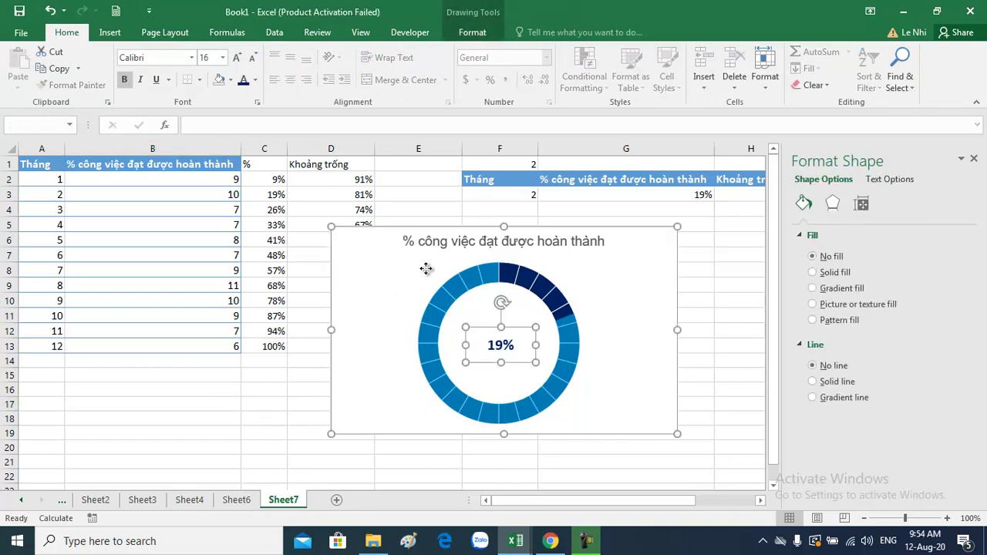
click(472, 32)
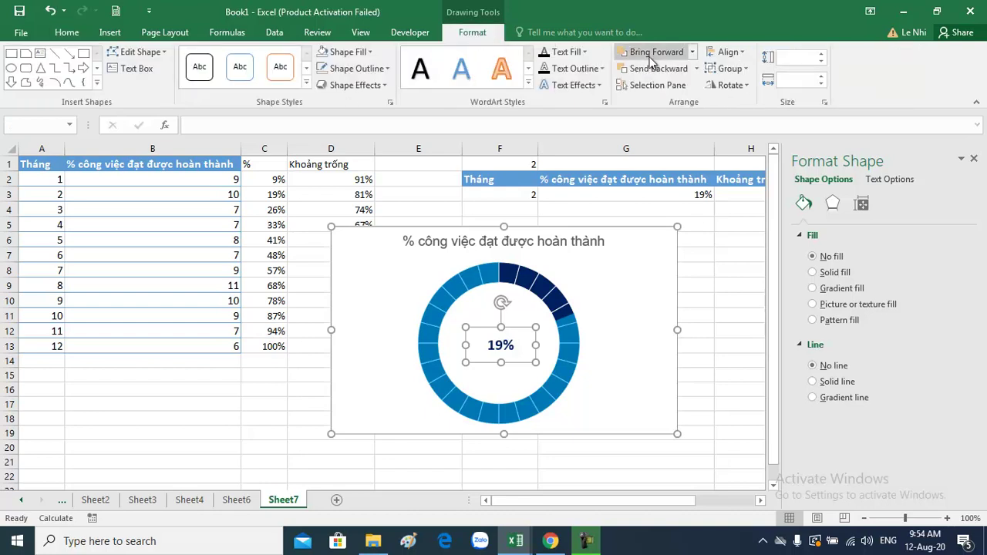
click(732, 70)
click(748, 87)
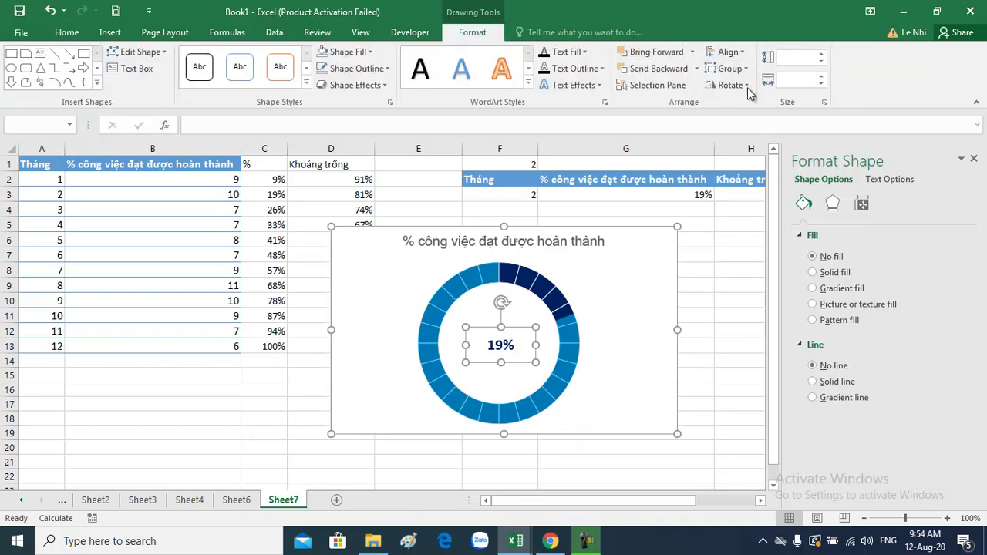
click(728, 239)
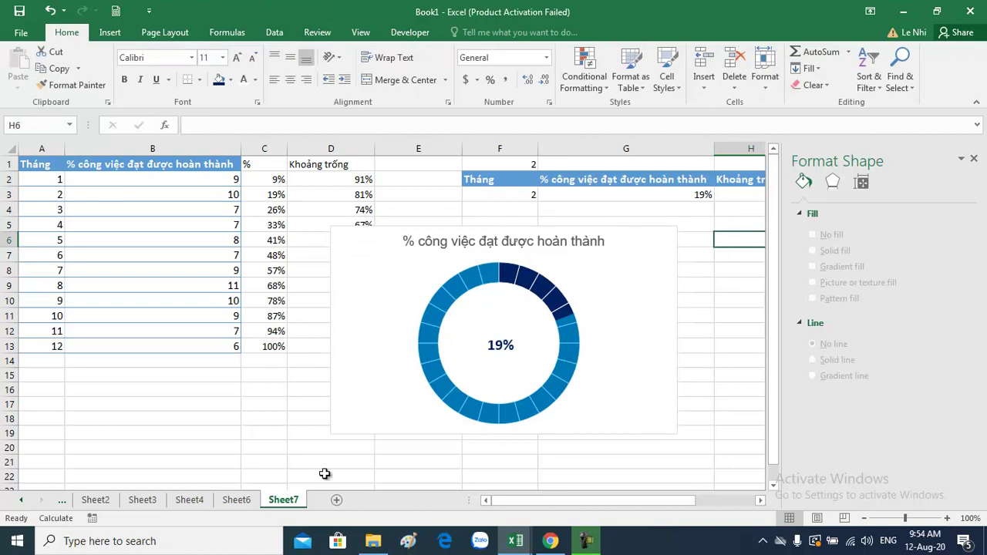
Add a new sheet and name it 'Bao Cao'
click(335, 500)
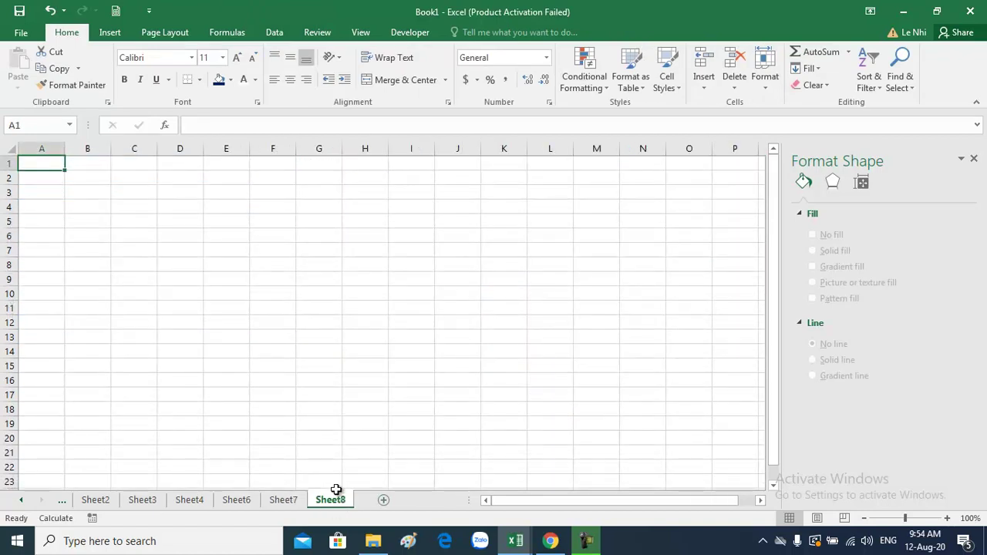
double_click(336, 503)
text(BAo)
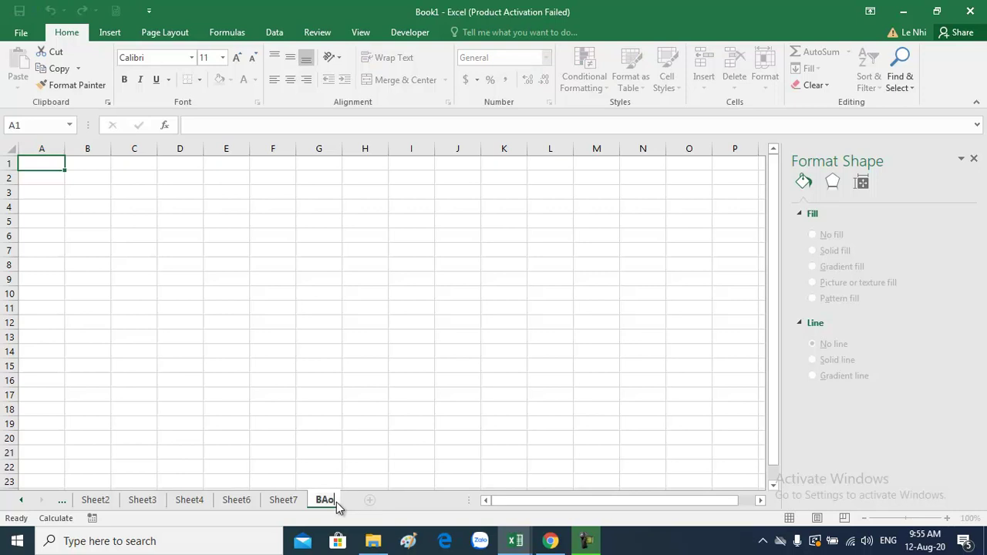
key(BackSpace)
key(BackSpace)
text(ao Cao)
click(53, 193)
Enter the report title in A1, merged across A1:I1 with blue fill and white text
click(50, 162)
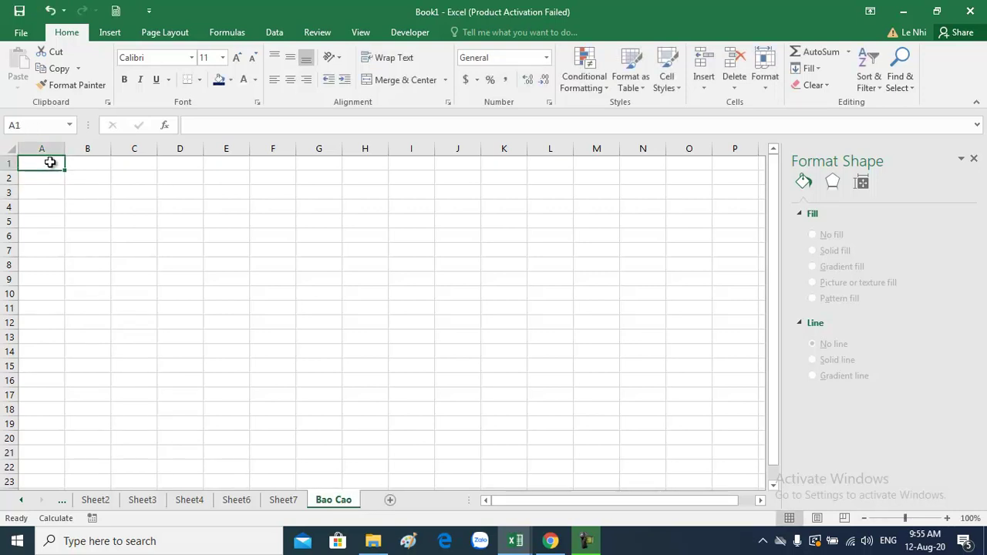
text(P)
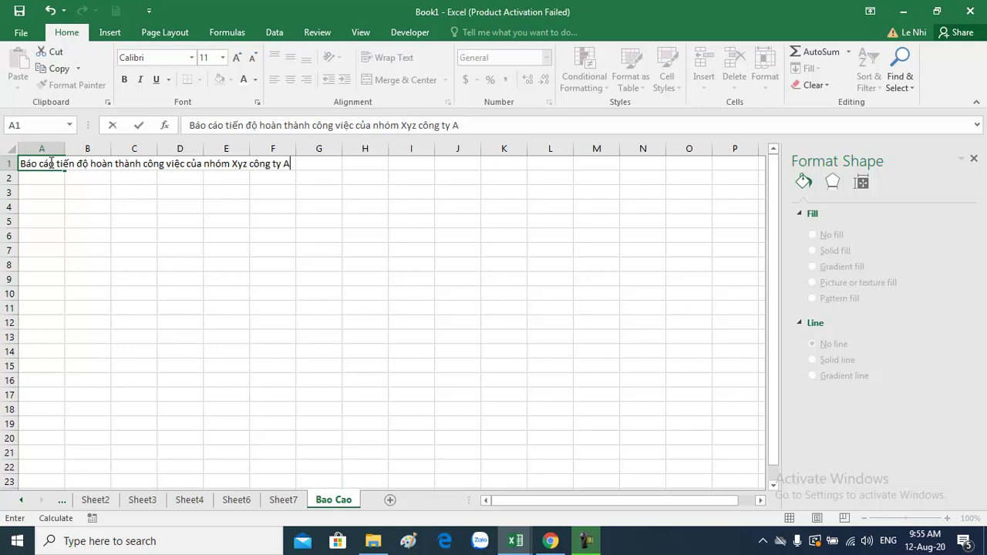
key(Return)
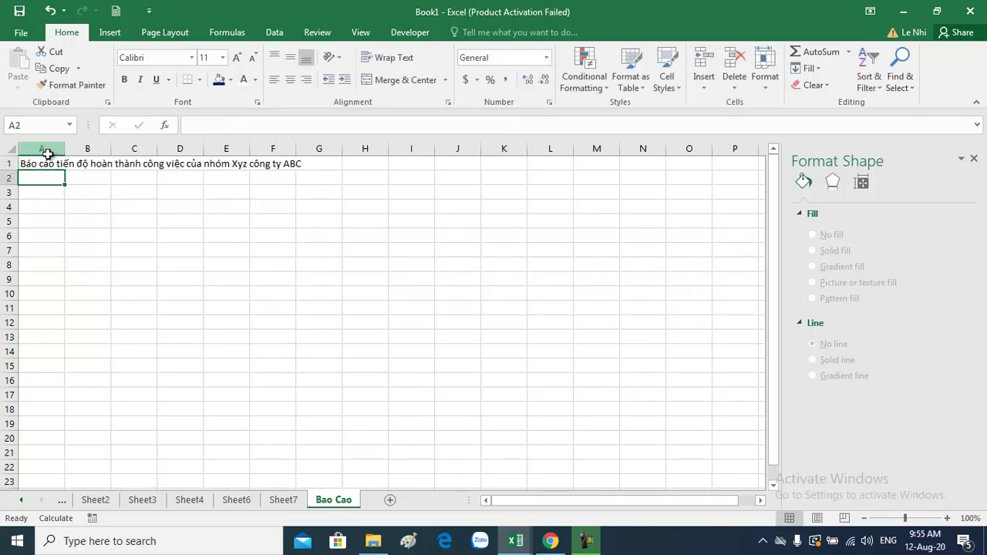
drag(42, 163, 394, 162)
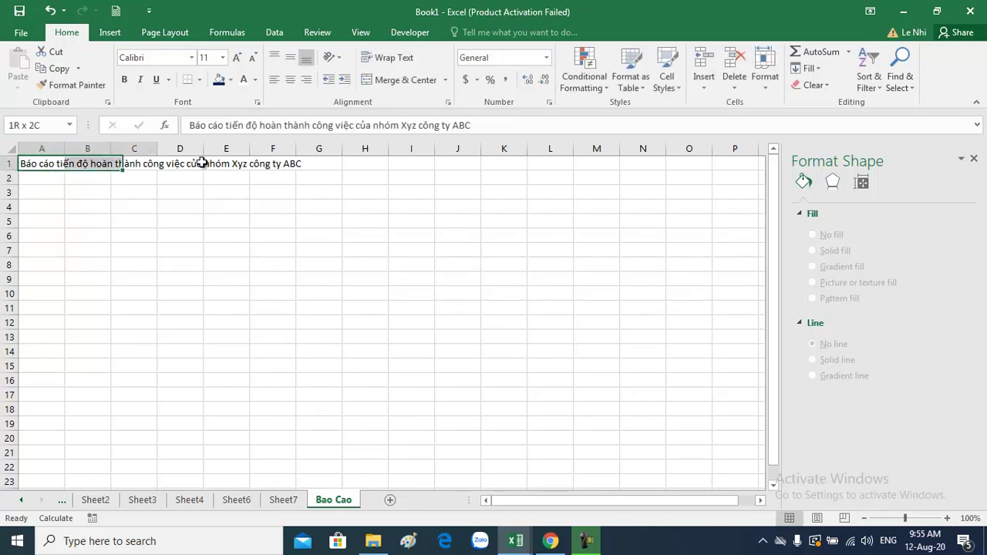
click(370, 80)
click(230, 81)
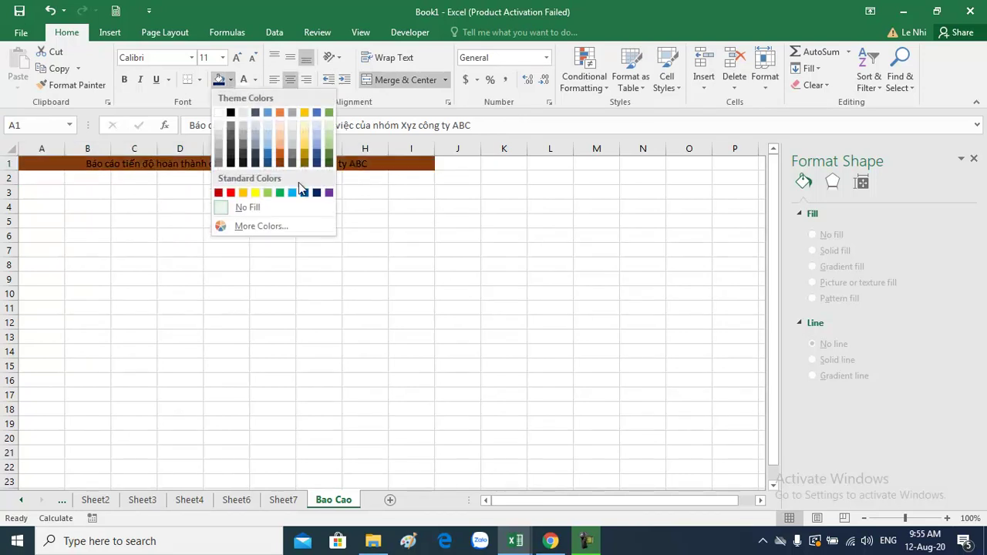
click(307, 192)
click(245, 81)
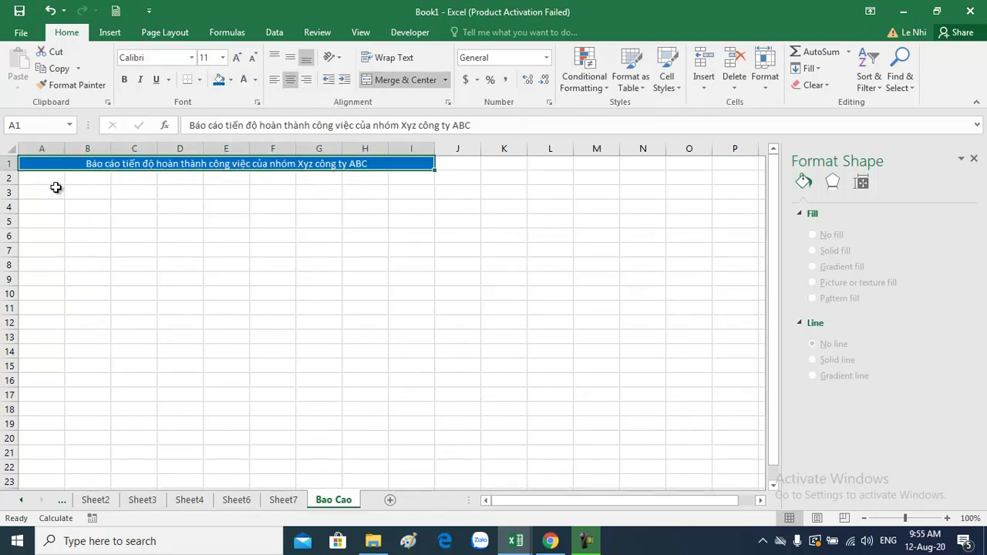
Make row 1 taller and set the title to middle-aligned, 14-point text
drag(21, 171, 21, 195)
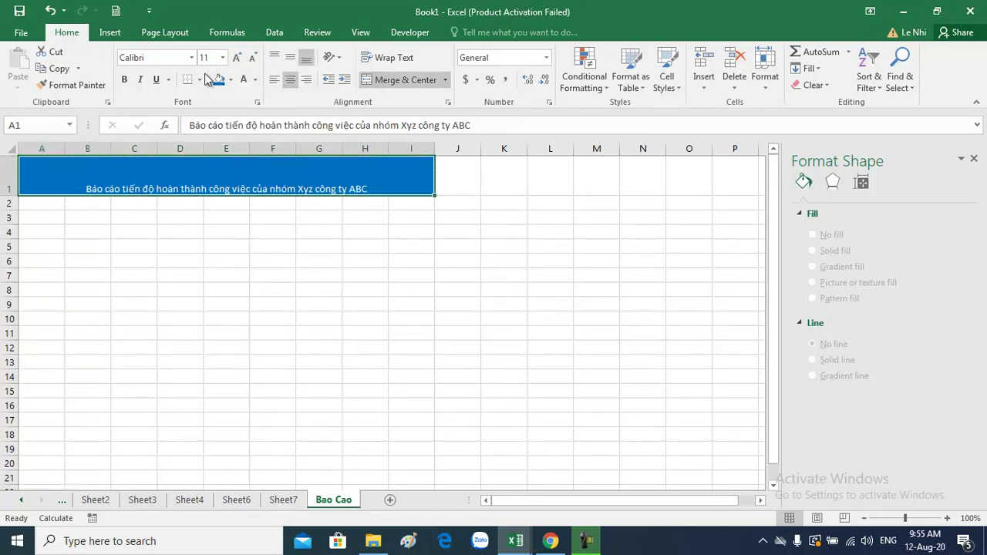
click(290, 58)
click(237, 58)
click(237, 58)
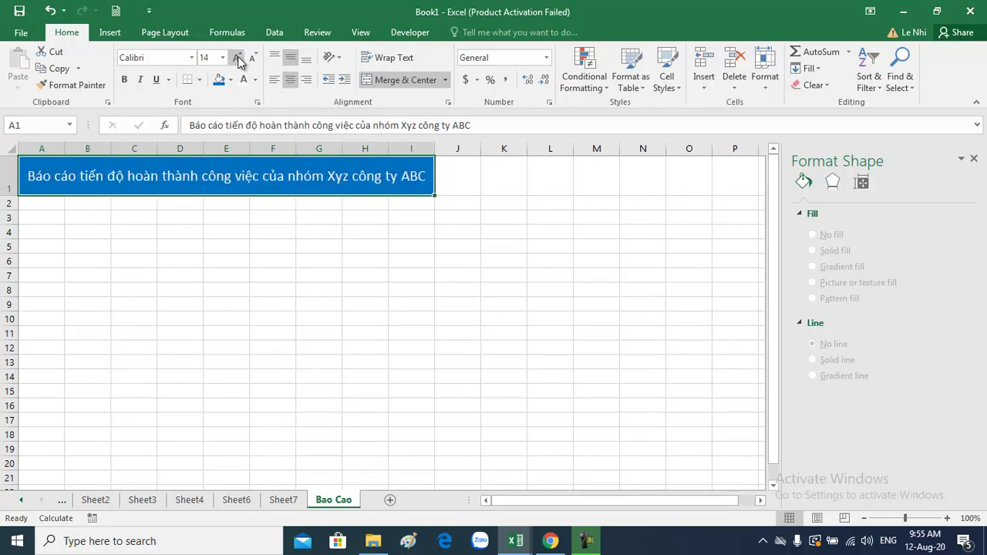
click(242, 219)
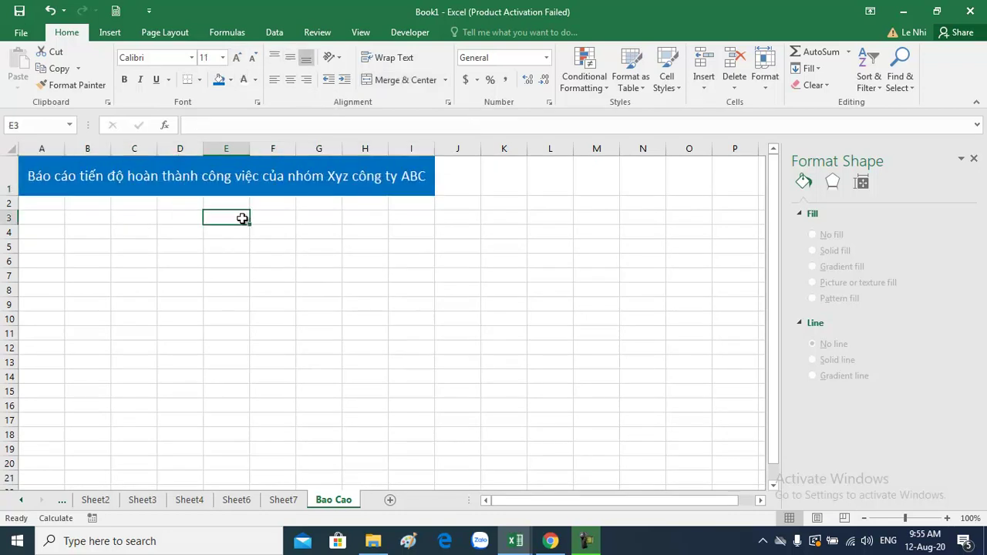
Hide the gridlines on the Bao Cao sheet
click(361, 32)
click(159, 80)
click(206, 292)
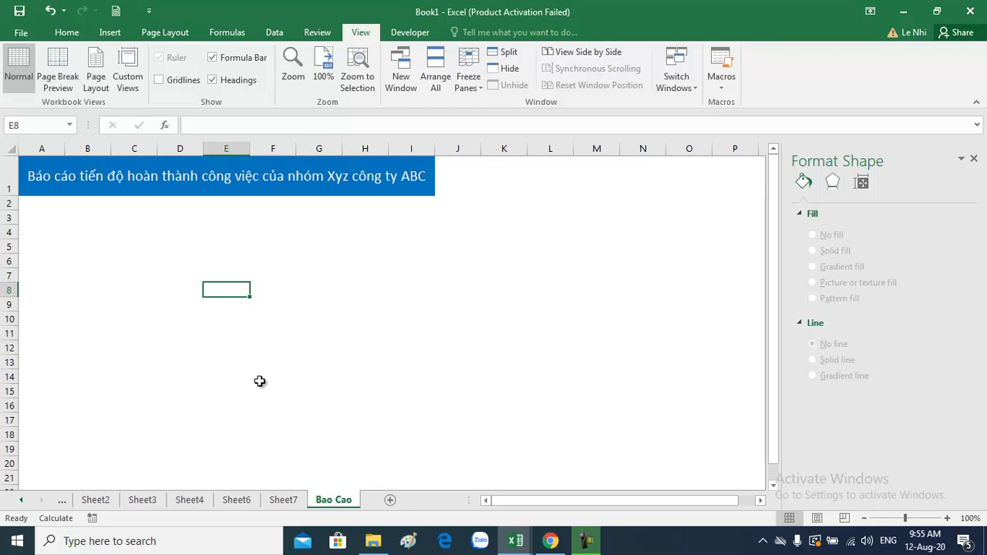
click(283, 500)
On Sheet7, align the donut chart over cells and copy range E5:H21
click(363, 243)
click(265, 368)
mouse_move(349, 305)
mouse_down()
mouse_move(422, 345)
mouse_move(420, 327)
mouse_up()
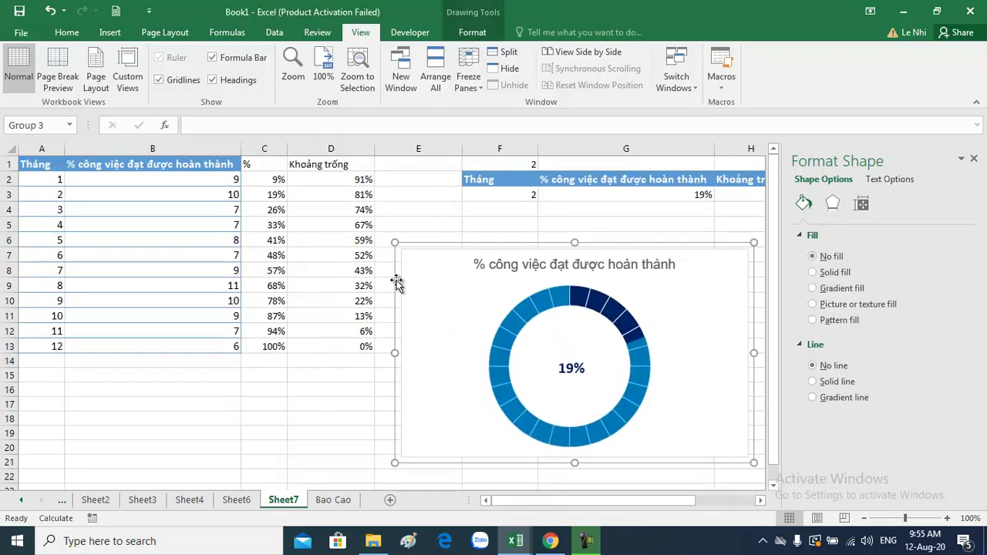
mouse_move(393, 216)
mouse_down()
mouse_move(694, 433)
mouse_move(760, 462)
mouse_up()
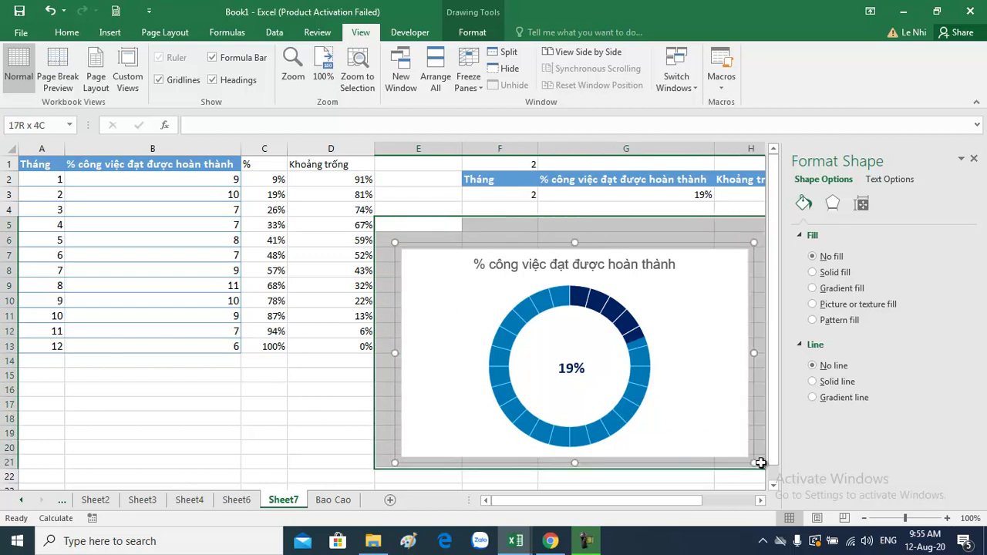
click(270, 434)
drag(382, 233, 743, 468)
key(ctrl+c)
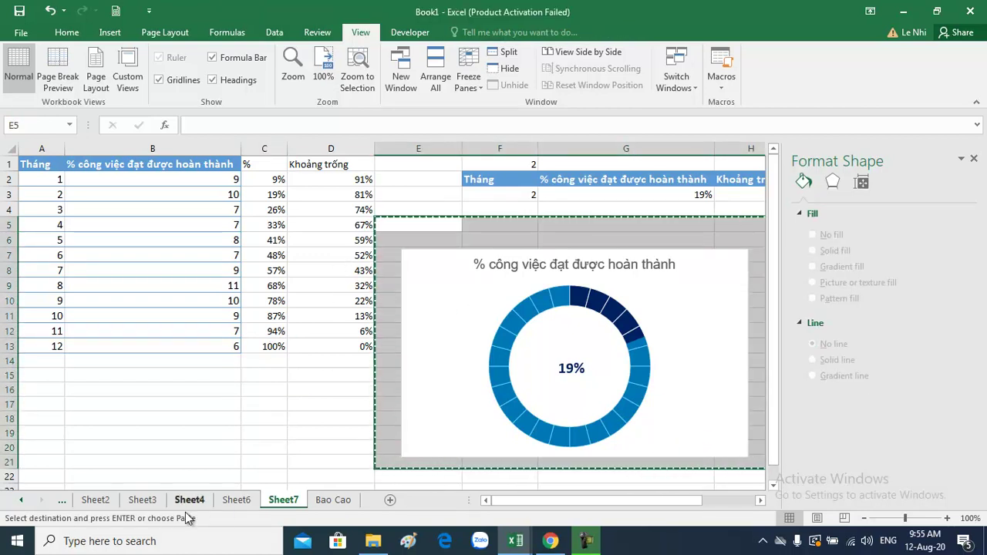
Paste the copied range onto Bao Cao at A6 as a linked picture
click(332, 501)
click(50, 261)
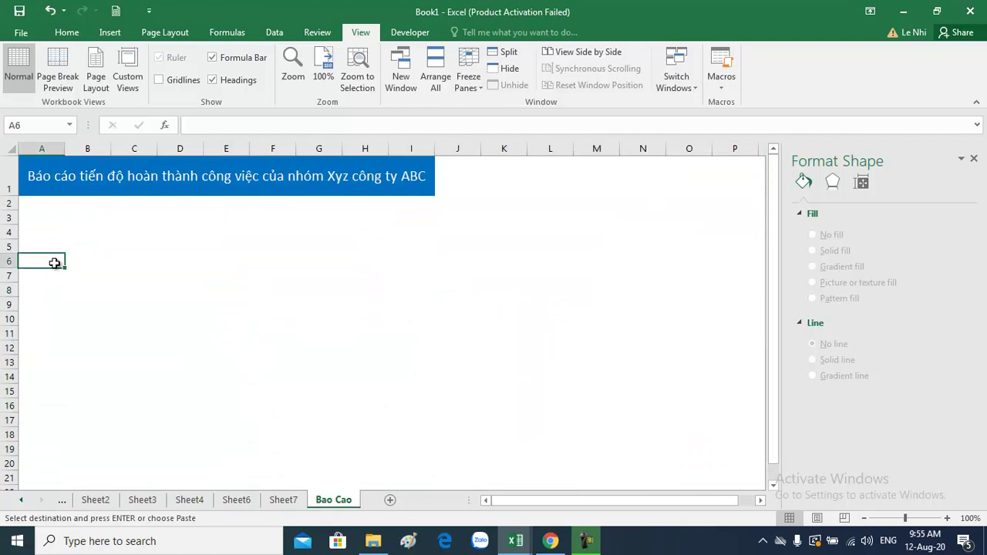
key(ctrl+v)
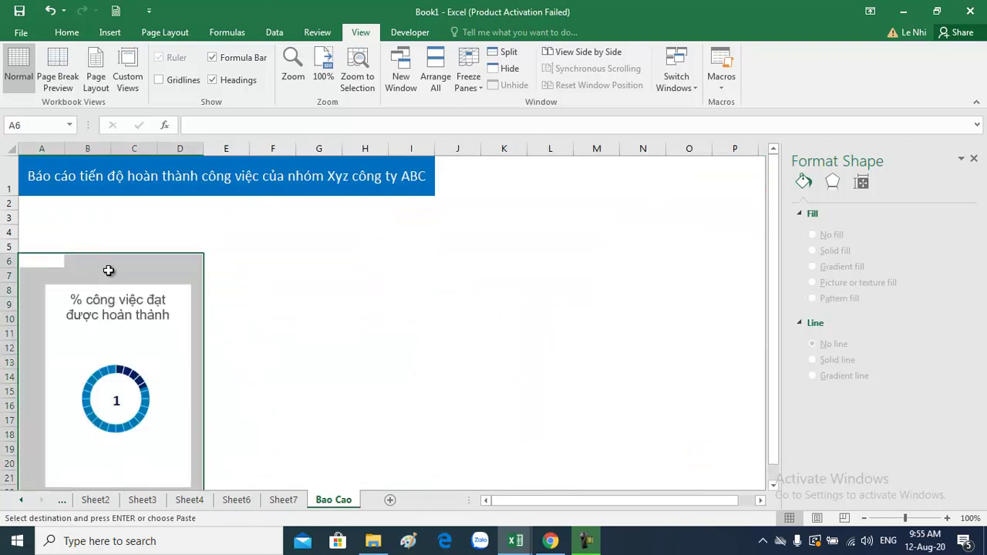
right_click(47, 261)
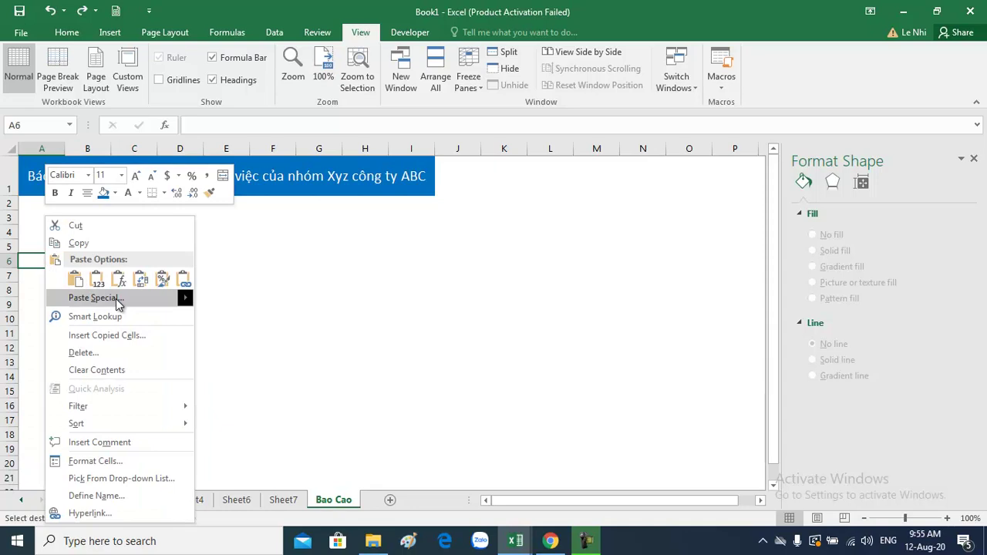
mouse_move(96, 297)
click(269, 413)
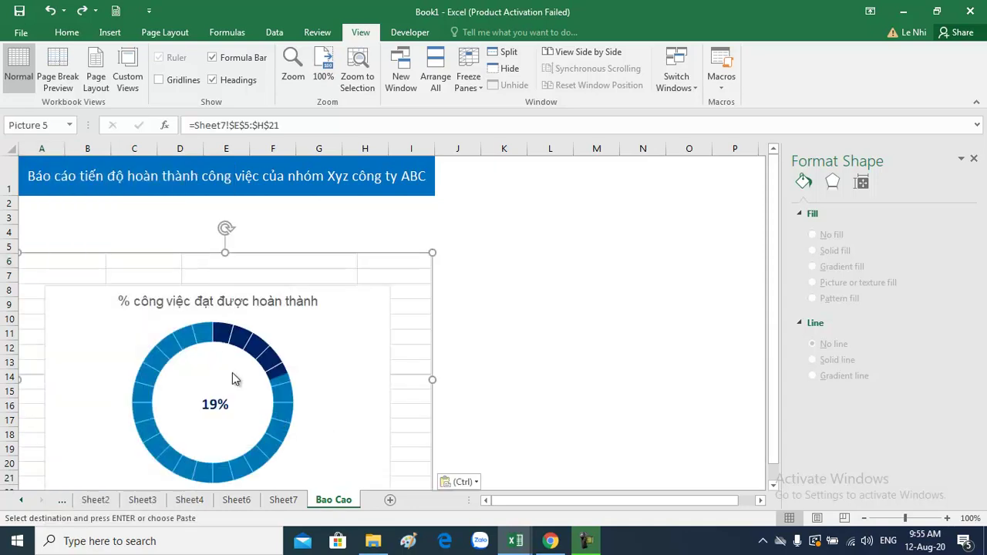
drag(193, 271, 305, 244)
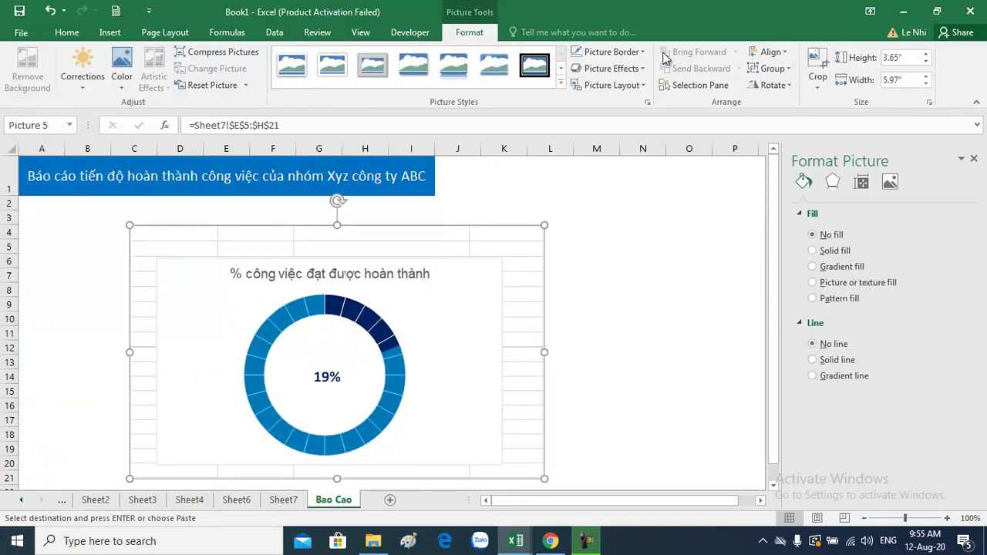
Crop the picture's margins and move it under the title banner
click(818, 68)
drag(137, 233, 166, 263)
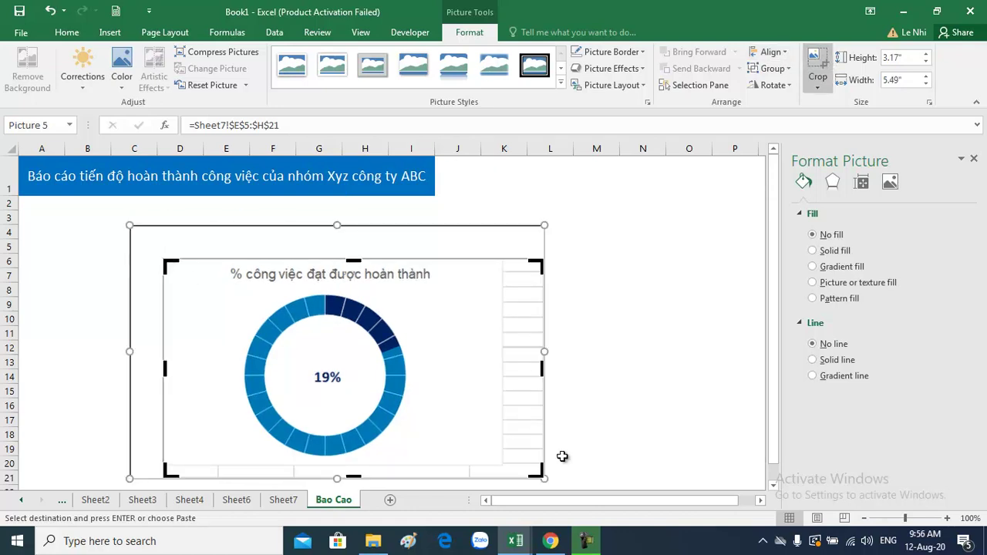
drag(538, 472, 492, 470)
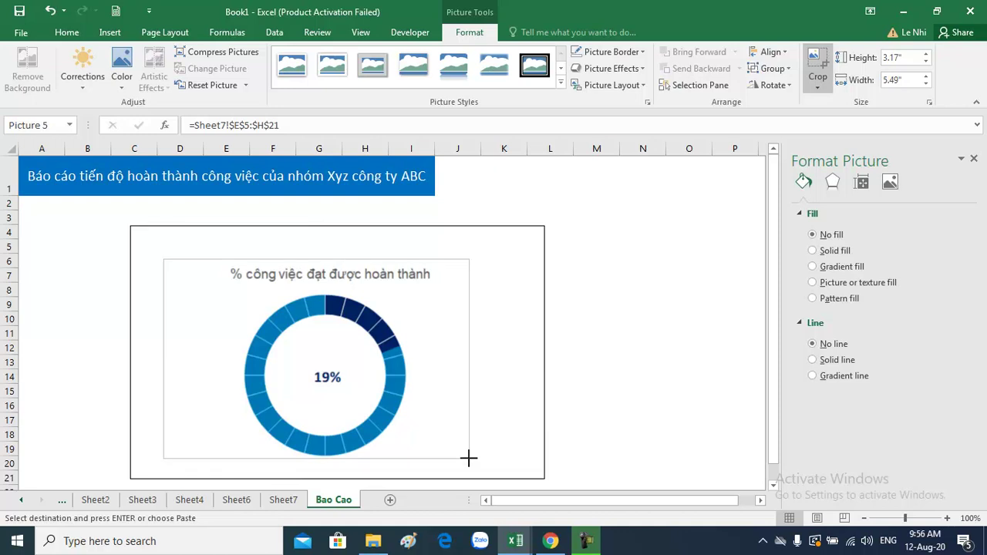
click(606, 430)
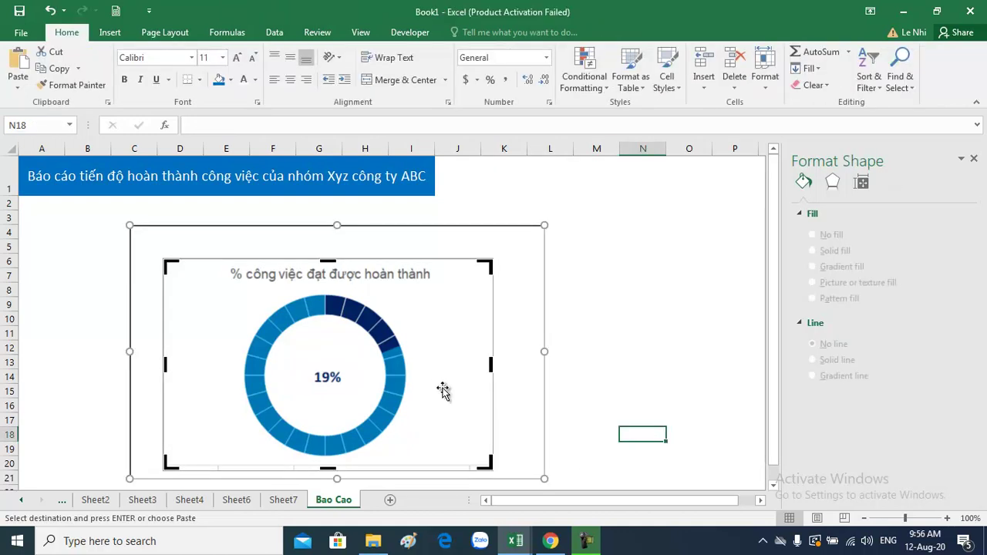
mouse_move(405, 348)
mouse_down()
mouse_move(248, 360)
mouse_move(204, 343)
mouse_move(168, 285)
mouse_up()
Type the label 'Tháng' in cell A3
click(57, 214)
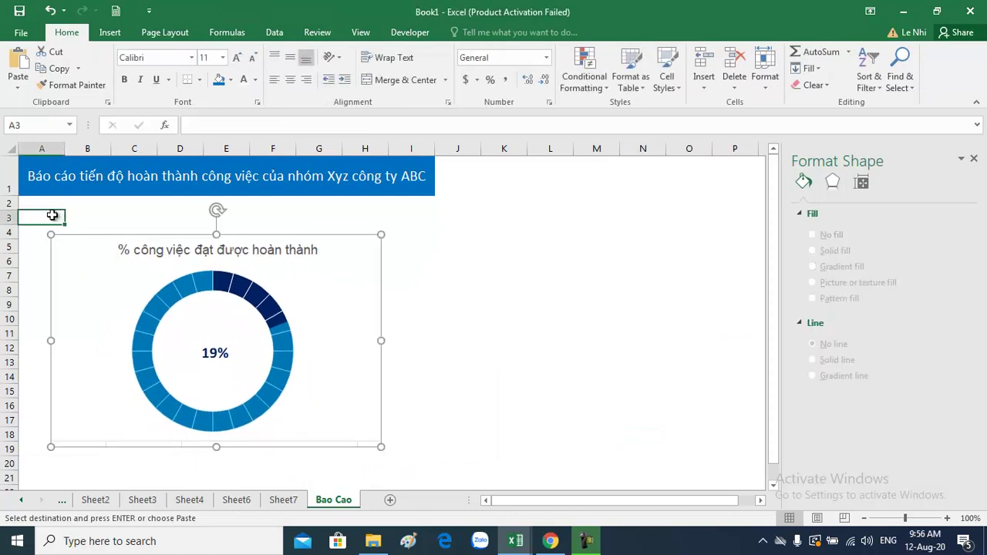
text(Tha)
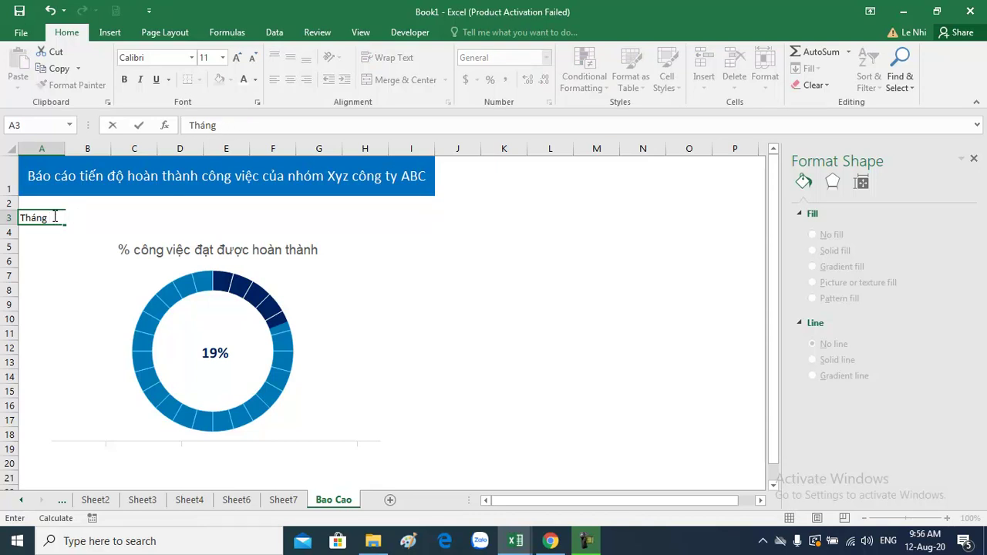
key(Tab)
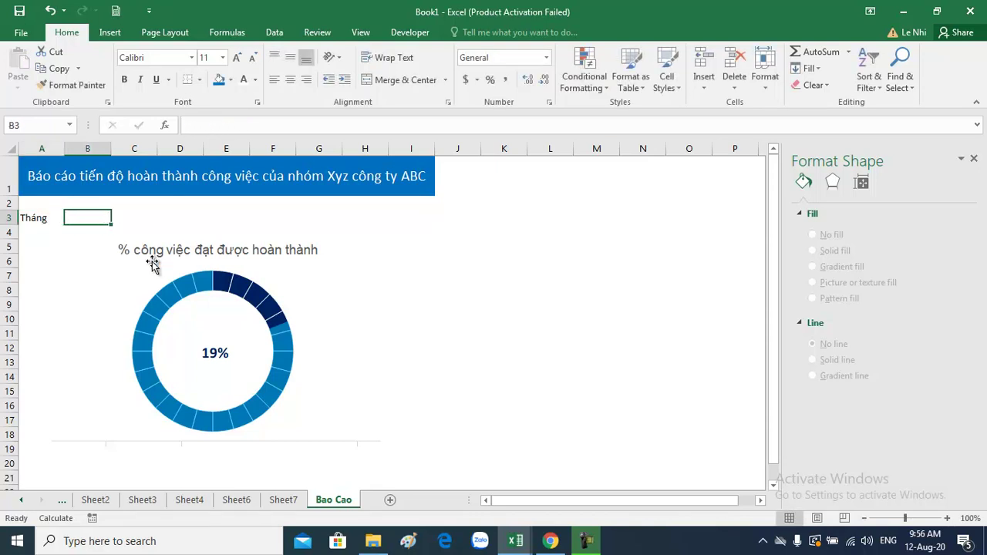
click(524, 344)
click(111, 226)
click(96, 219)
click(471, 321)
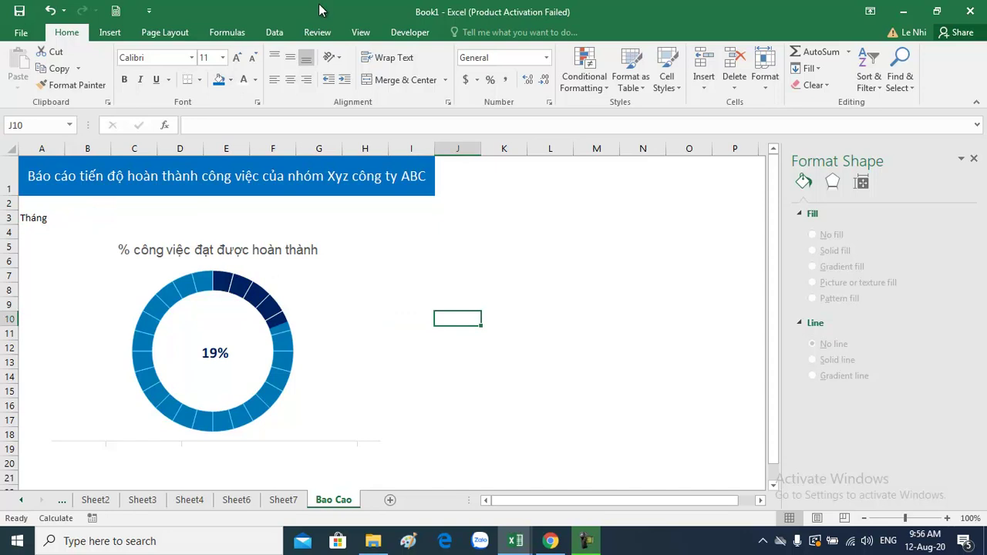
Insert a Form Control scroll bar and stretch it beneath the donut chart picture
click(405, 37)
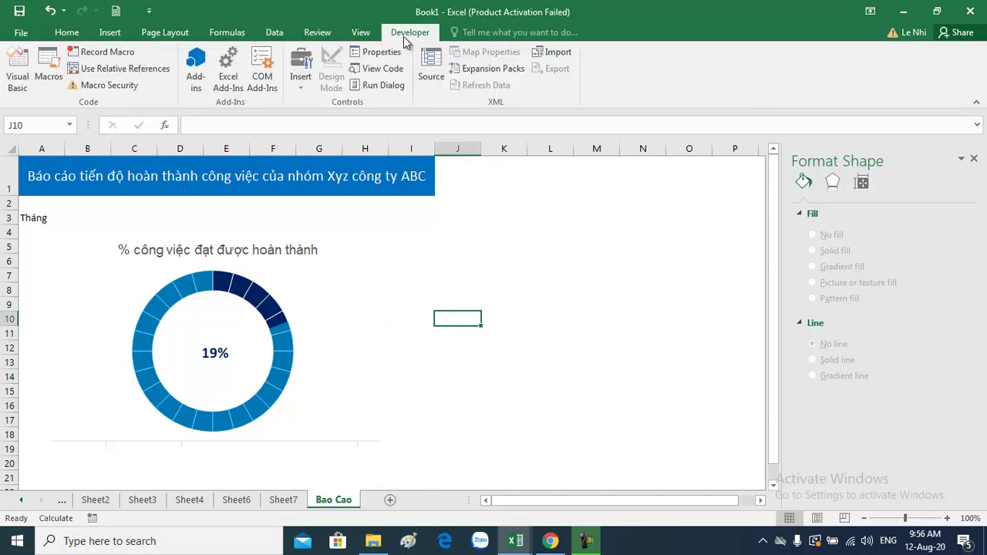
click(299, 79)
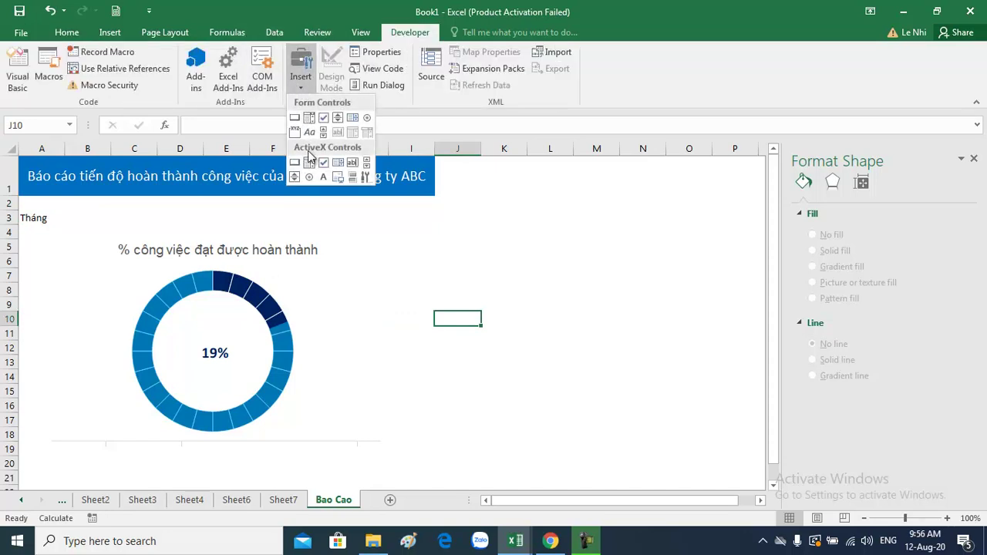
click(324, 133)
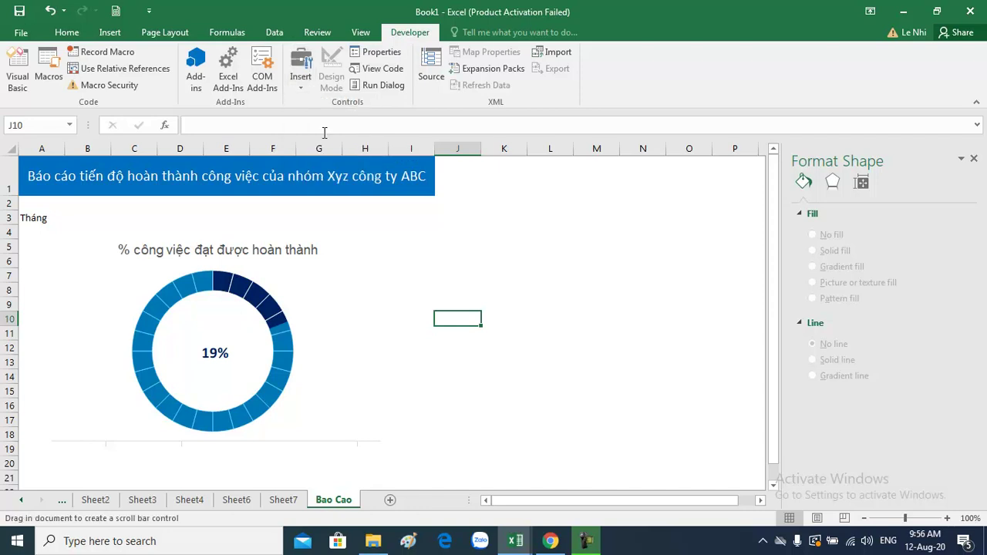
drag(485, 256, 665, 300)
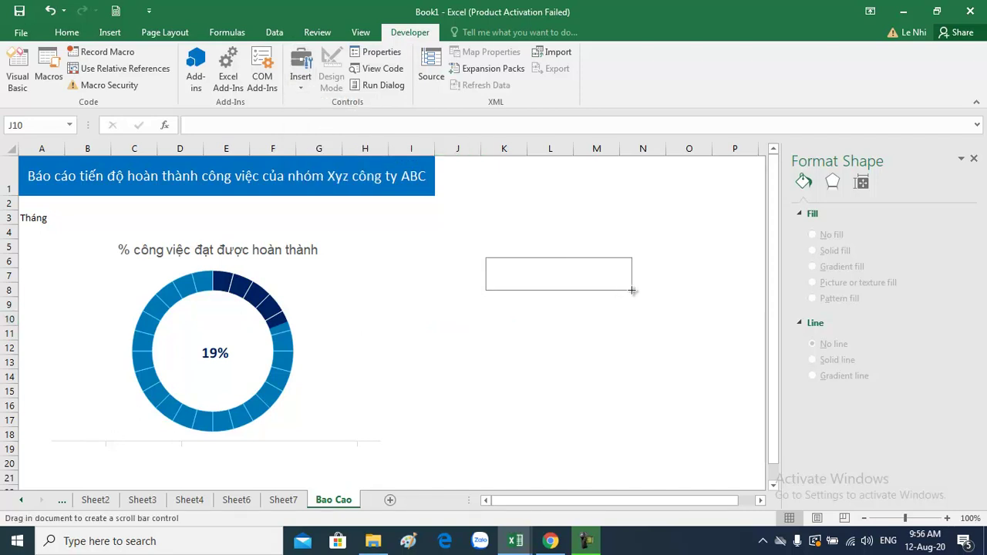
drag(586, 285, 182, 476)
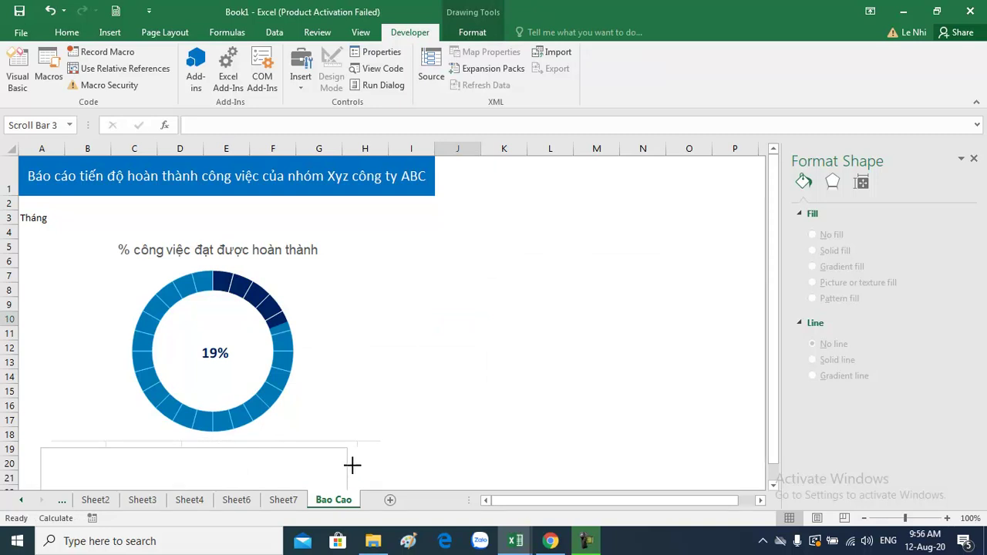
drag(221, 469, 381, 469)
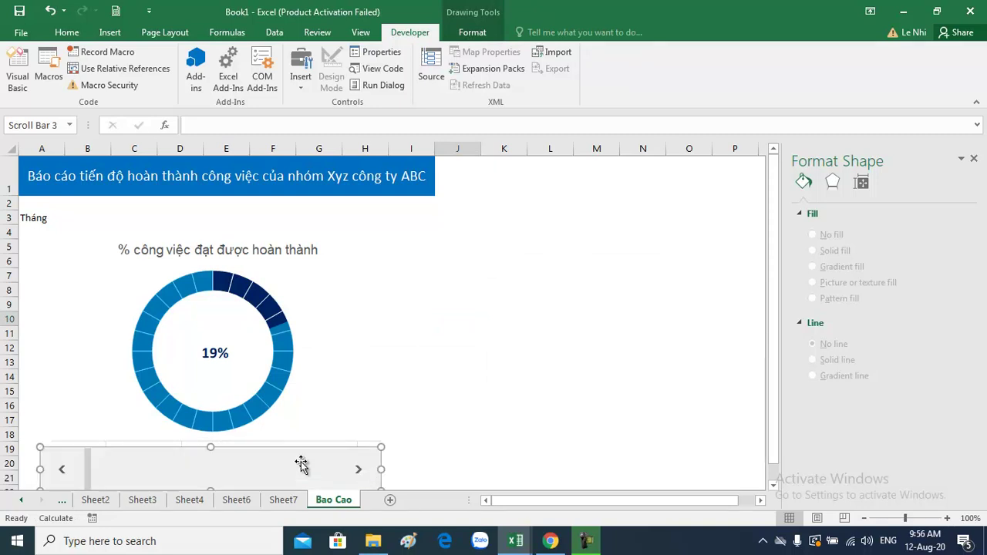
right_click(126, 458)
Set the scroll bar to minimum 1, maximum 12, page change 2, cell link $B$3
click(146, 454)
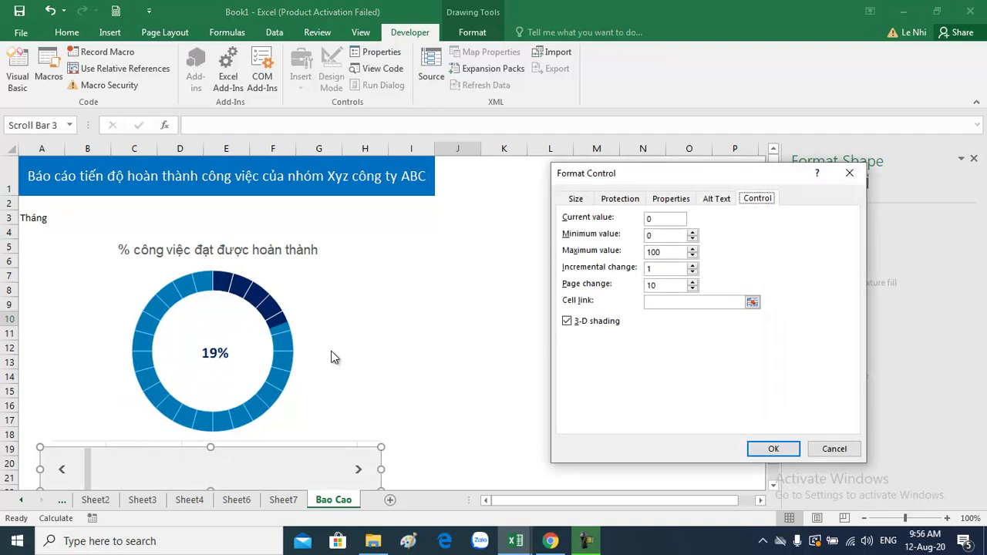
double_click(660, 219)
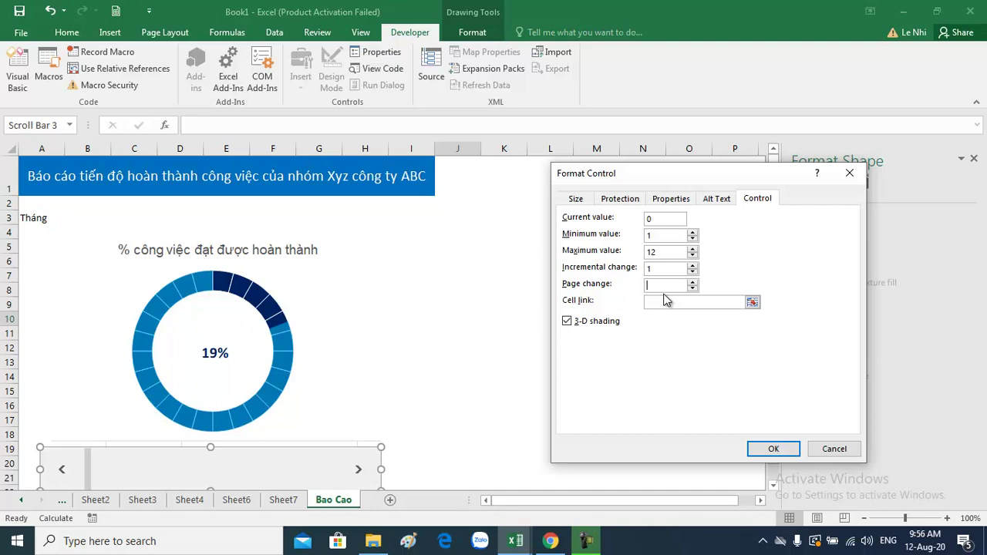
click(671, 285)
text(2)
click(97, 218)
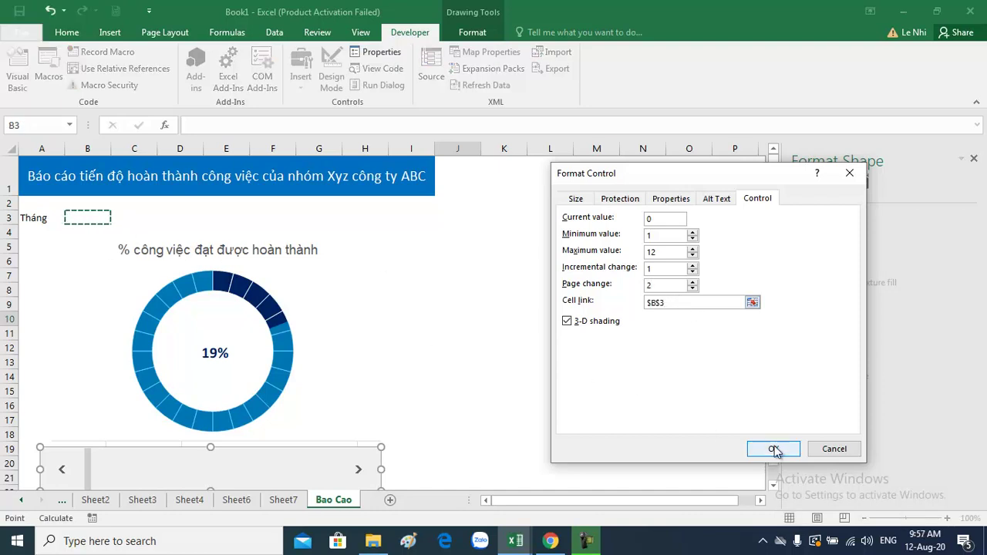
click(774, 448)
Replace Sheet7's F3 formula with ='Bao Cao'!$B$3
click(296, 498)
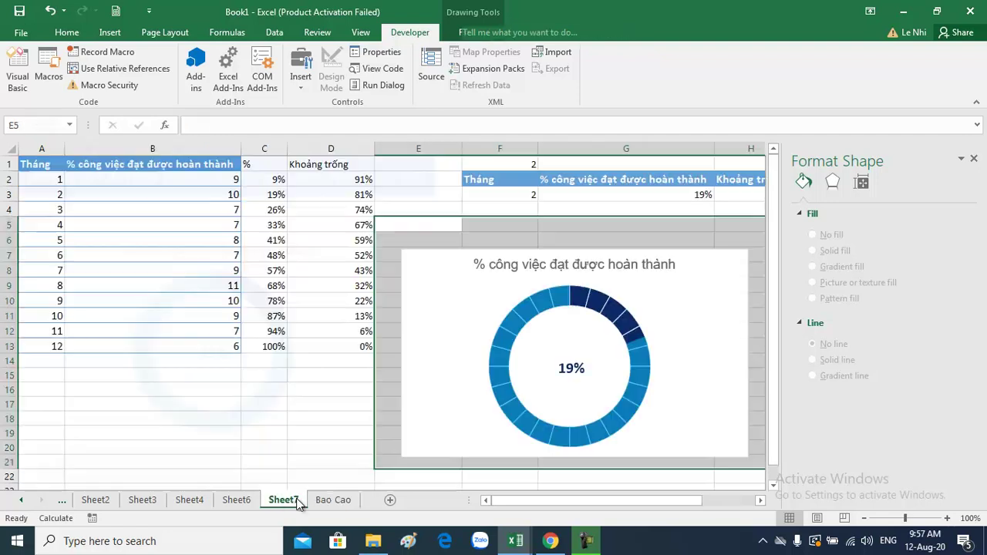
click(510, 193)
click(509, 168)
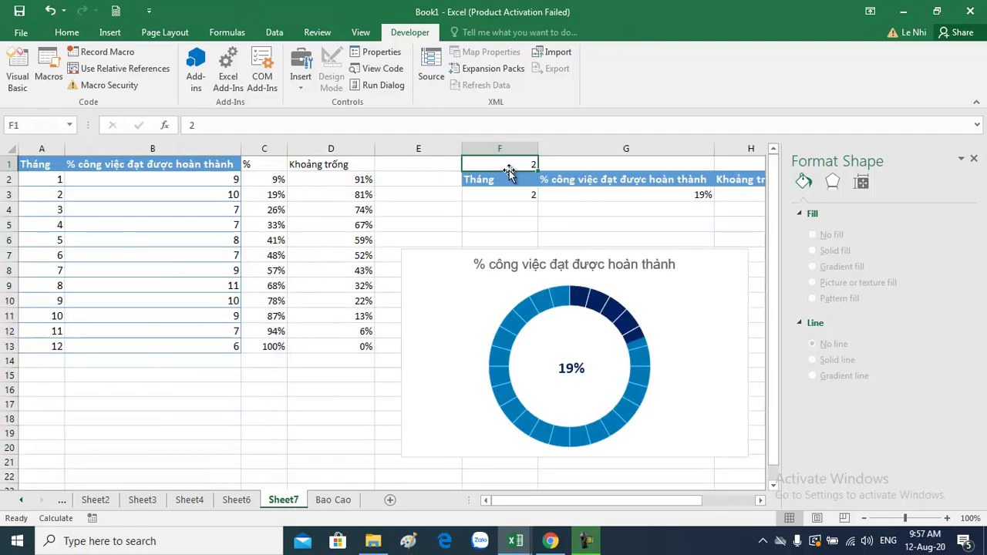
click(509, 193)
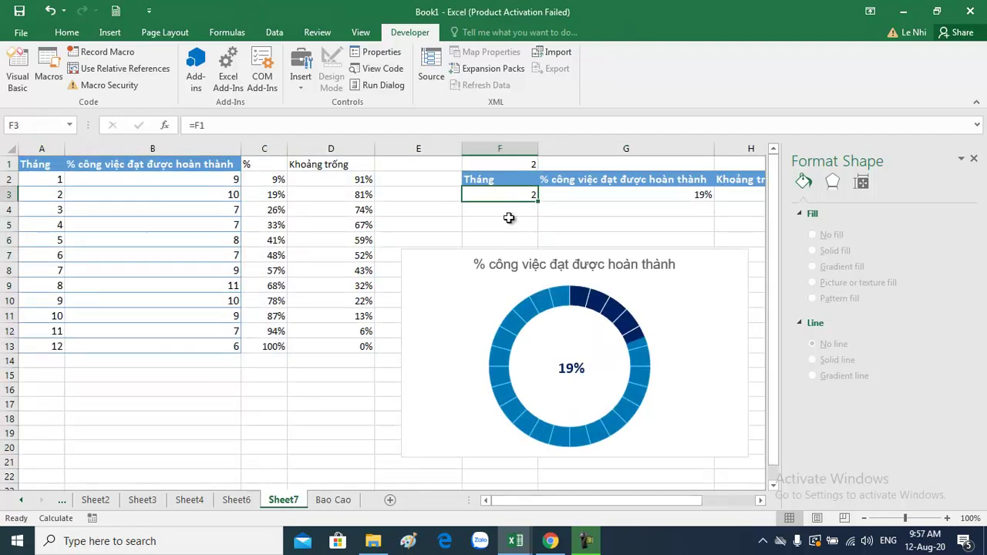
key(BackSpace)
text(=)
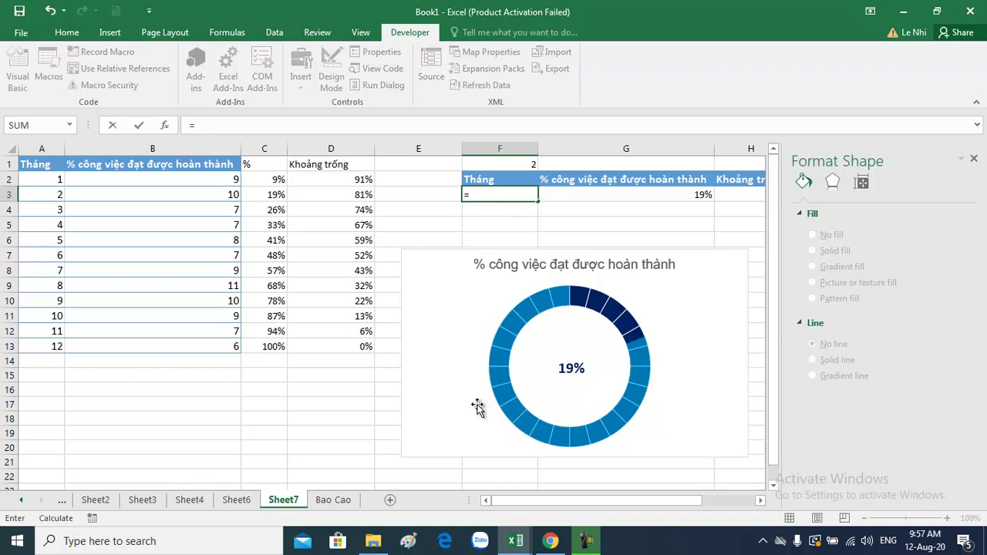
click(333, 499)
click(102, 218)
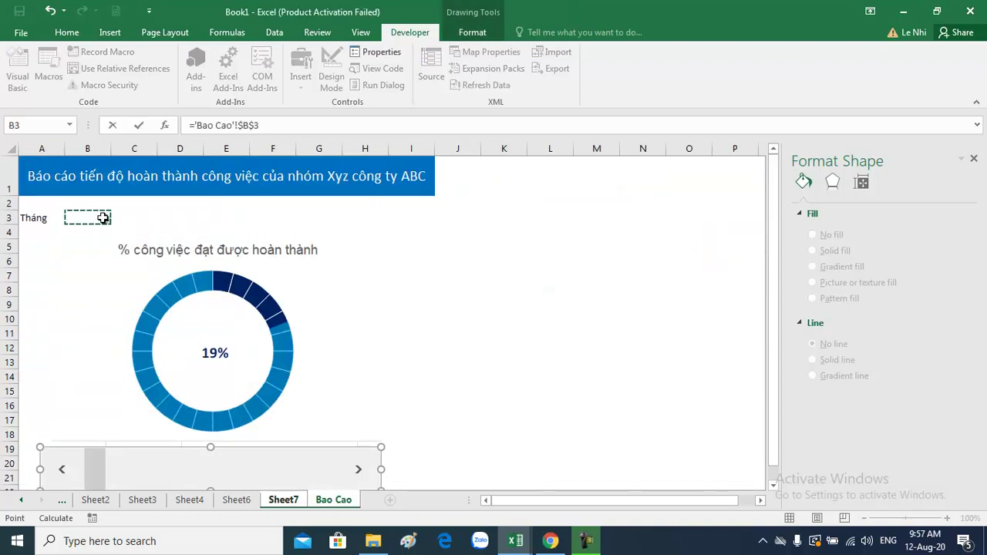
key(Return)
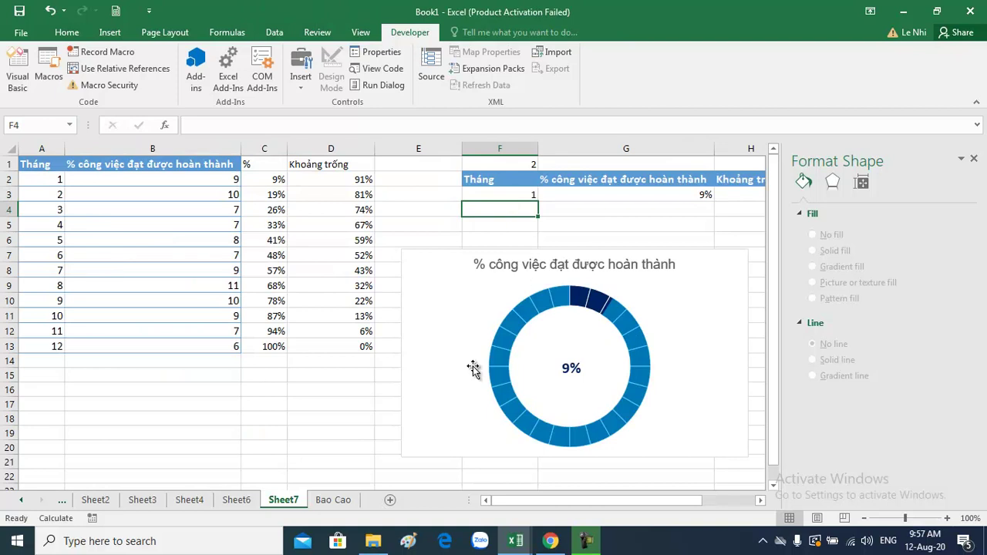
Hide Sheet7's gridlines and return to the Bao Cao sheet
click(352, 419)
click(351, 429)
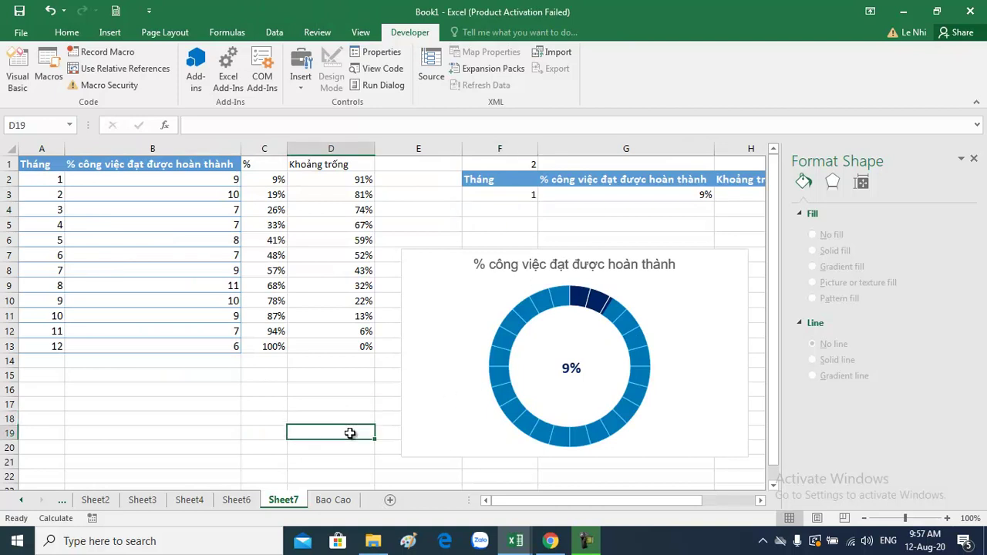
click(361, 31)
click(185, 80)
click(221, 284)
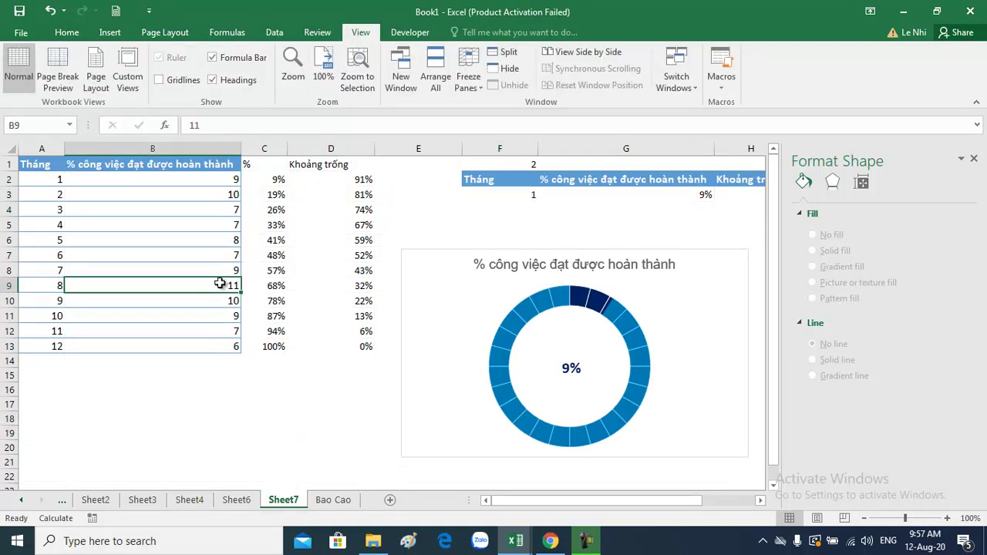
click(333, 500)
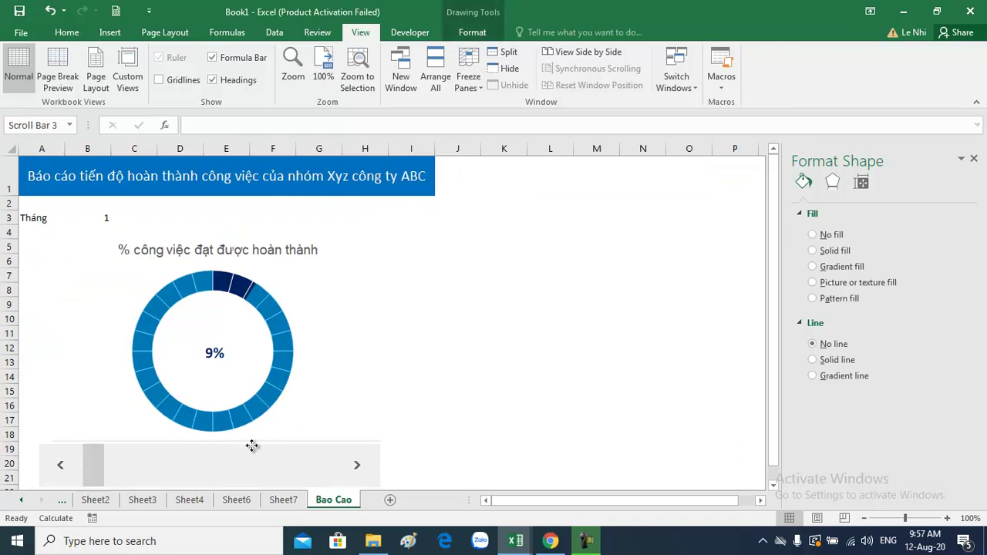
Step the scroll bar up to month 12, then drag the control aside
click(481, 347)
click(326, 461)
click(354, 463)
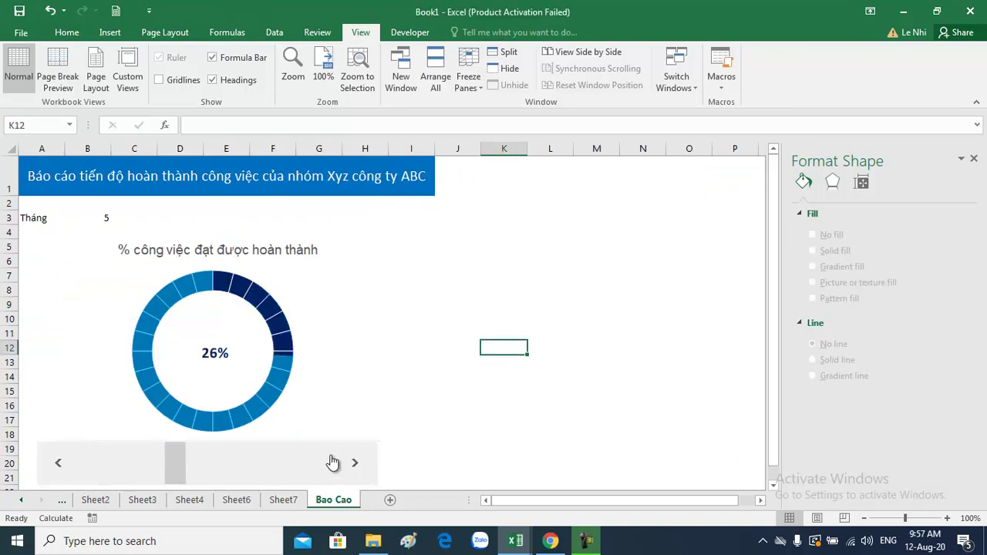
click(326, 460)
click(322, 455)
right_click(254, 458)
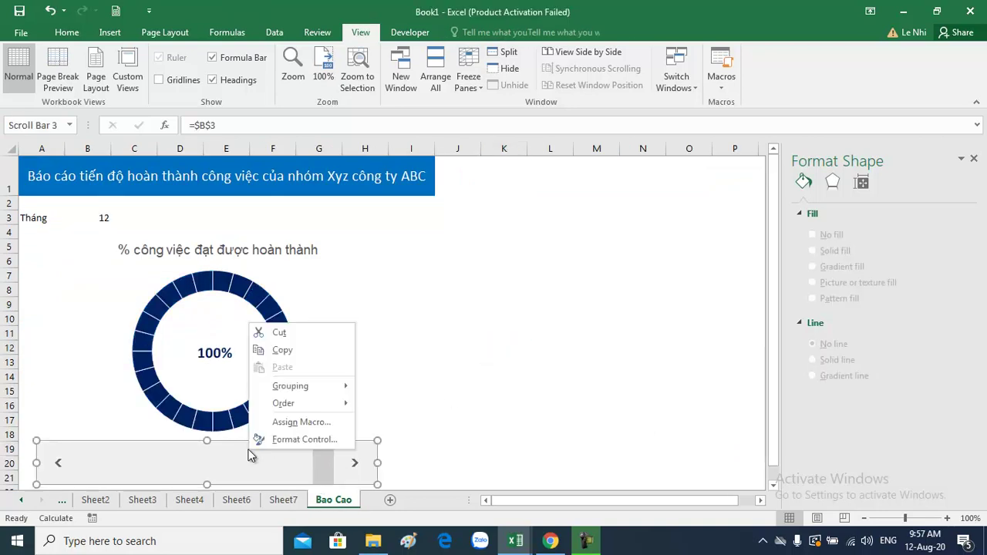
key(Escape)
drag(207, 469, 472, 293)
Crop a sliver off the bottom of the donut chart picture
click(332, 412)
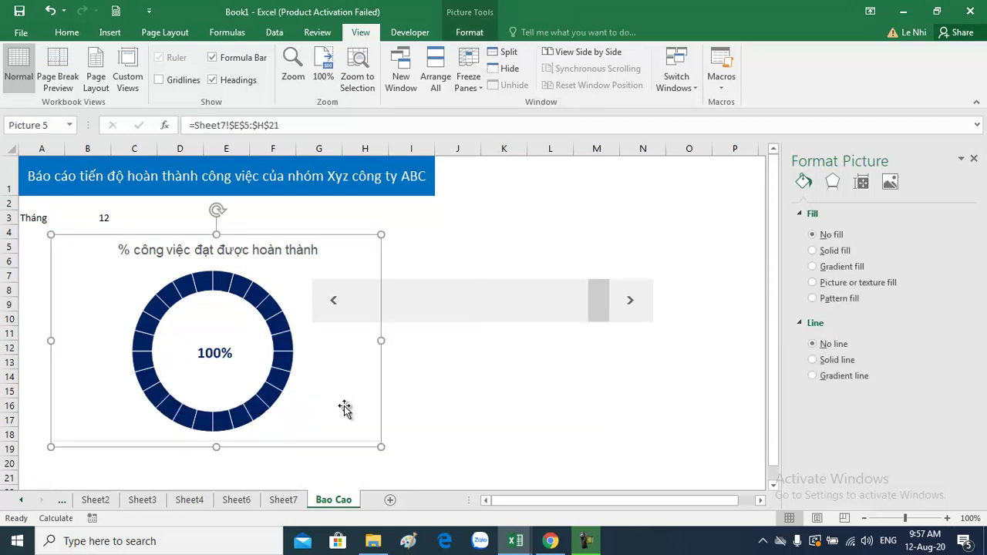
click(472, 32)
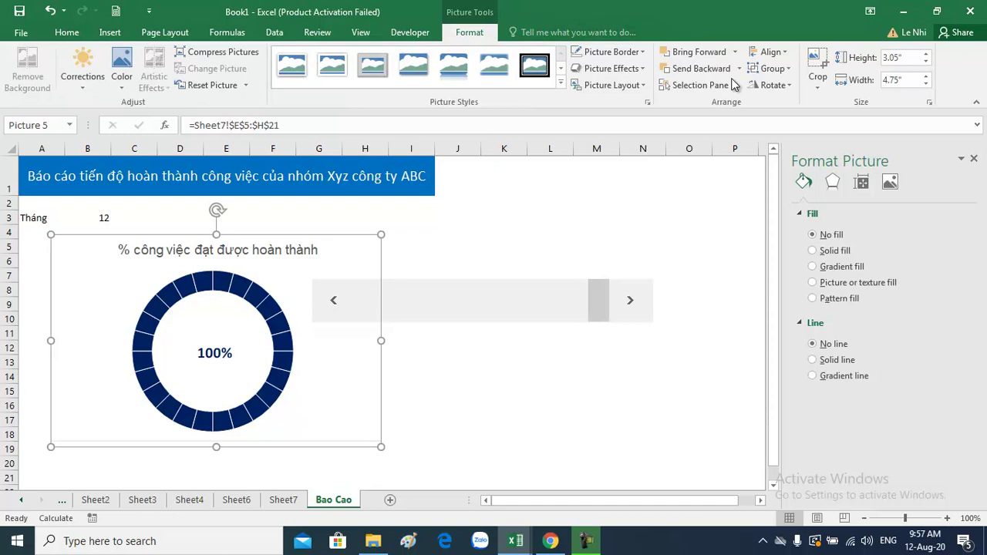
click(817, 65)
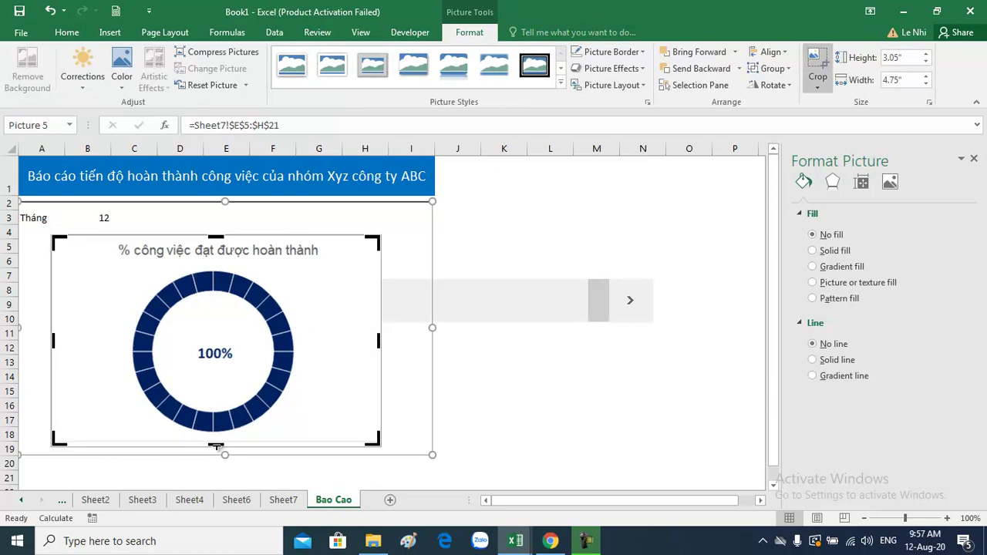
drag(216, 446, 216, 440)
click(239, 477)
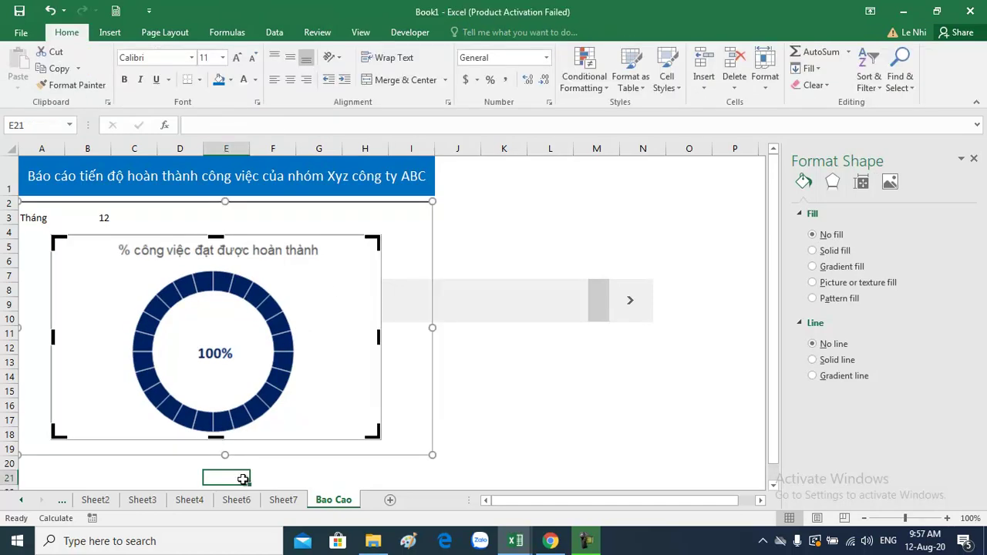
click(392, 475)
Page to month 8, then place a slimmer scroll bar under the chart
click(450, 322)
right_click(448, 298)
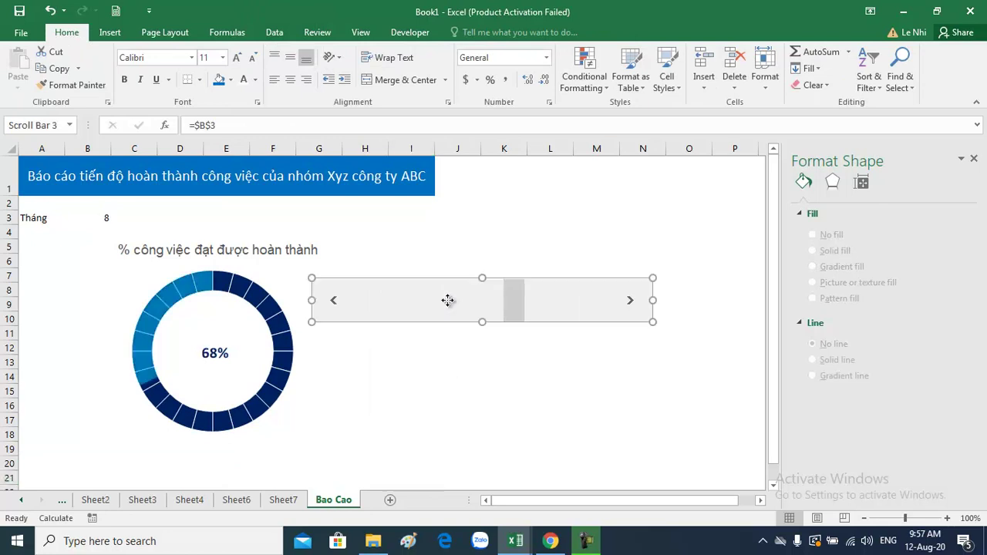
click(405, 292)
drag(405, 291, 111, 449)
drag(189, 482, 188, 443)
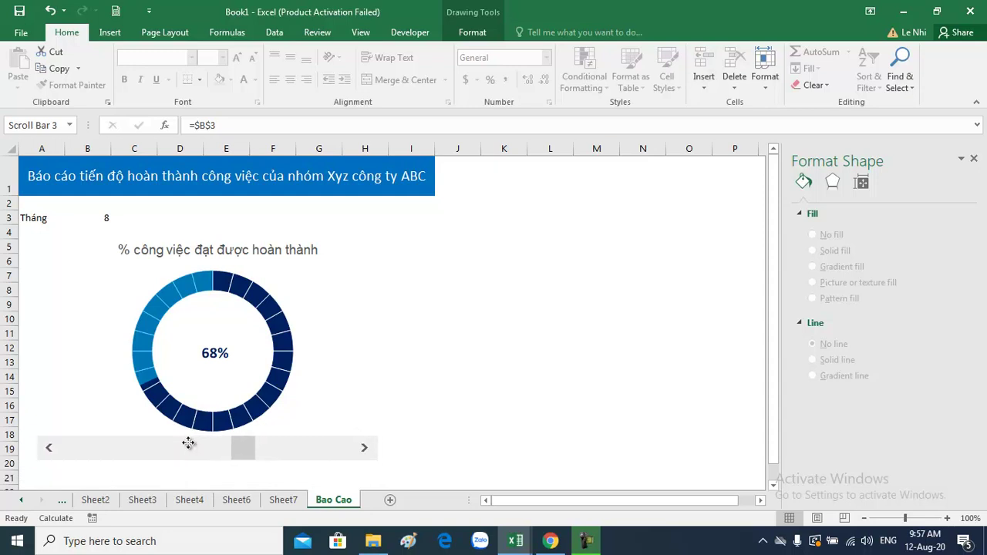
drag(221, 326, 201, 324)
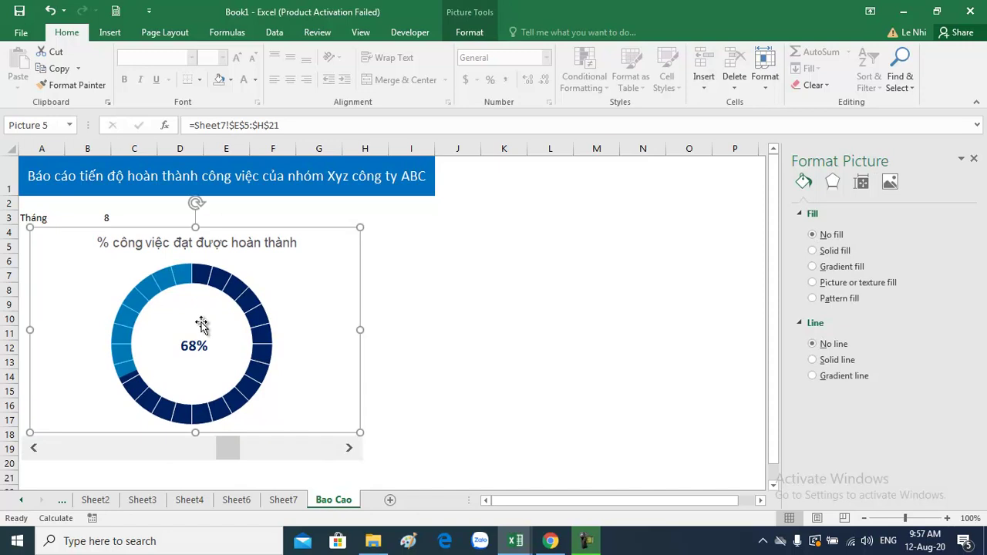
Make row 3 taller and widen the scroll bar
drag(10, 226, 10, 231)
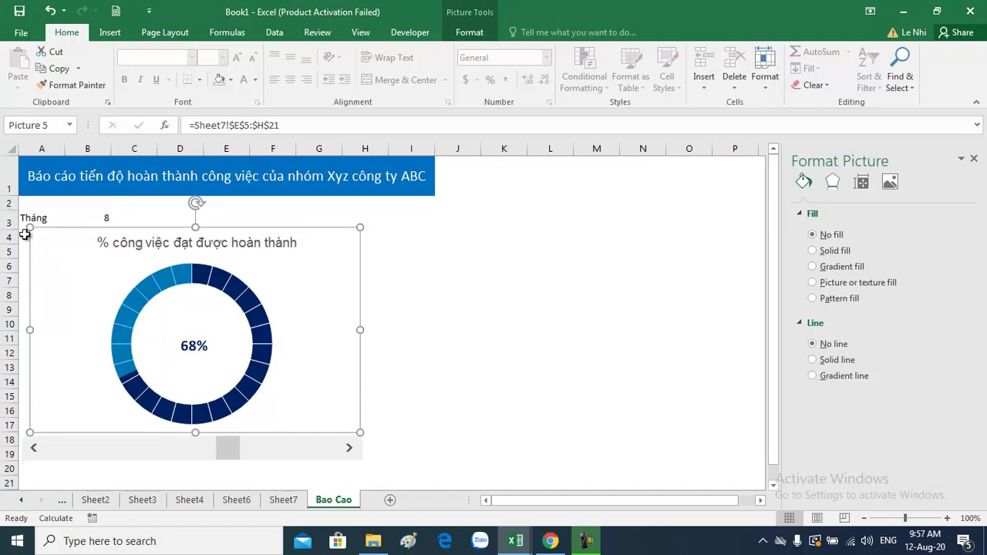
click(494, 297)
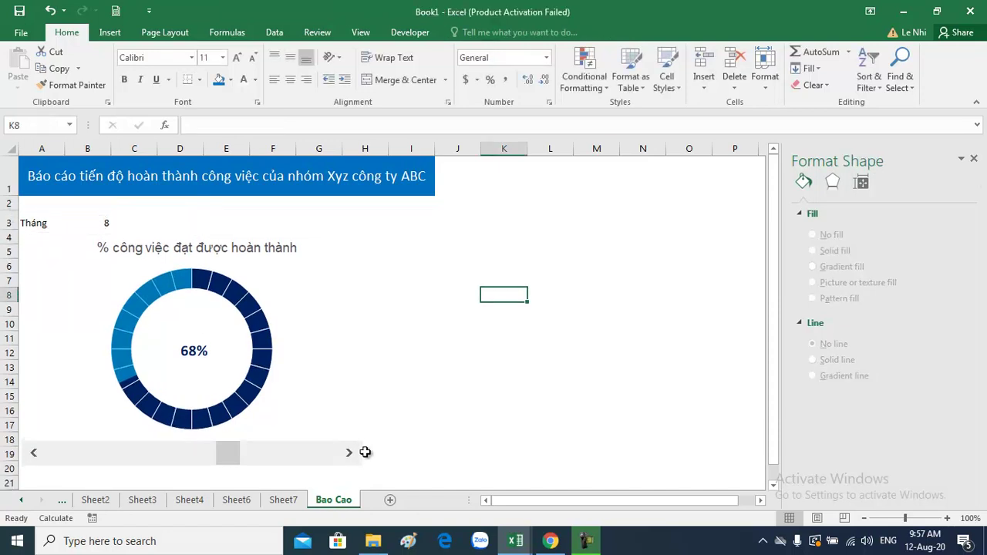
right_click(305, 454)
key(Escape)
drag(366, 452, 441, 465)
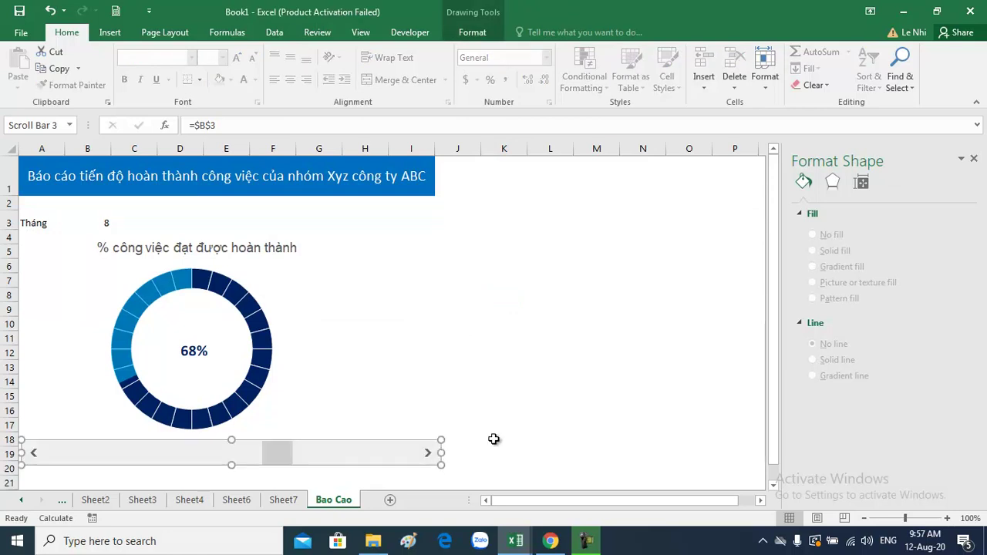
Finish widening the scroll bar, then step the month up to 11 and down to 1
click(502, 424)
click(430, 453)
click(429, 453)
click(430, 454)
click(33, 453)
click(33, 454)
click(33, 453)
click(33, 454)
click(33, 453)
click(33, 454)
click(33, 454)
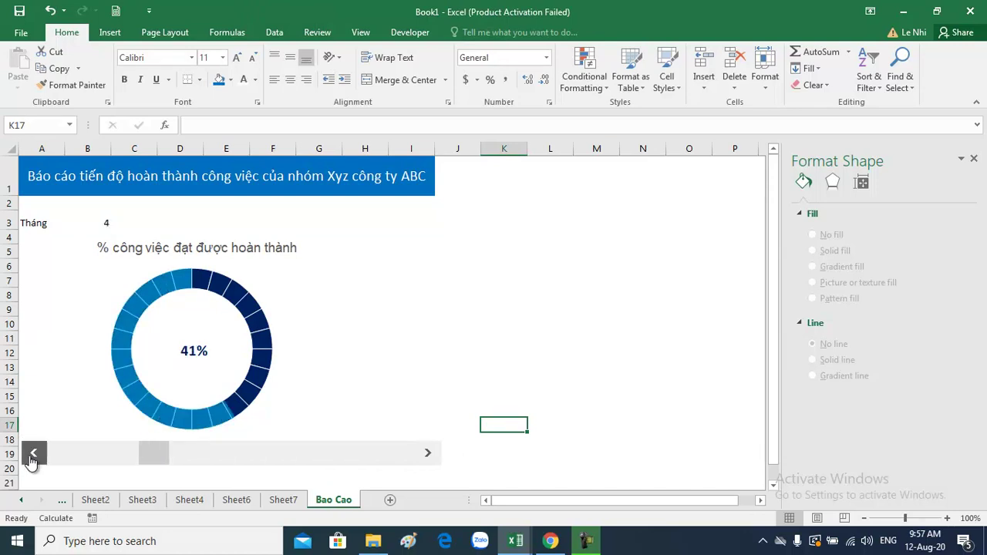
click(33, 454)
click(33, 454)
click(33, 453)
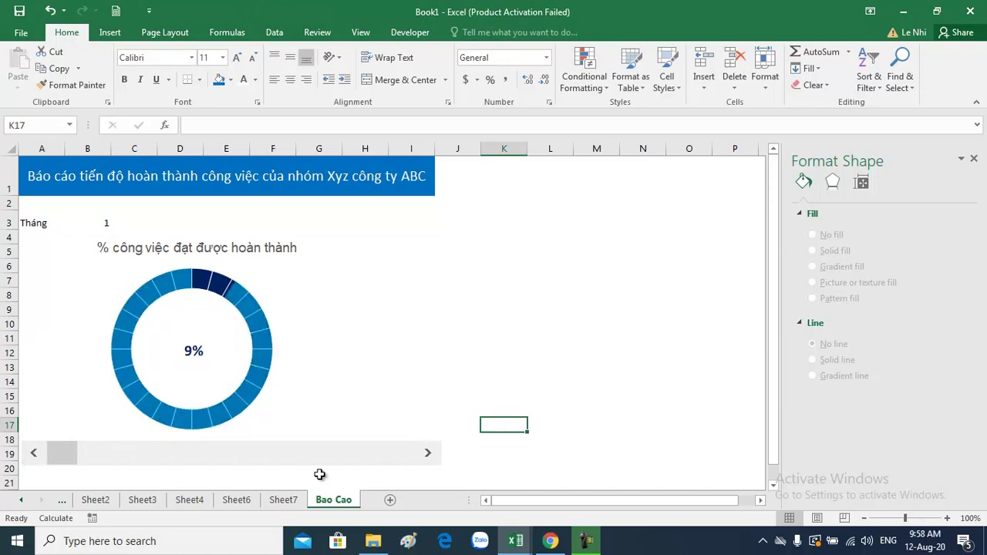
Step the month back up to 9 and select the Tháng label and value in A3:B3
click(426, 454)
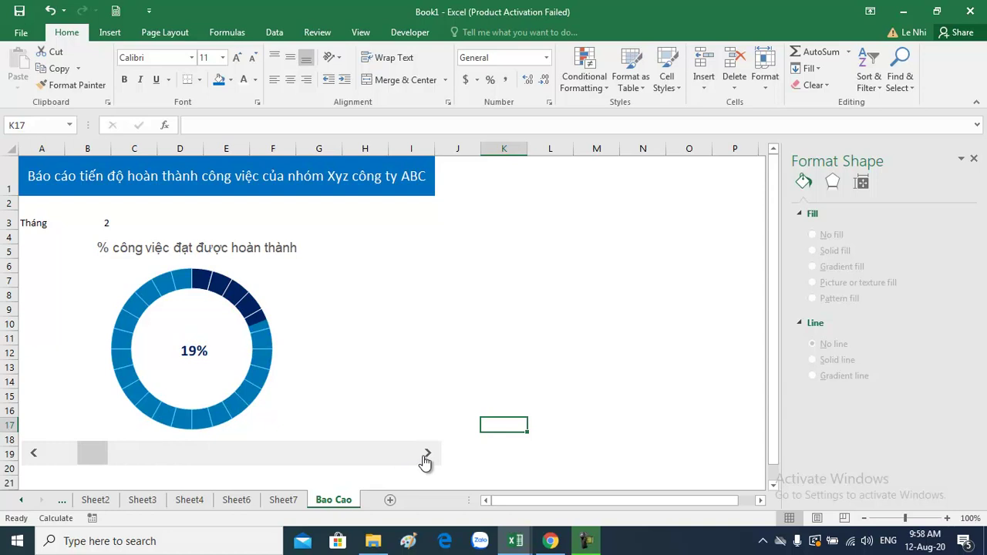
click(427, 454)
click(426, 454)
click(427, 454)
click(427, 454)
click(426, 454)
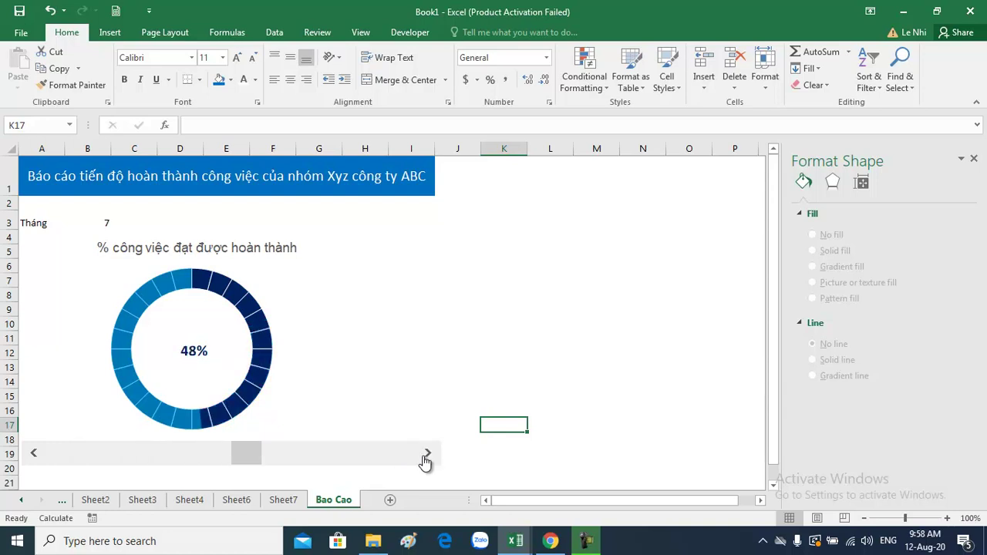
click(426, 454)
click(426, 454)
click(110, 222)
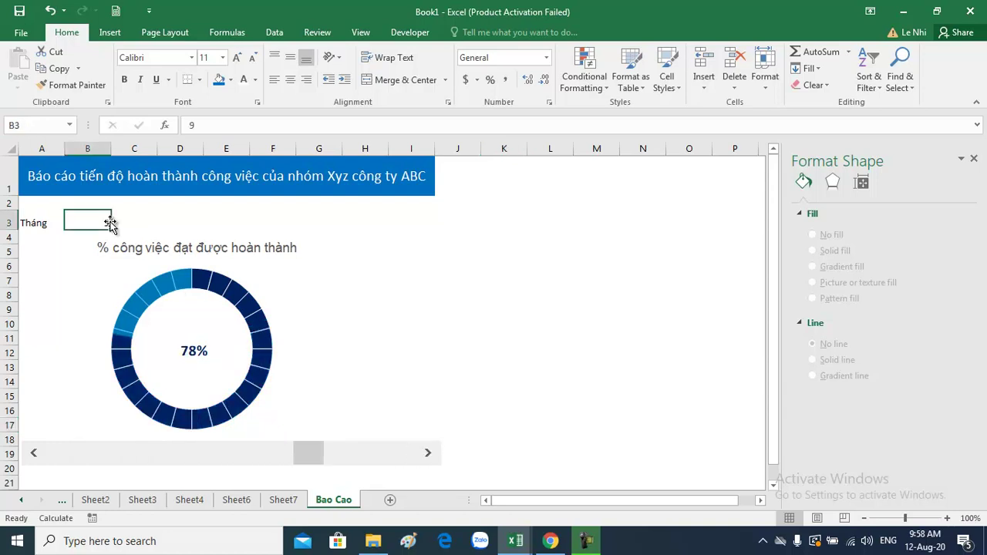
drag(46, 218, 87, 221)
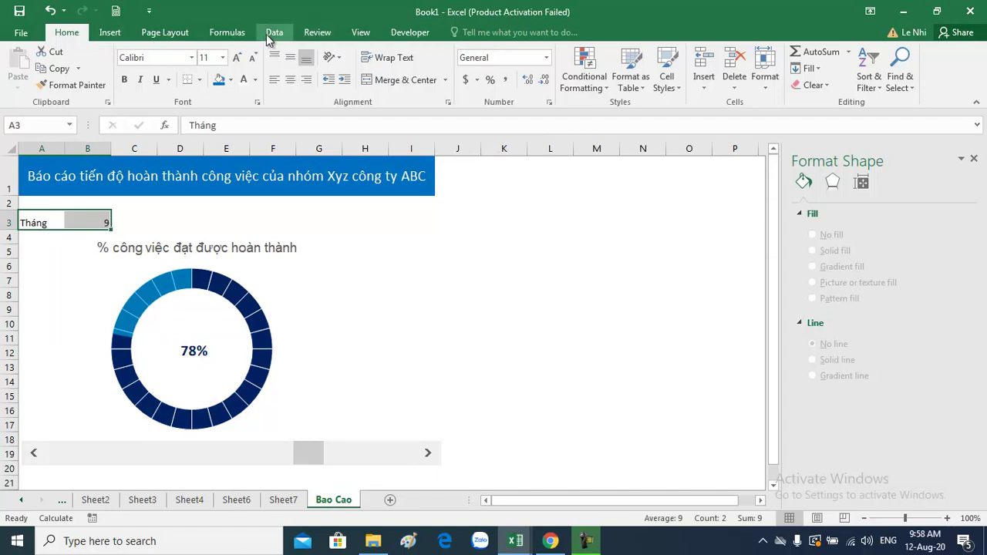
Apply the Total cell style to A3:B3, making the label and month value bold
click(665, 84)
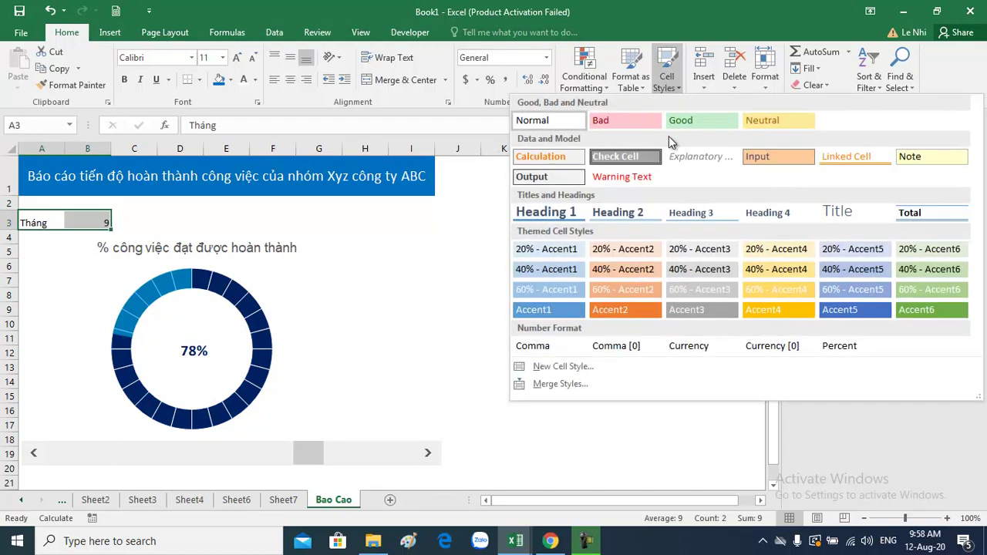
click(913, 212)
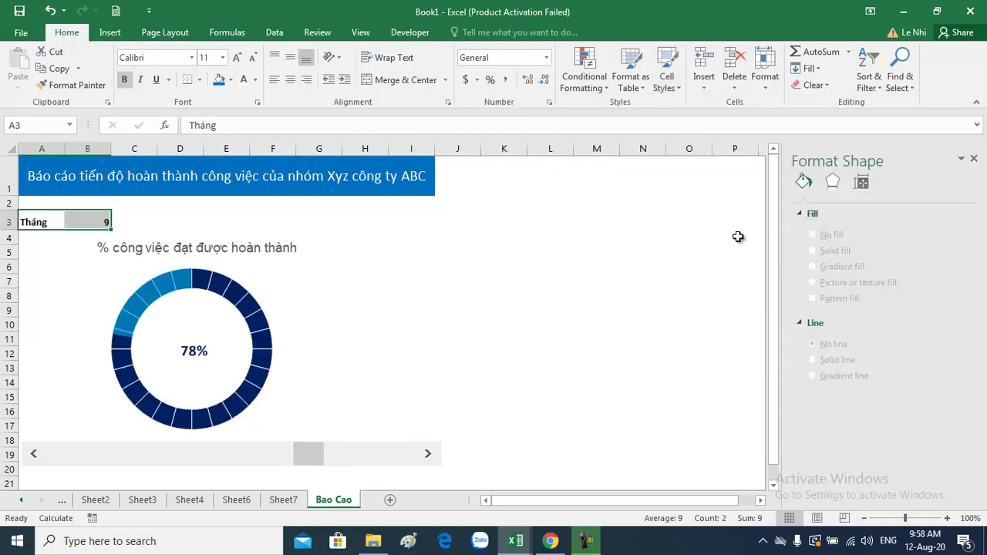
click(694, 242)
Step the month down to 1, then up to 12, watching the donut update
click(34, 454)
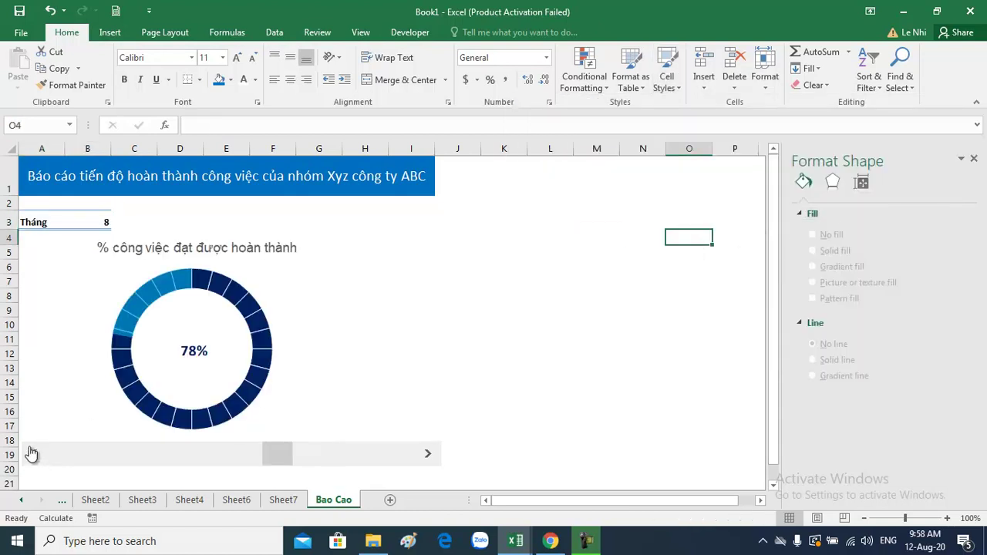
click(34, 454)
click(36, 455)
click(35, 455)
click(37, 455)
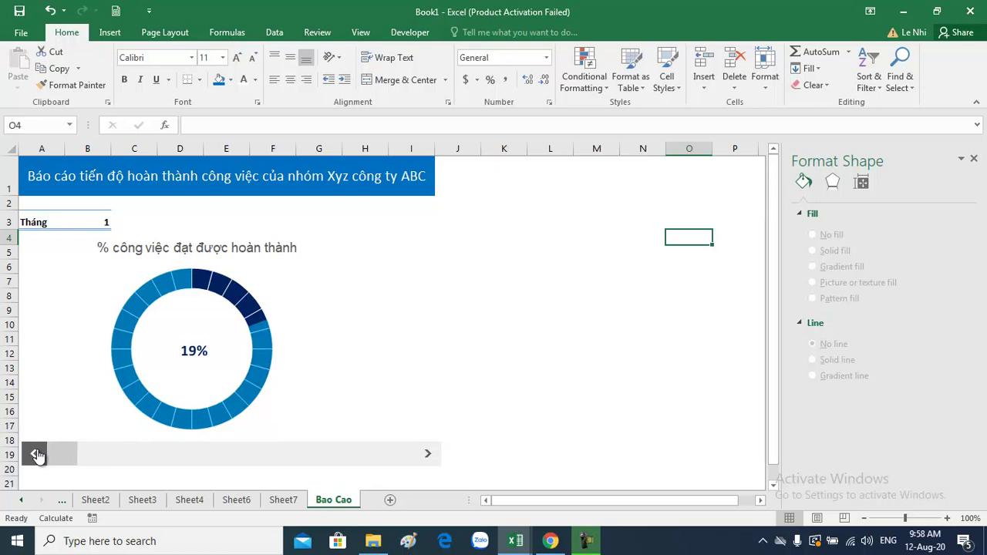
click(429, 455)
click(428, 455)
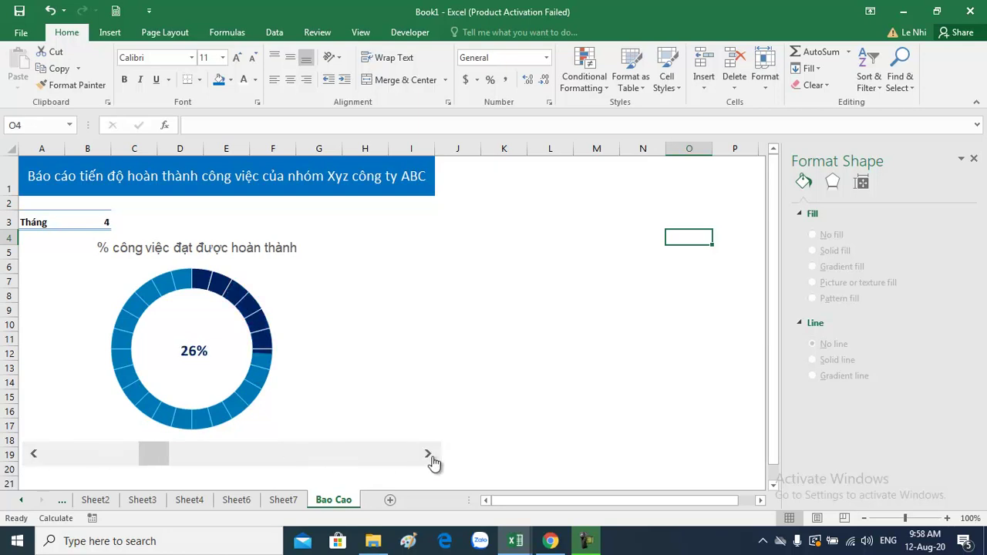
click(429, 455)
click(429, 455)
click(428, 455)
click(429, 455)
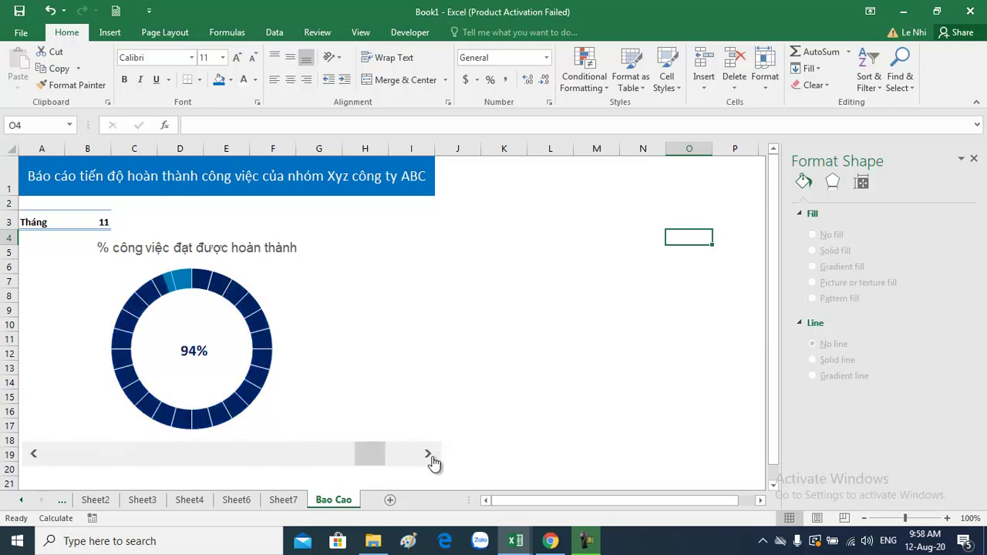
click(429, 455)
Page the month down to 4, where the donut reads 33%
click(170, 461)
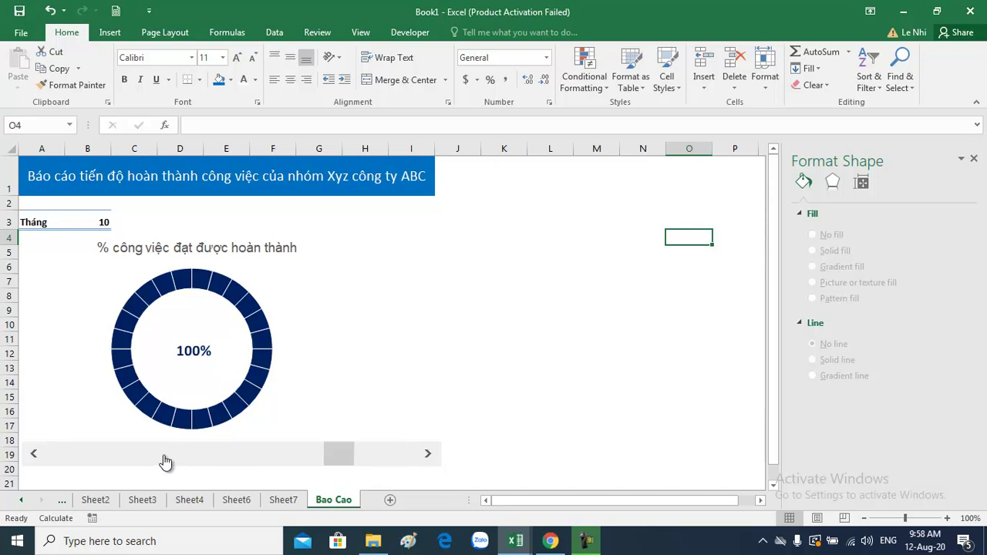
click(154, 459)
click(150, 459)
click(131, 458)
click(89, 455)
click(158, 460)
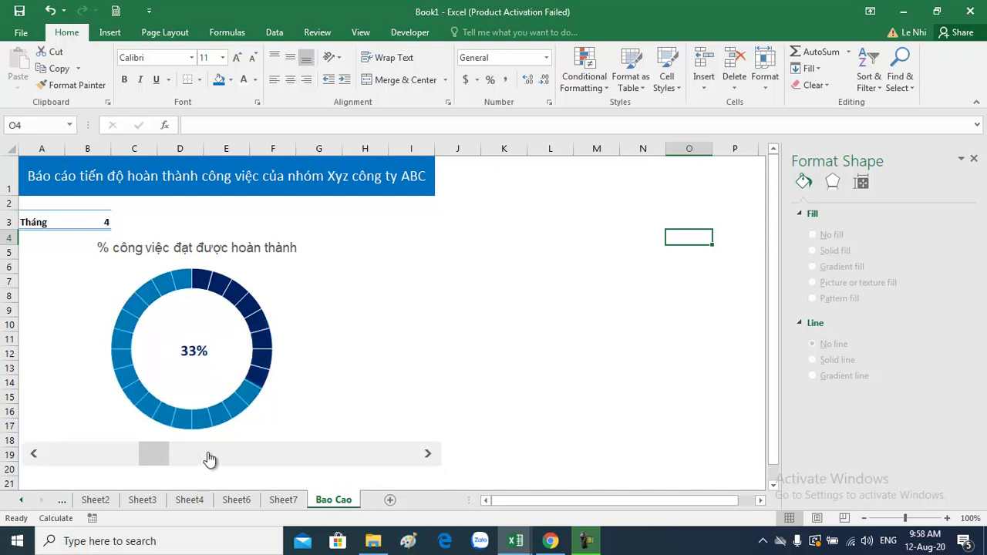